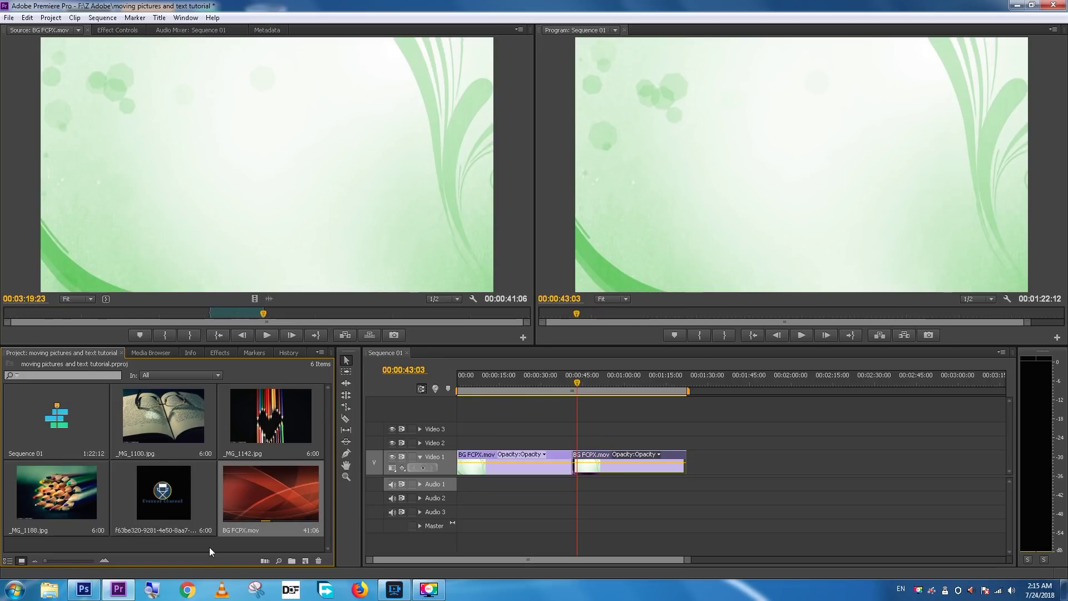
Put _MG_1100.jpg on Video 2 at 00:00:00:00, above the green background
left_click_drag(464, 390, 454, 392)
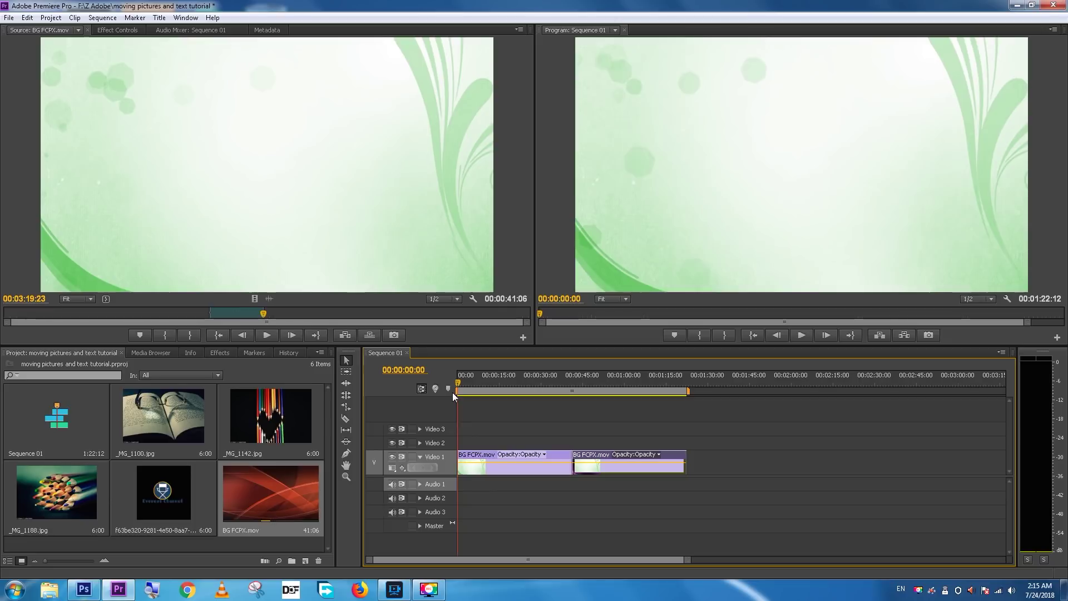
left_click_drag(161, 415, 467, 447)
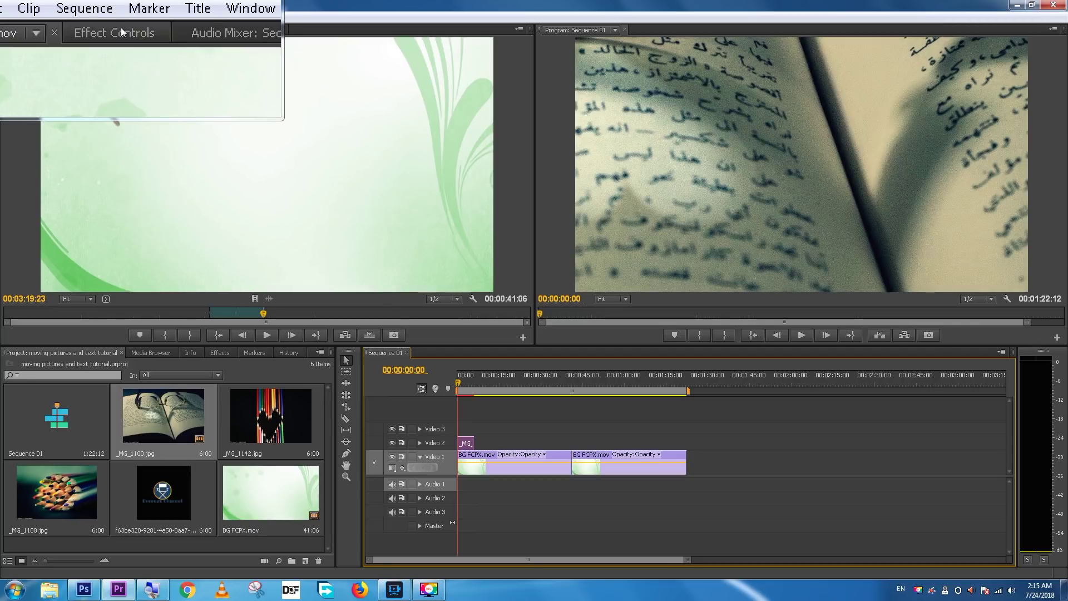
Reduce the book photo's Motion Scale to 15 in Effect Controls
left_click(122, 32)
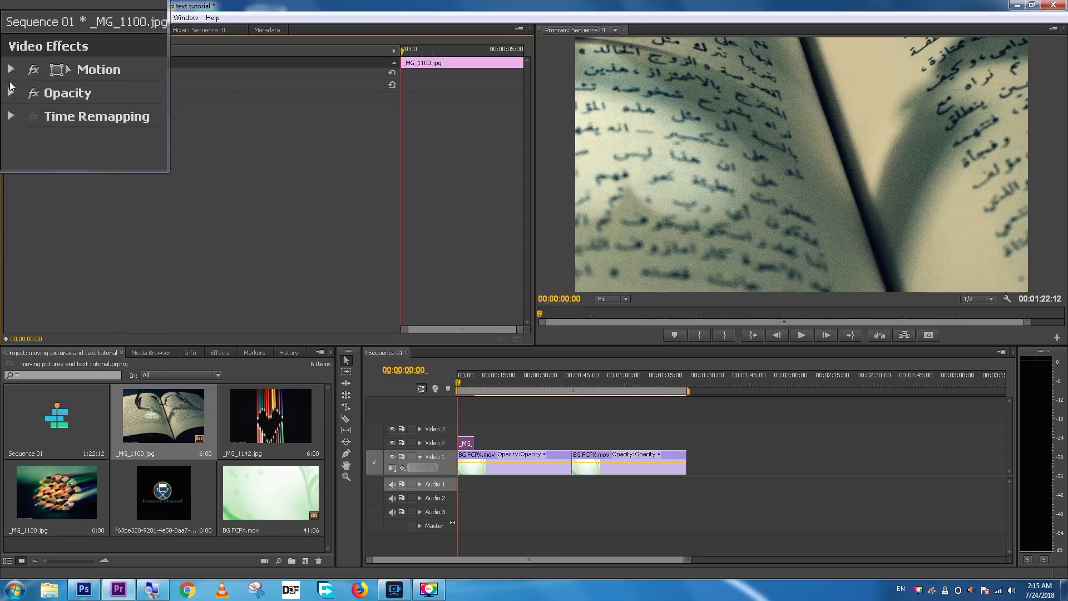
left_click(8, 74)
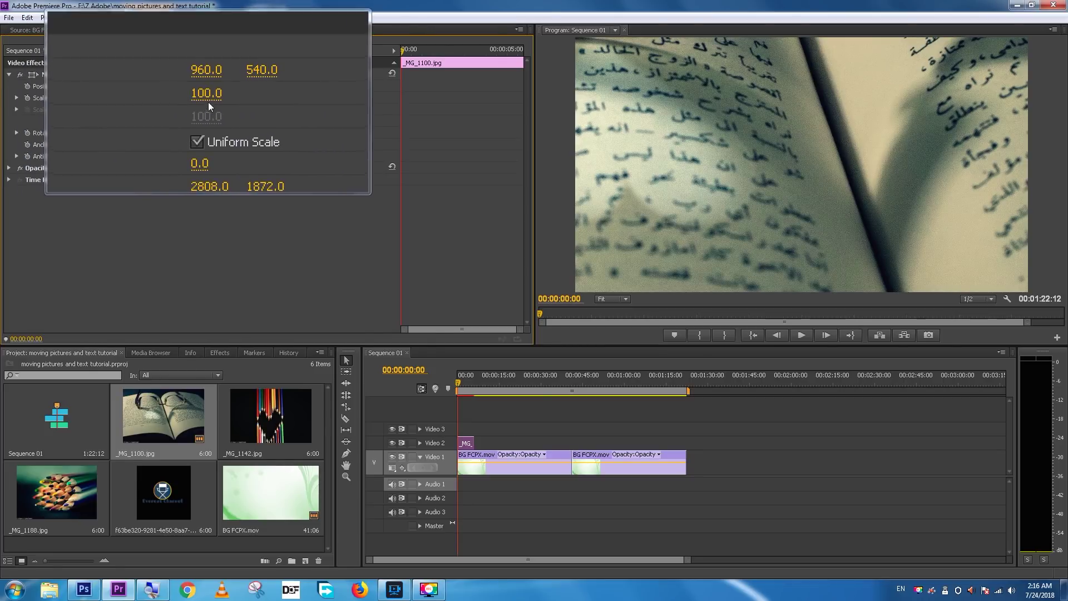
mouse_move(208, 102)
left_mouse_down()
mouse_move(153, 102)
mouse_move(205, 177)
left_mouse_up()
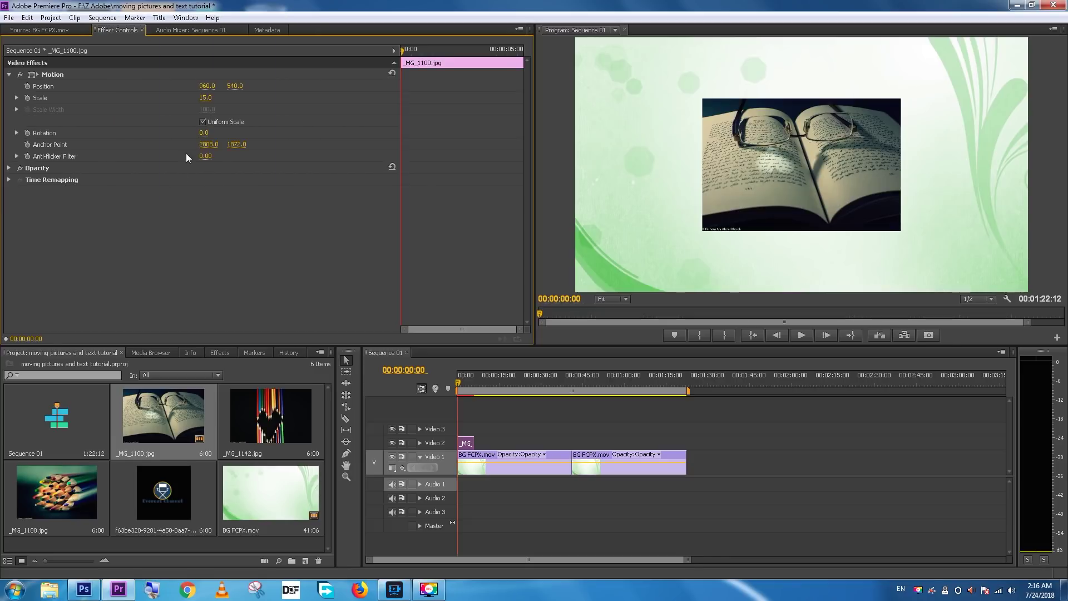
Move the book photo to the upper left and extend its clip to match the background
left_click(31, 74)
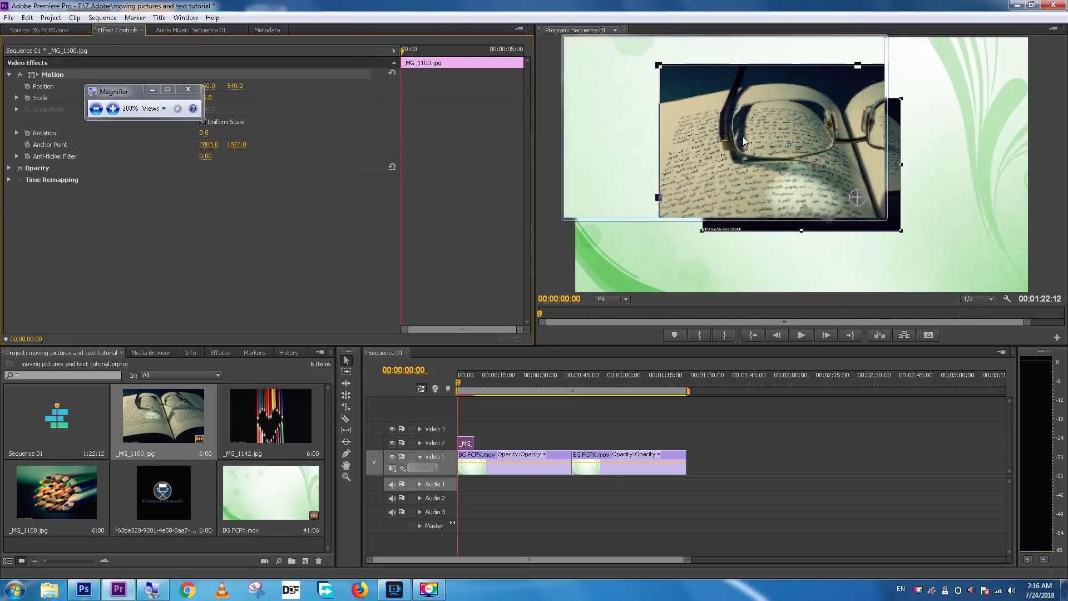
left_click_drag(763, 151, 680, 116)
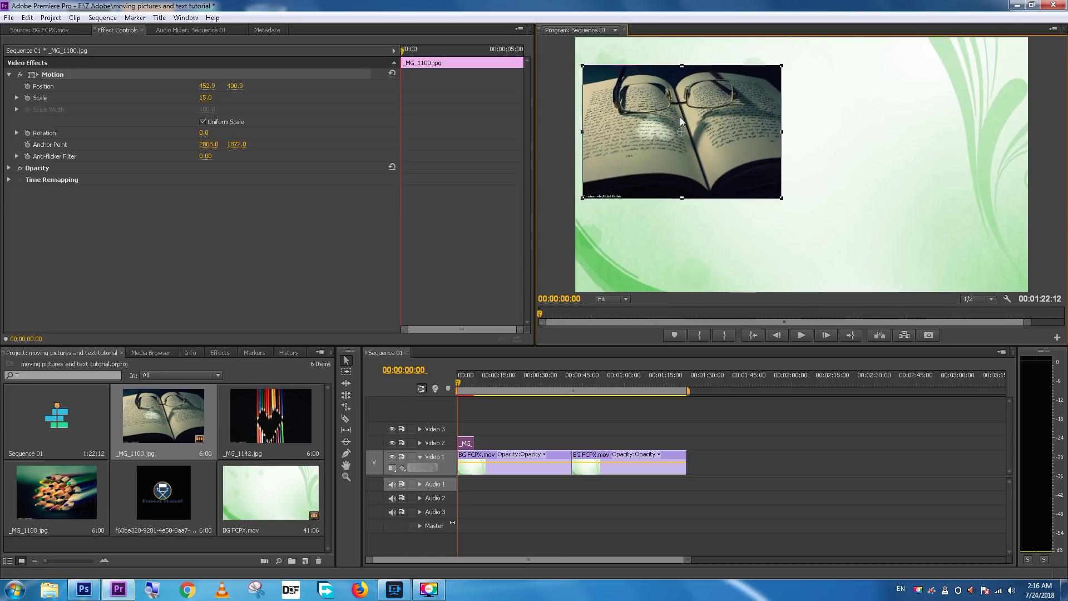
left_click(483, 439)
left_click_drag(484, 439, 569, 440)
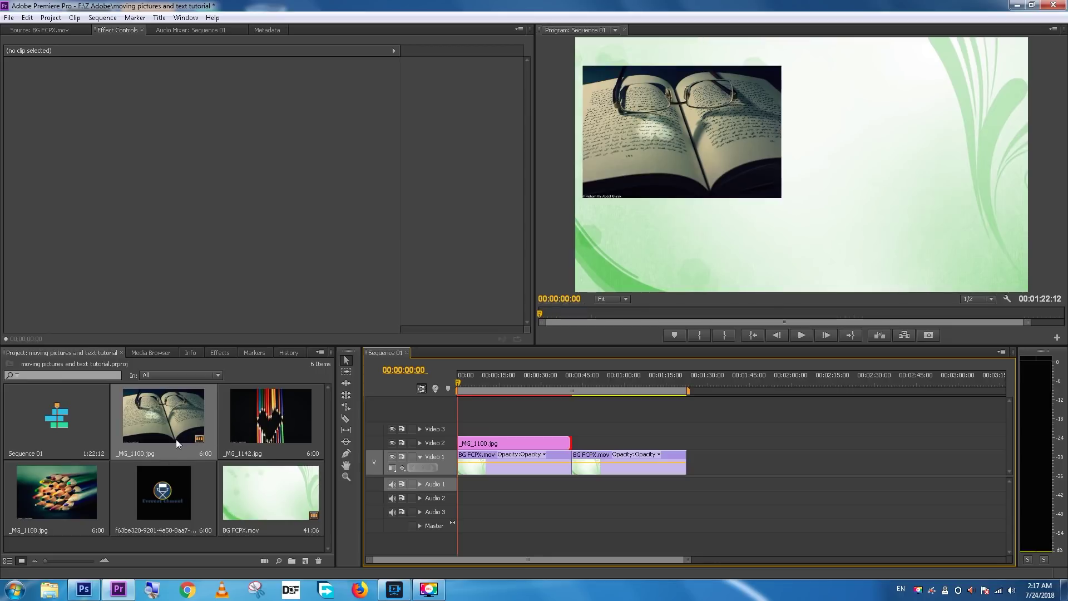
Place the _MG_1142.jpg pencils photo on Video 3
double_click(279, 416)
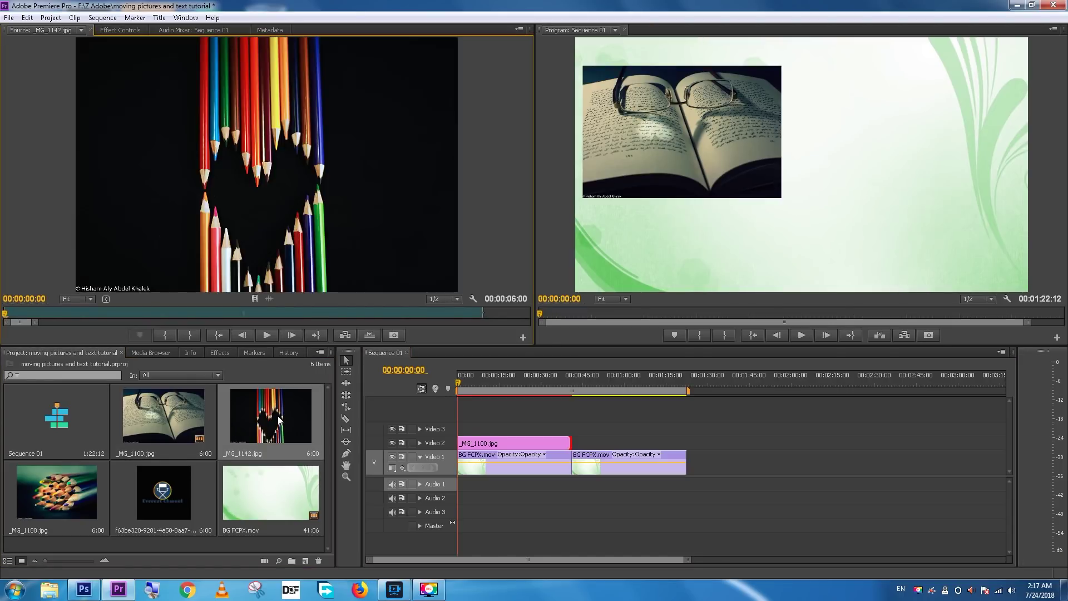
mouse_move(278, 418)
left_mouse_down()
mouse_move(457, 415)
mouse_move(461, 429)
mouse_move(571, 429)
left_mouse_up()
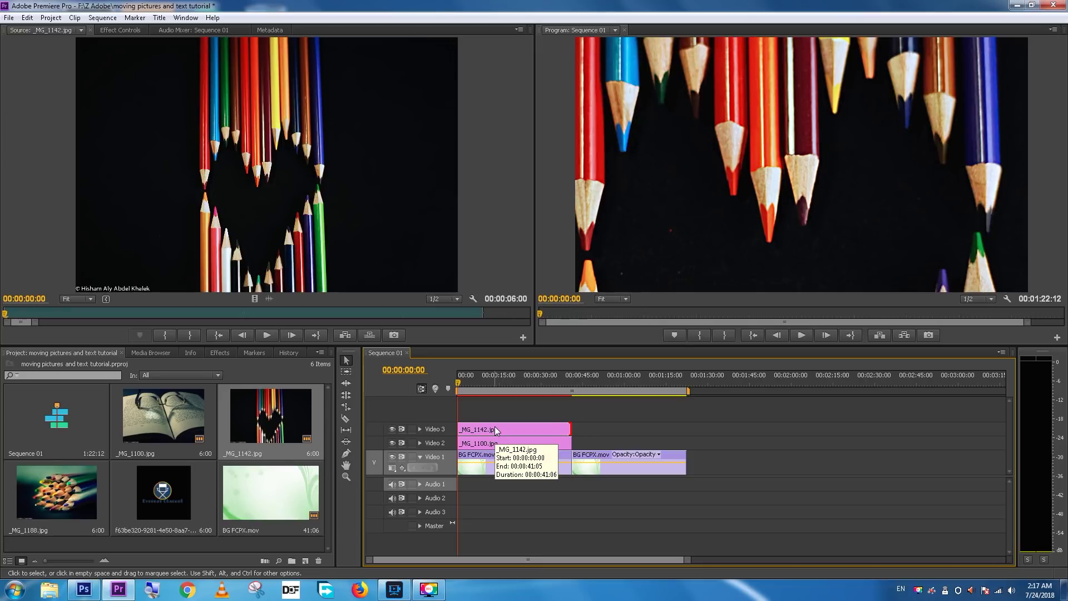
left_click(496, 429)
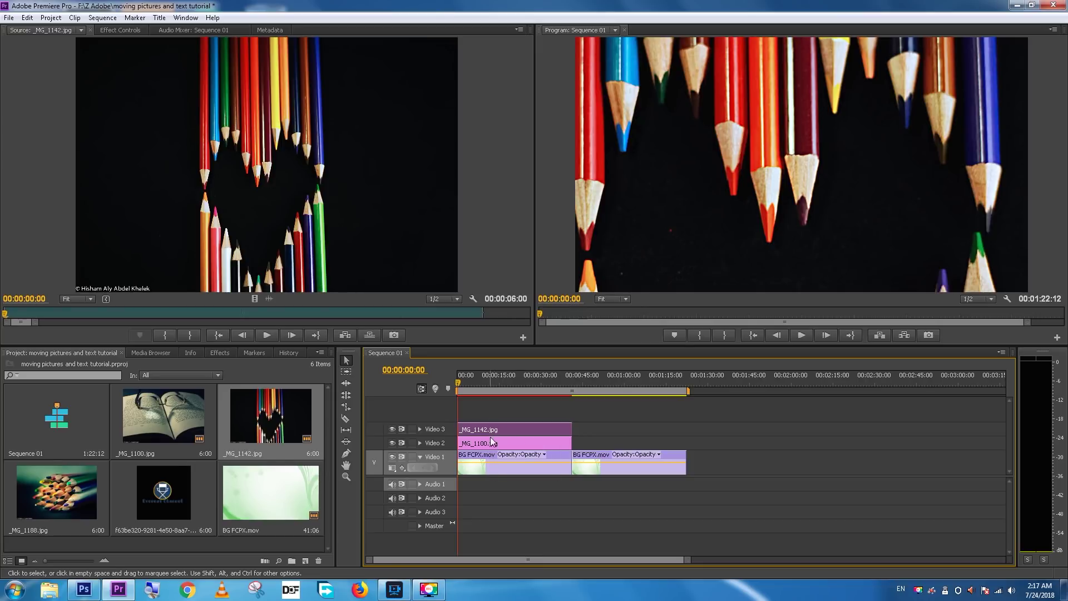
Copy the book clip and paste its attributes onto the pencils clip
right_click(490, 442)
right_click(472, 448)
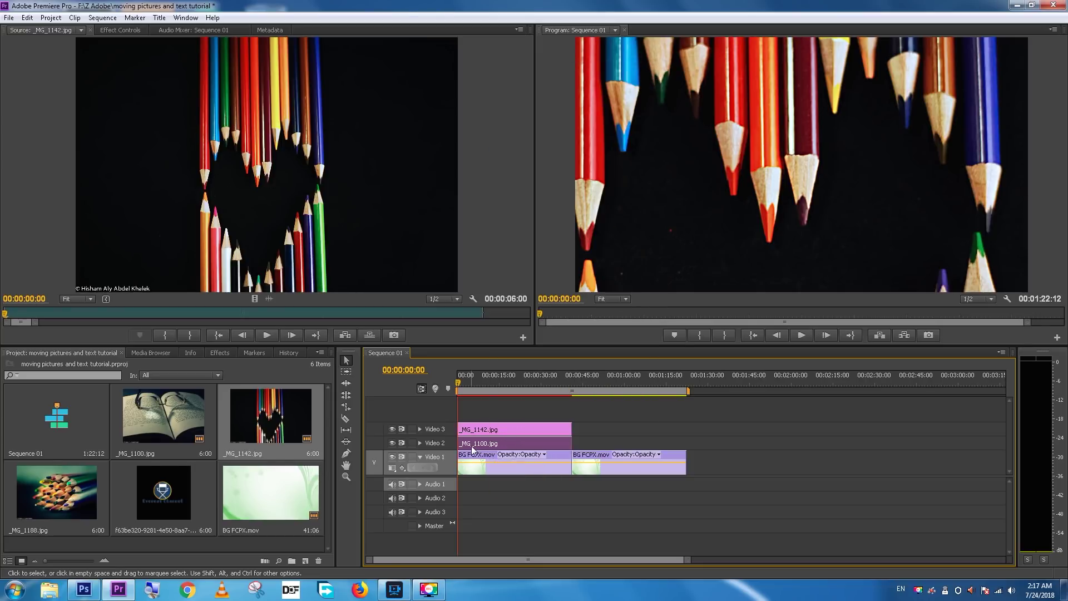
right_click(472, 448)
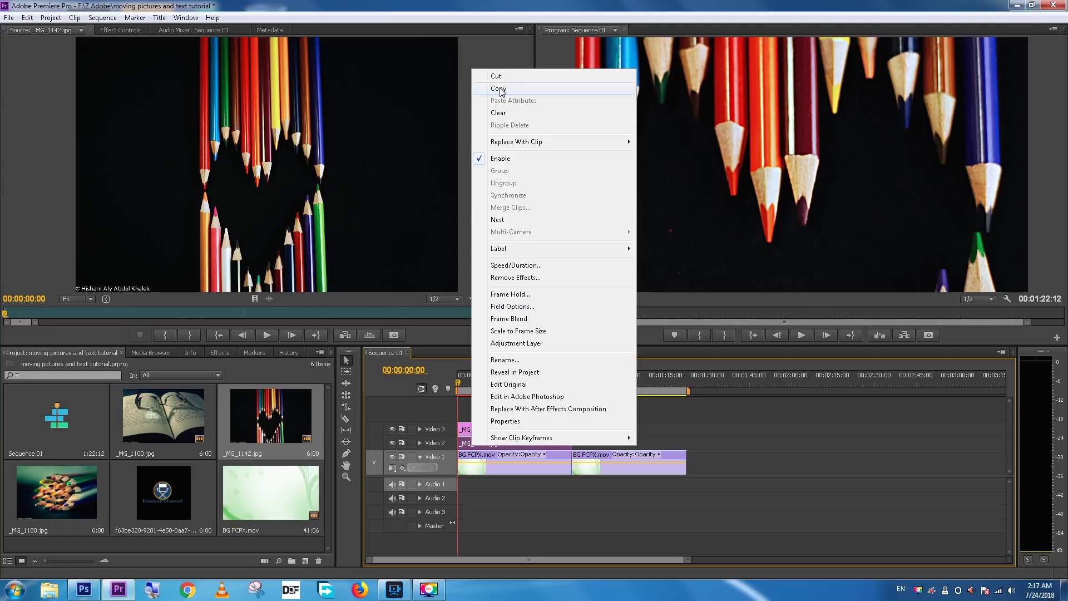
left_click(499, 89)
left_click(485, 430)
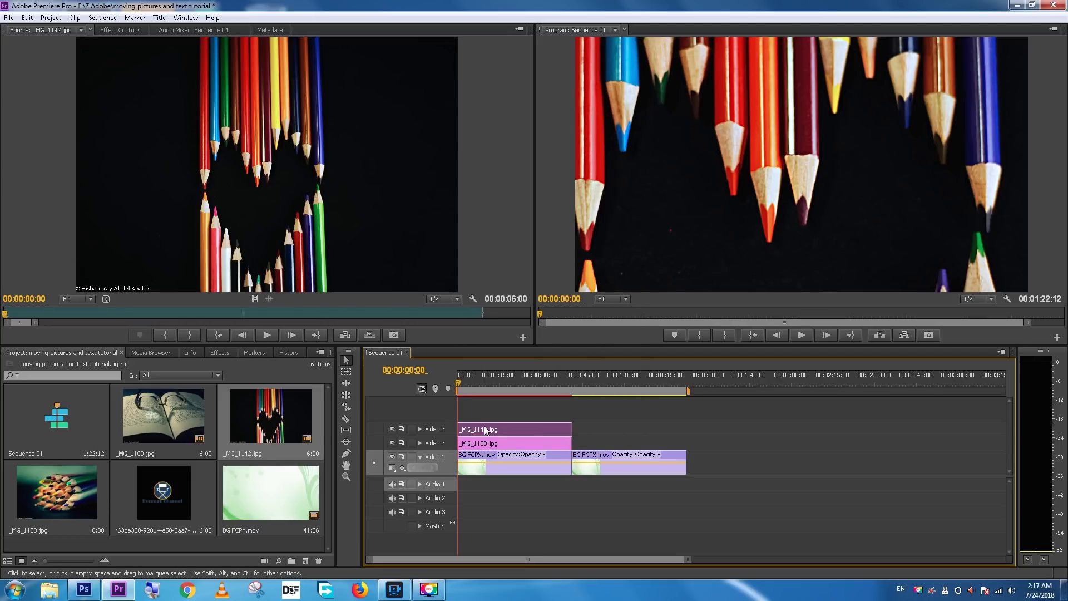
right_click(485, 430)
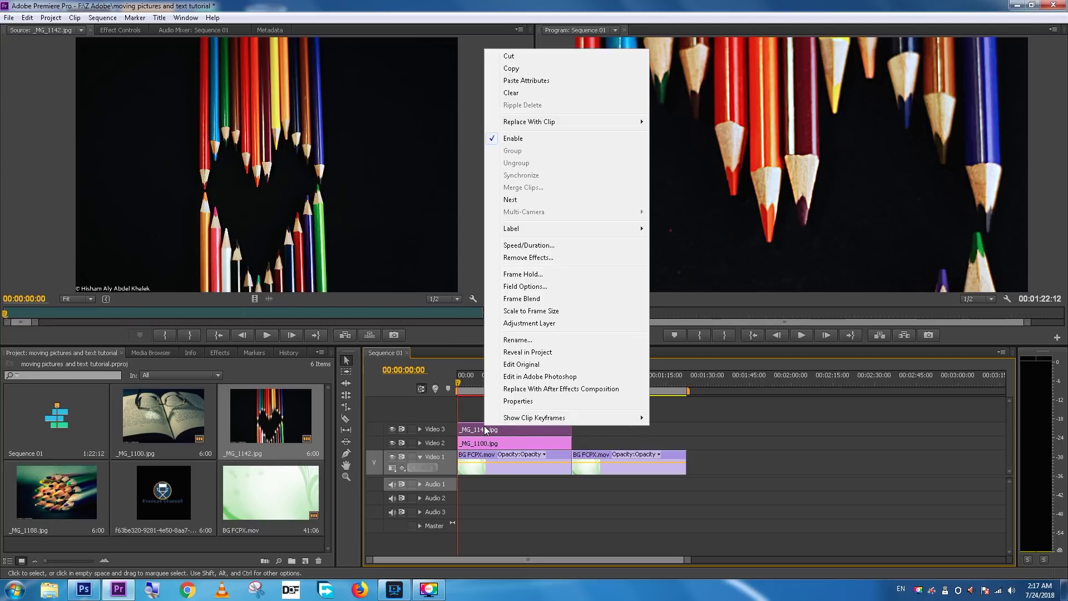
left_click(529, 82)
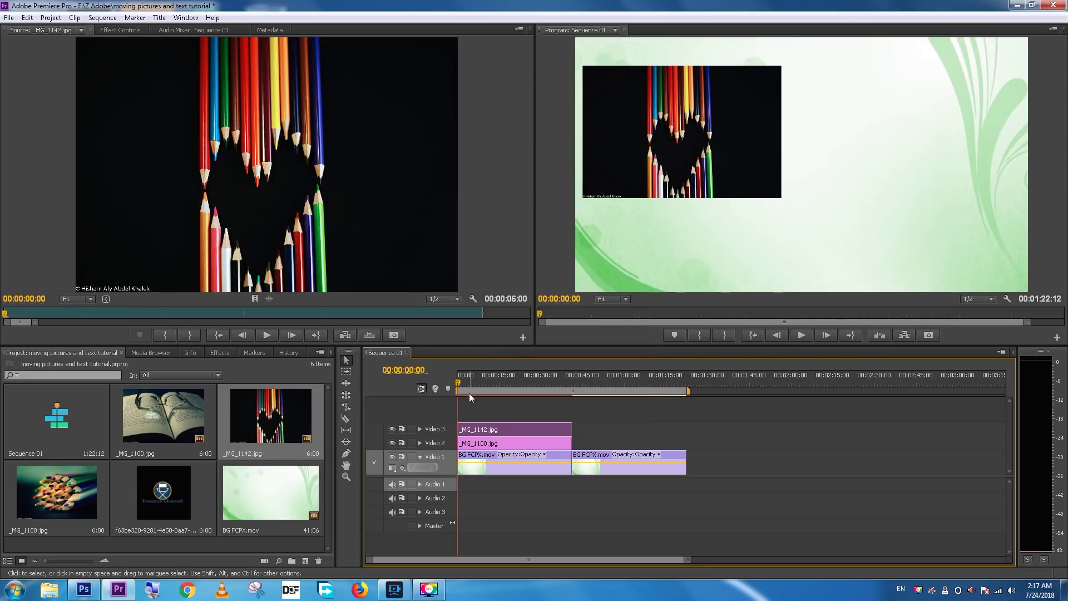
Drag the pencils photo right to Position 1464.6, 403.2, beside the book photo
left_click(129, 30)
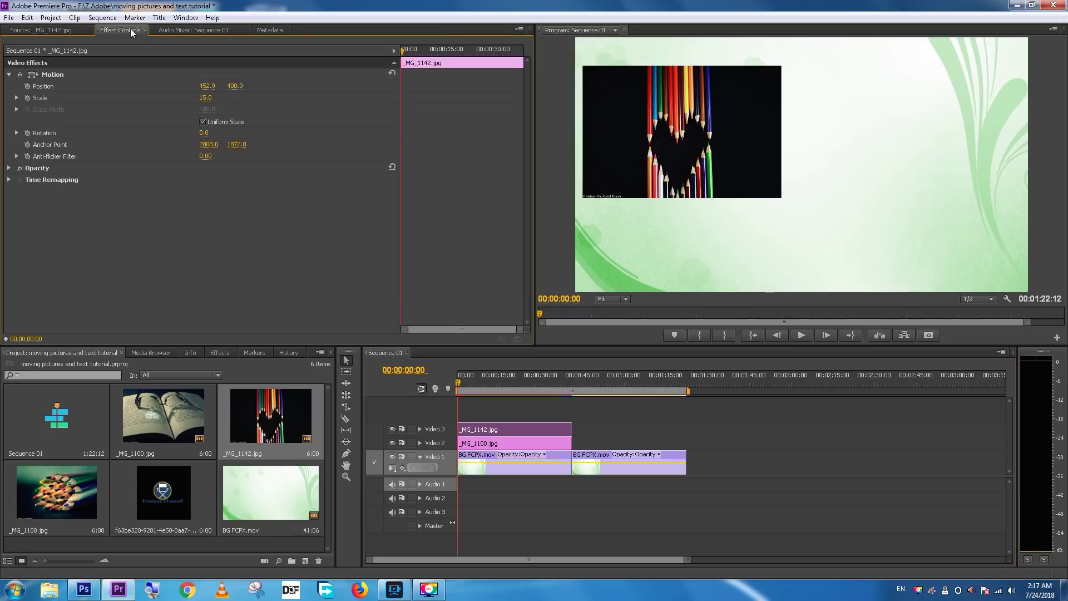
left_click(33, 75)
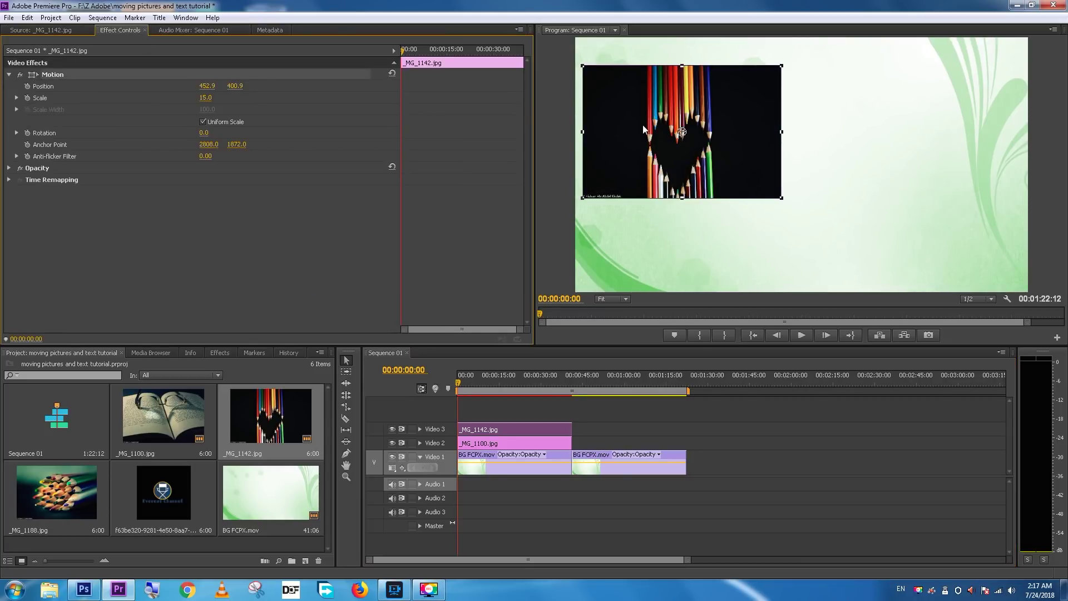
left_click_drag(756, 125, 905, 125)
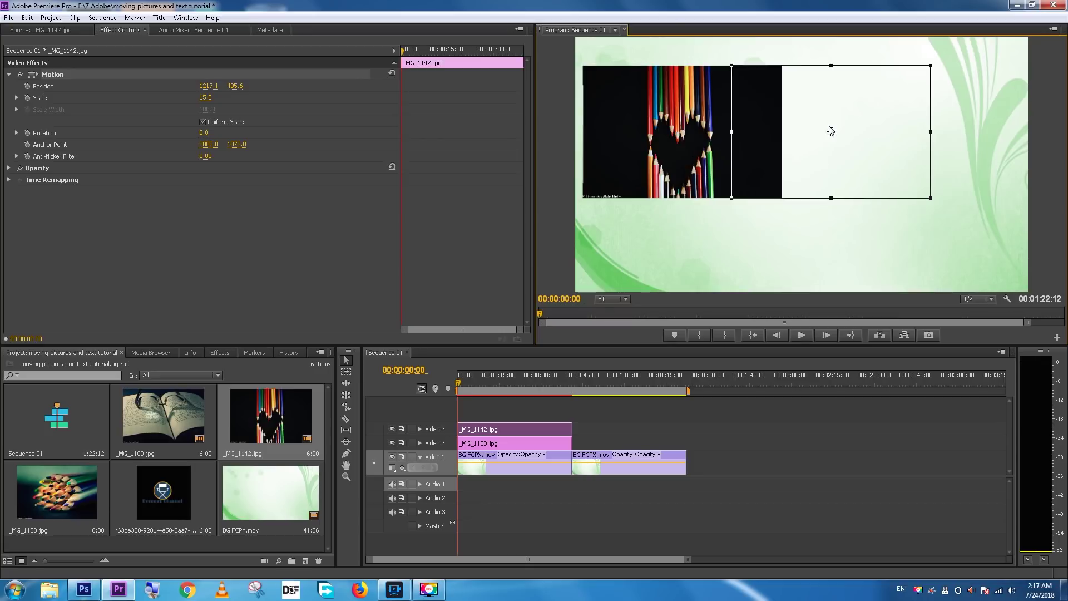
left_click_drag(831, 131, 881, 126)
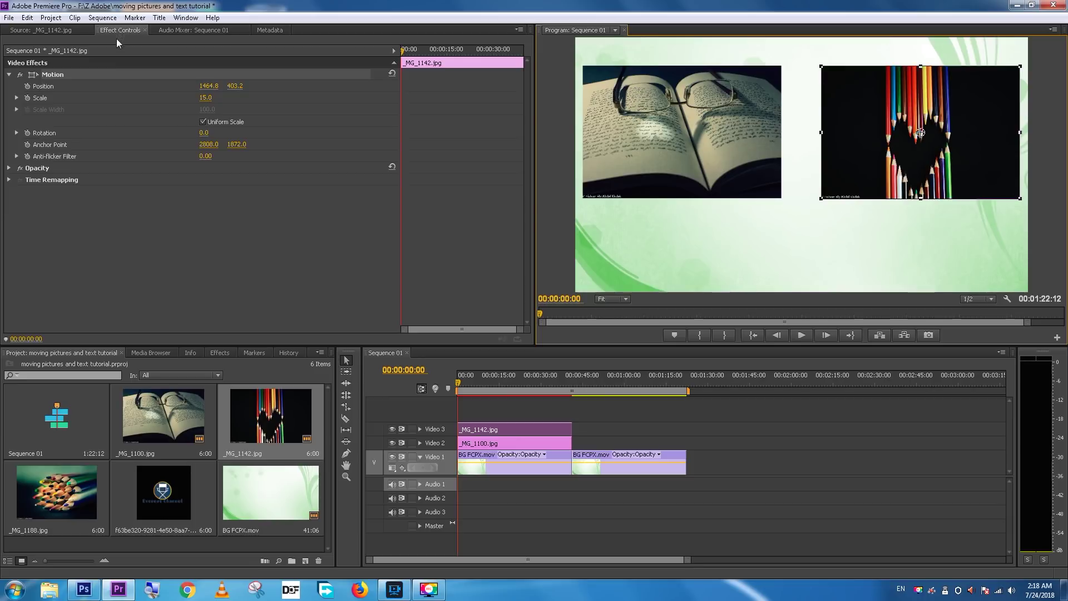
left_click(471, 447)
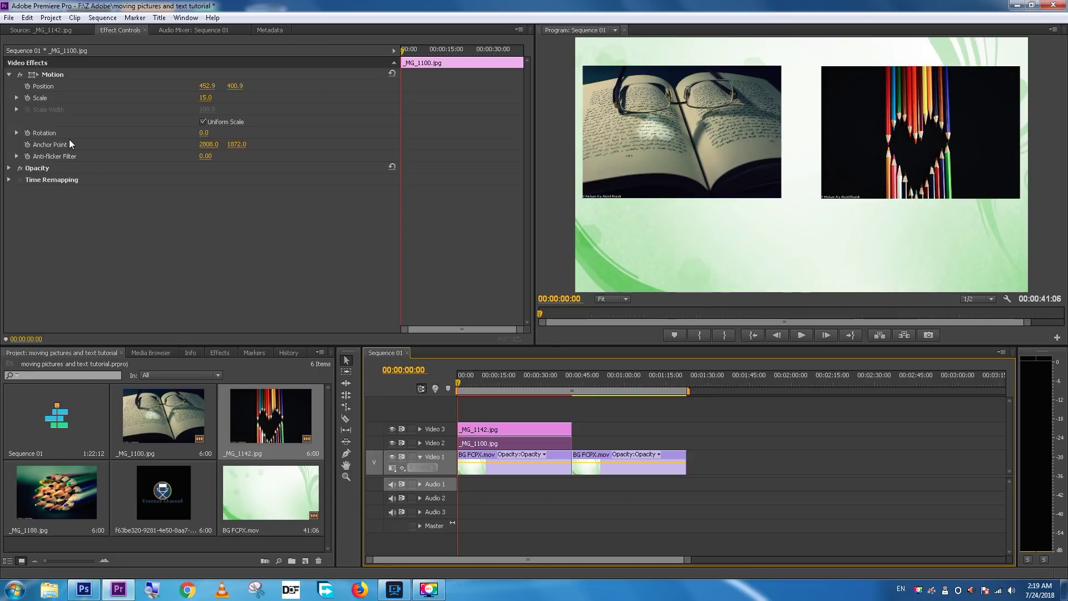
Keyframe the book photo's Position at the start with X set to -470.1, off-screen left
key("super+plus")
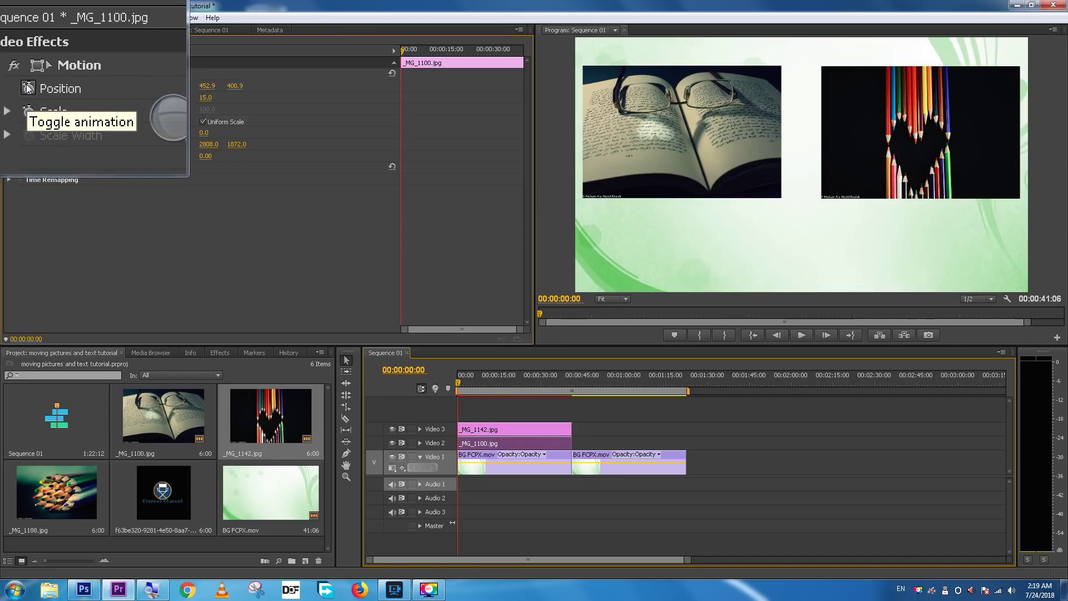
left_click(18, 85)
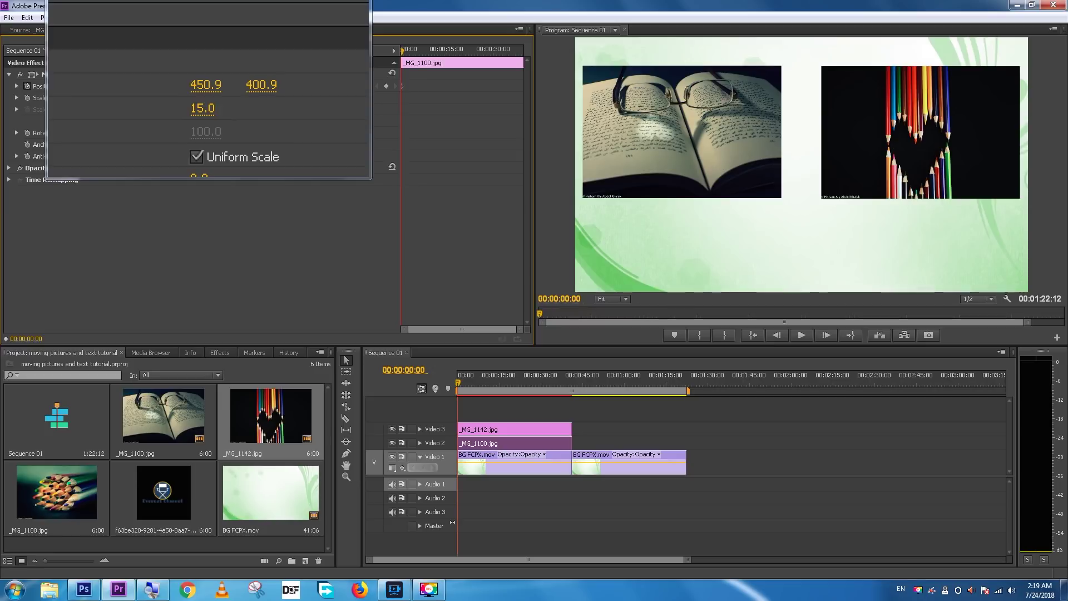
mouse_move(209, 91)
left_mouse_down()
mouse_move(168, 90)
mouse_move(211, 82)
left_mouse_up()
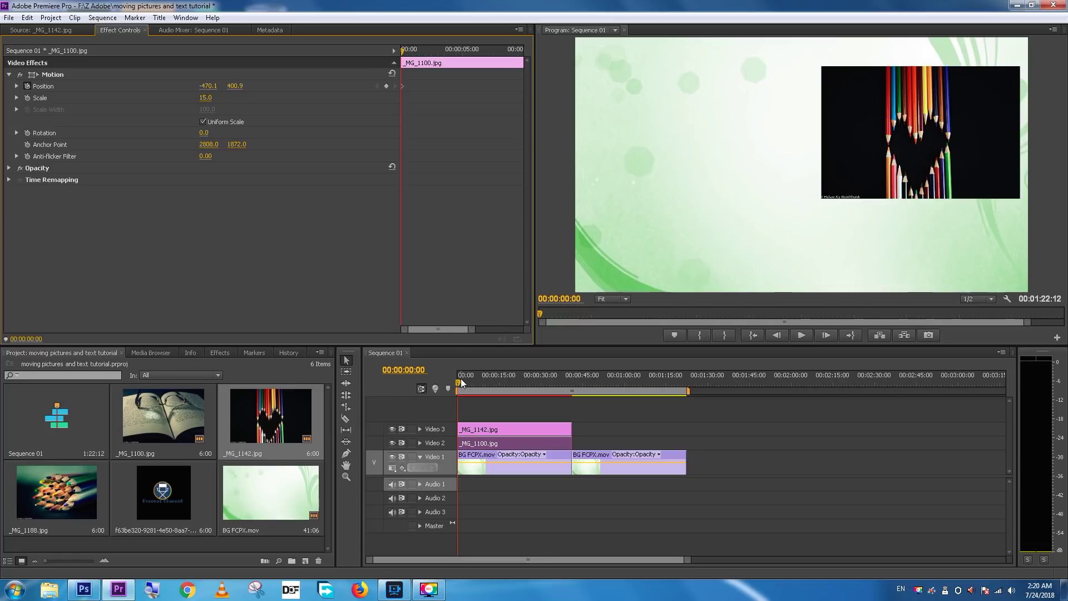
left_click(482, 363)
key("equal")
key("equal")
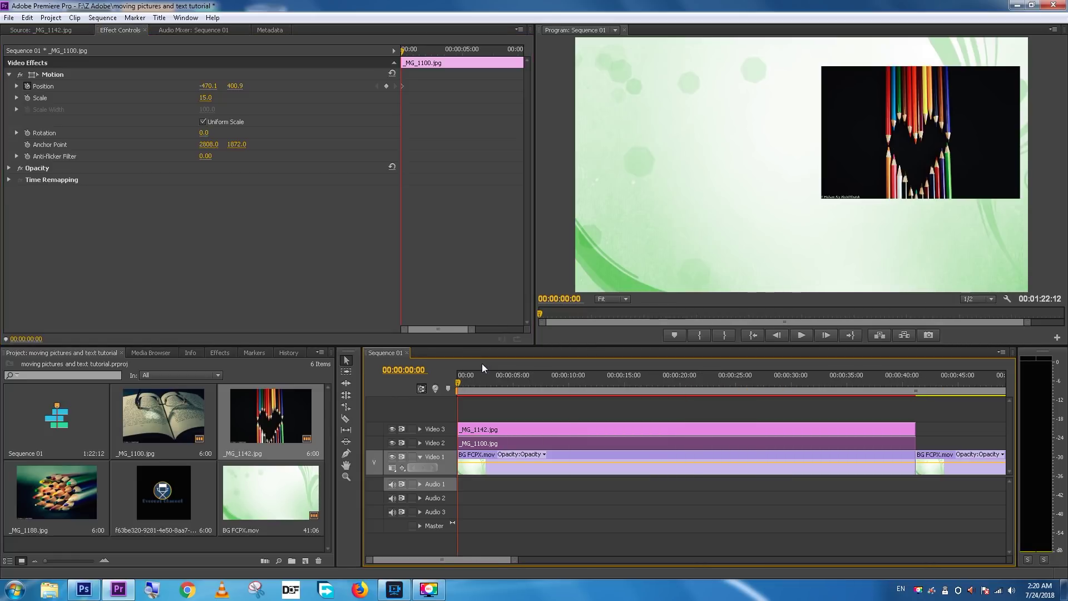
Move the playhead to 00:00:04:16
left_click(509, 382)
left_click(509, 380)
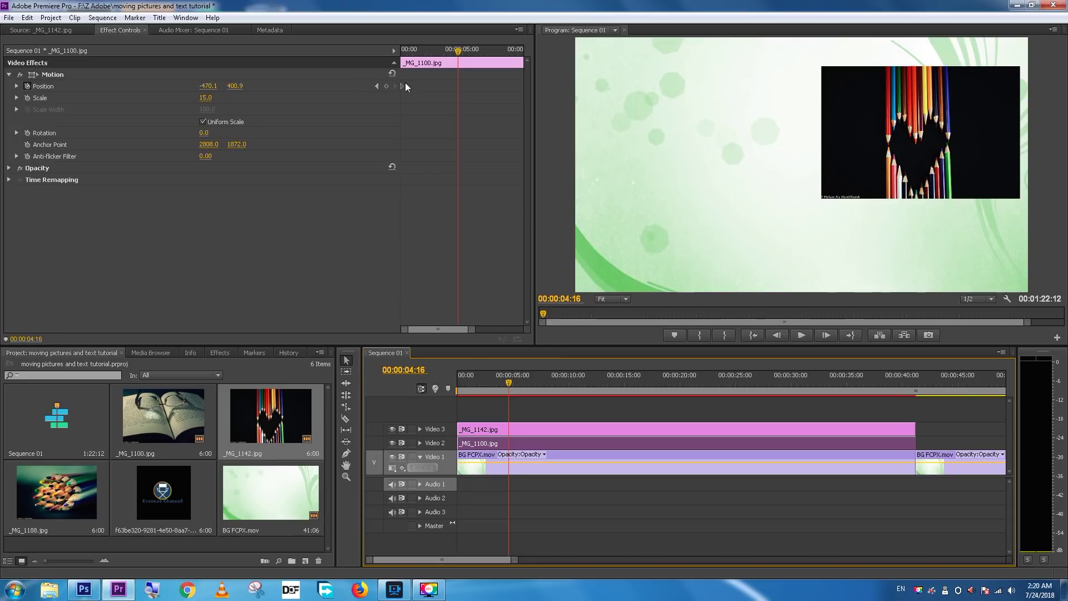
key("super+plus")
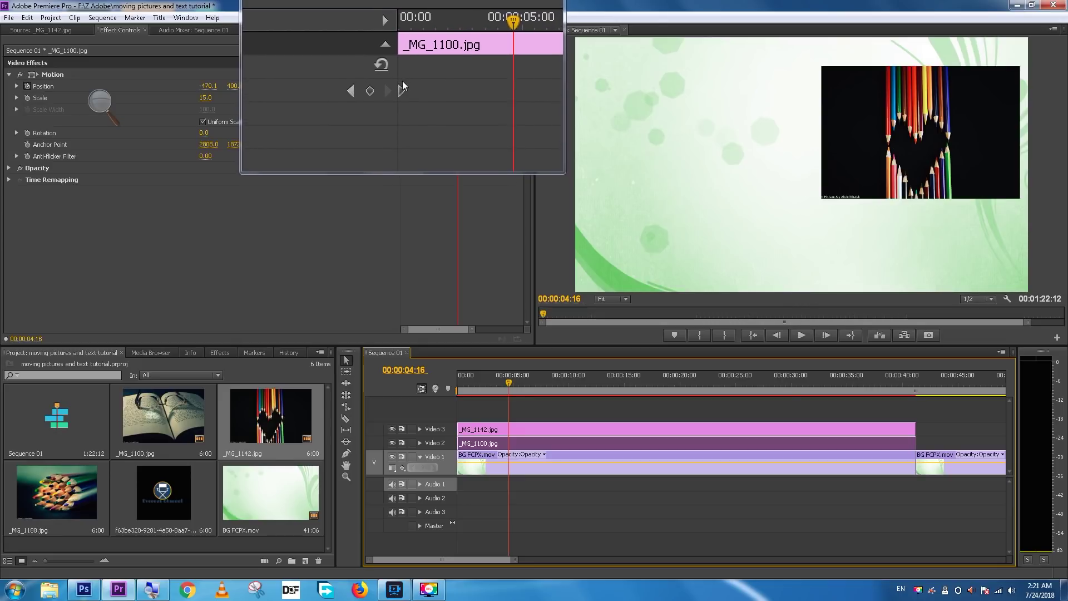
key("super")
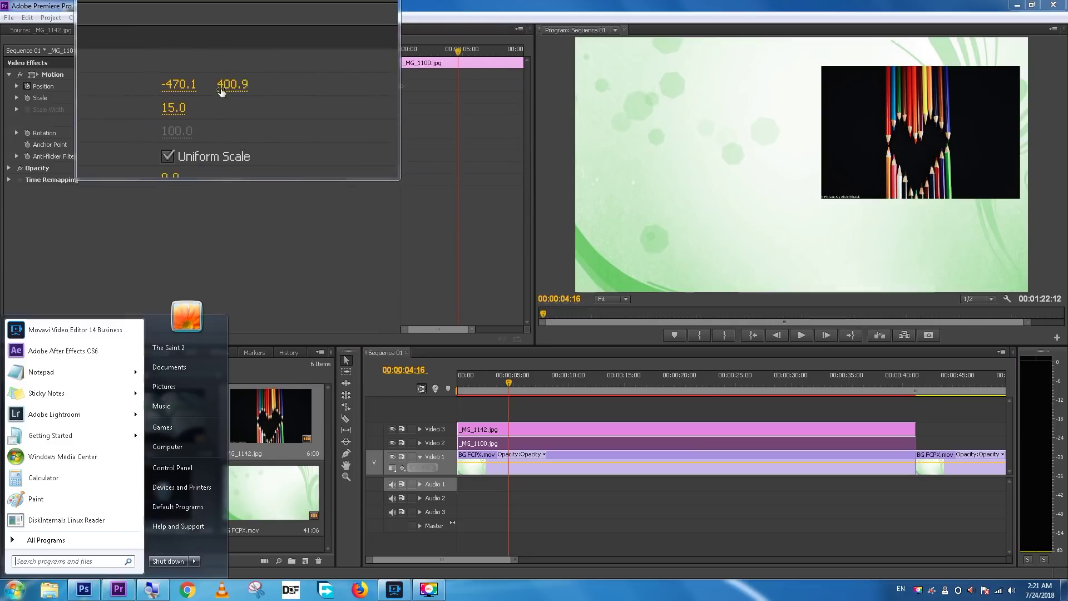
Set the book photo's Position X to 443 at 00:00:04:16, then rewind to the start
left_click(206, 88)
left_click(207, 86)
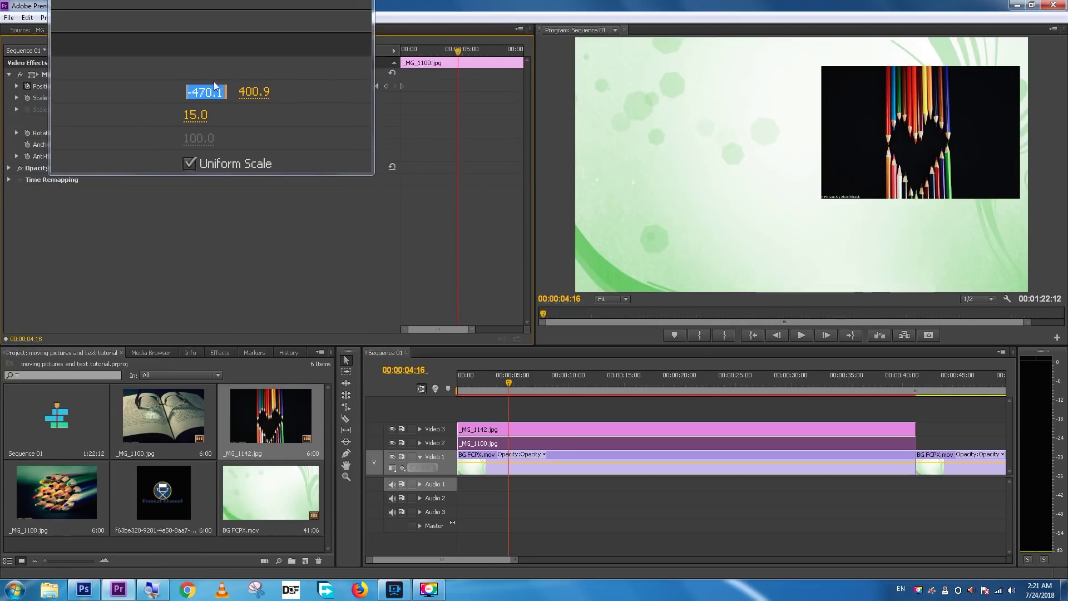
type("0")
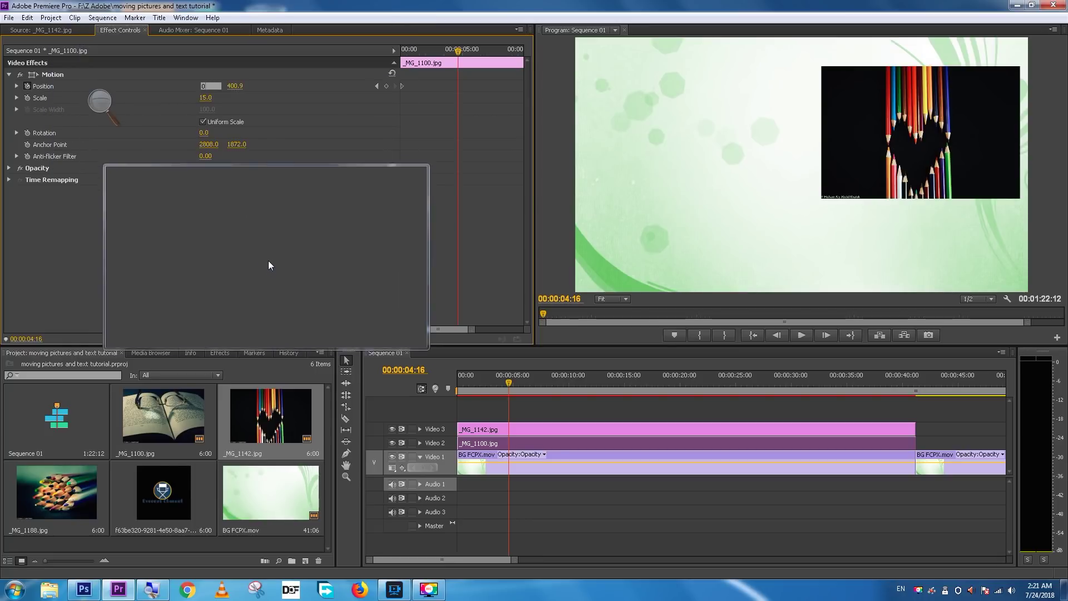
key("Return")
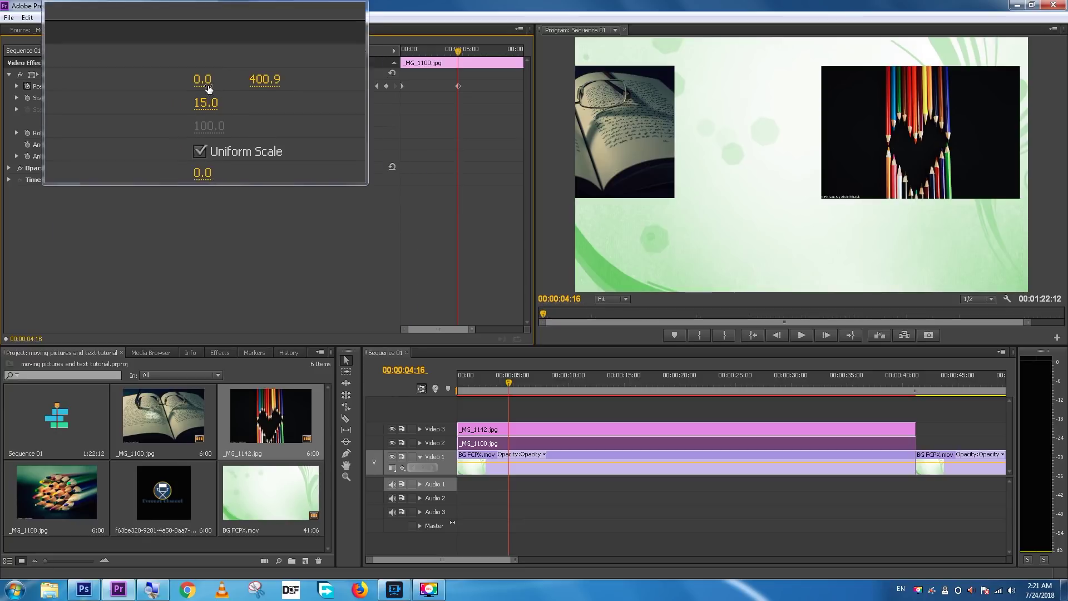
left_click_drag(203, 87, 226, 87)
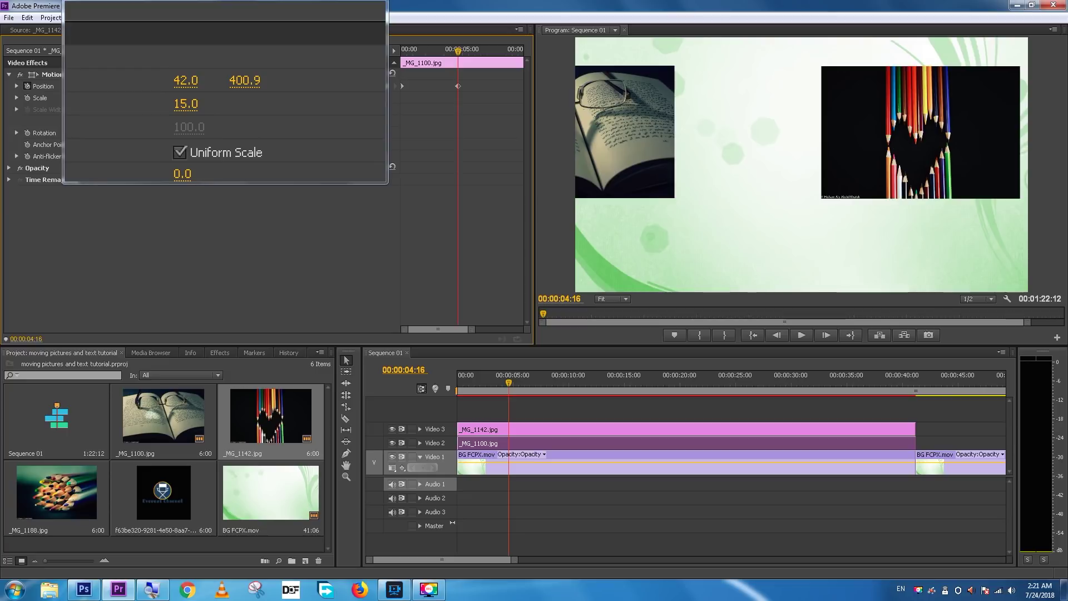
left_click_drag(225, 87, 458, 91)
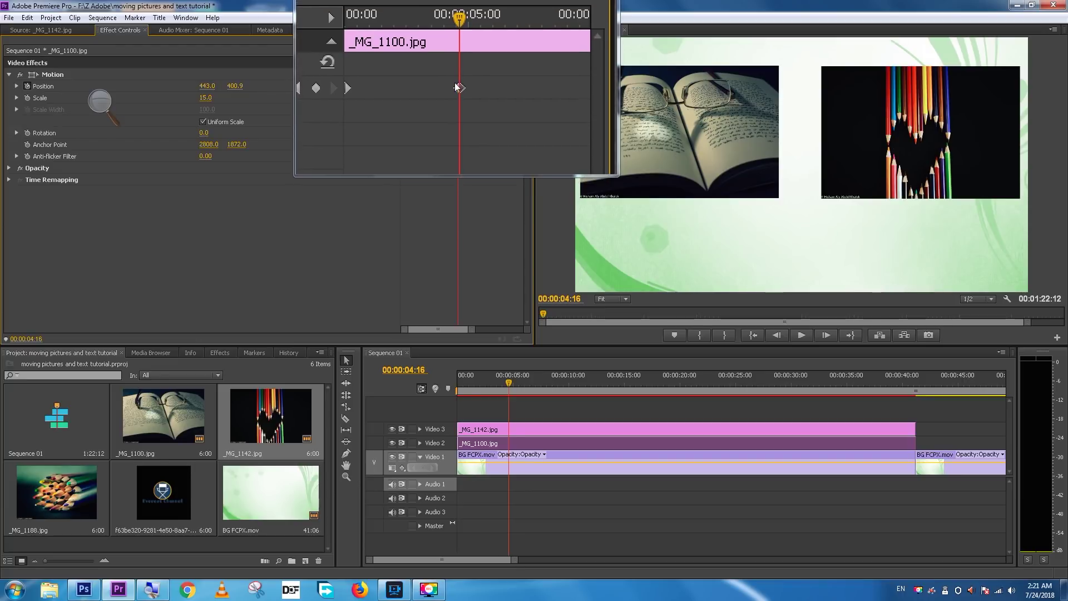
key("super+Escape")
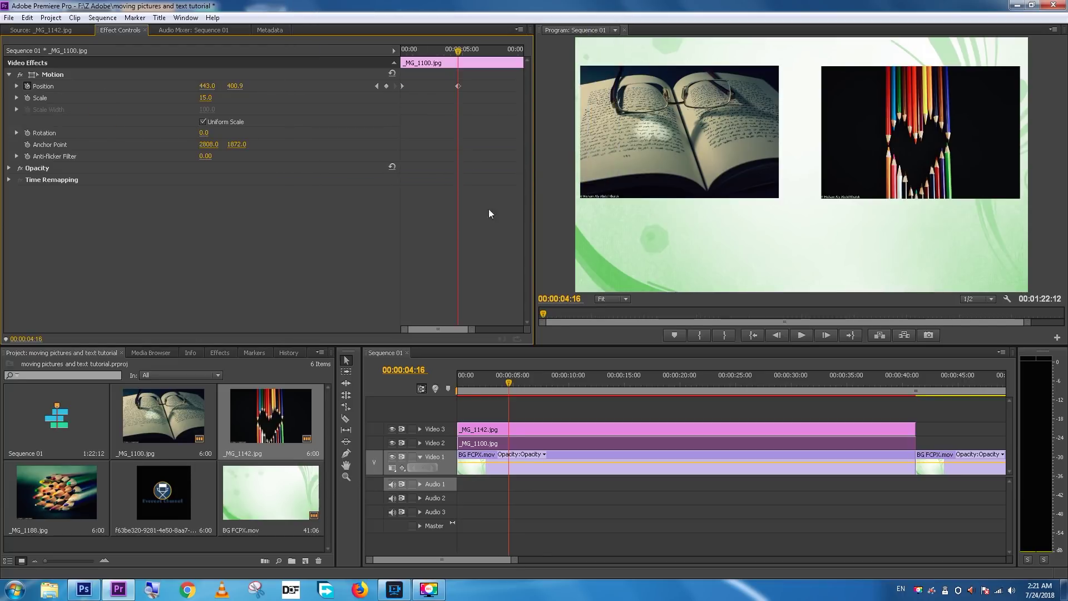
left_click(509, 382)
left_click_drag(509, 382, 450, 386)
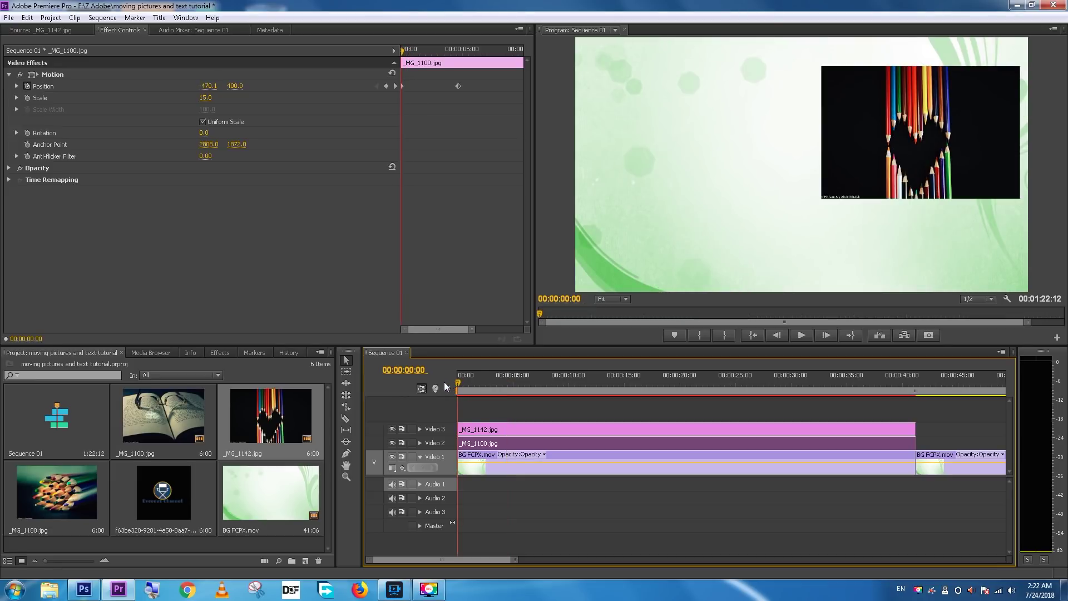
key("space")
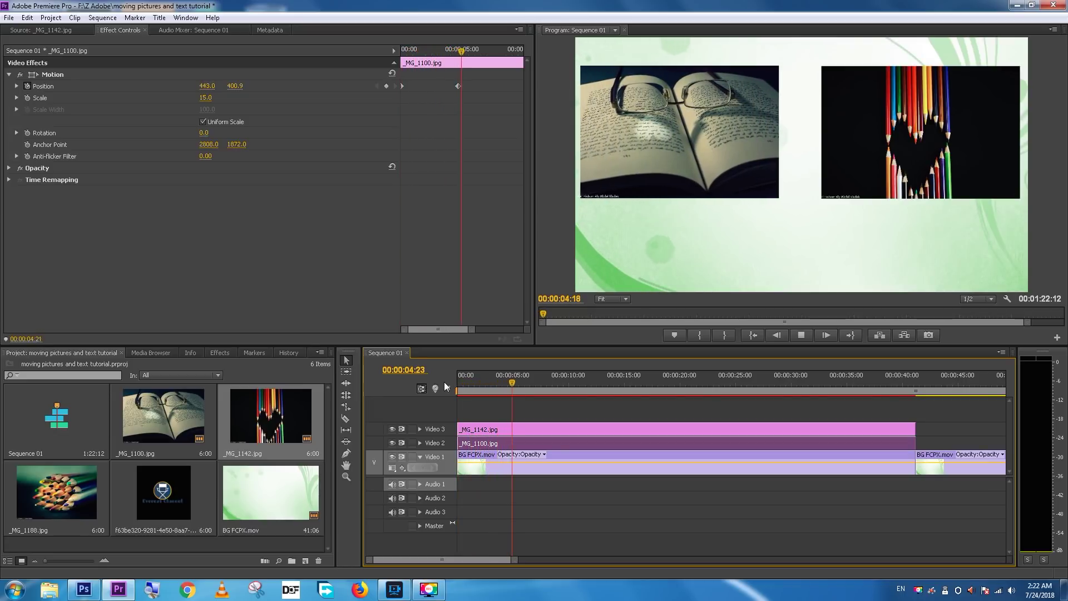
key("space")
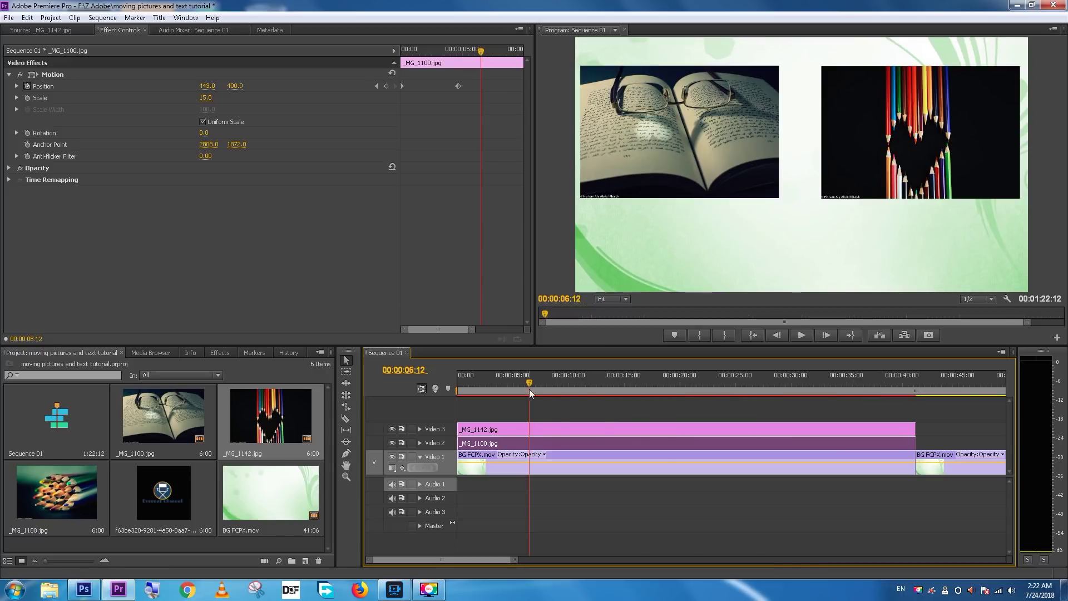
left_click_drag(526, 383, 446, 393)
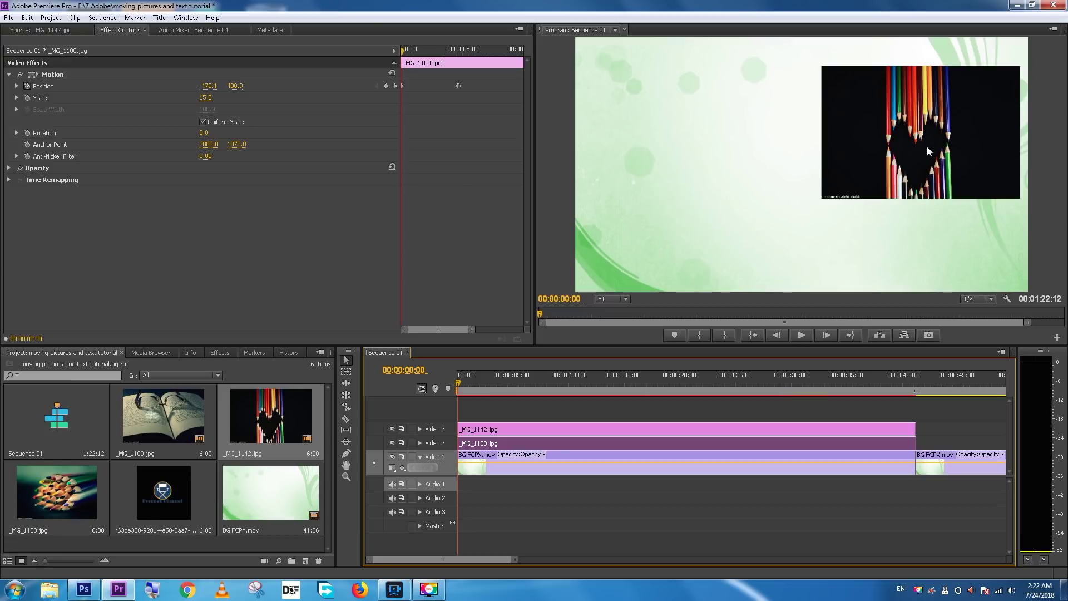
Keyframe the pencils photo's Position at the start with X 2359.8, off-screen right
left_click(476, 433)
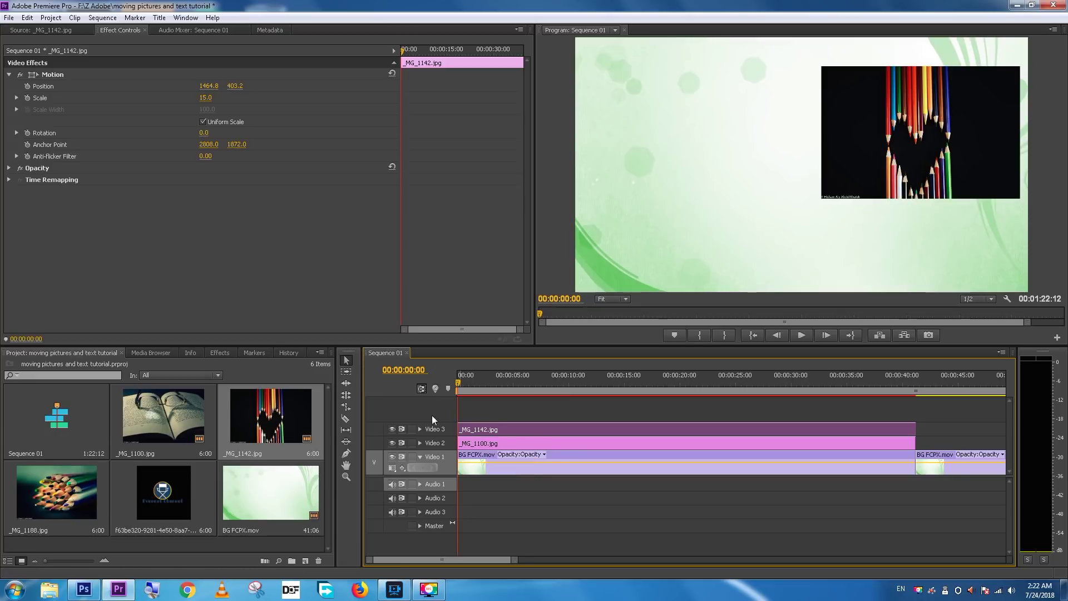
left_click(27, 86)
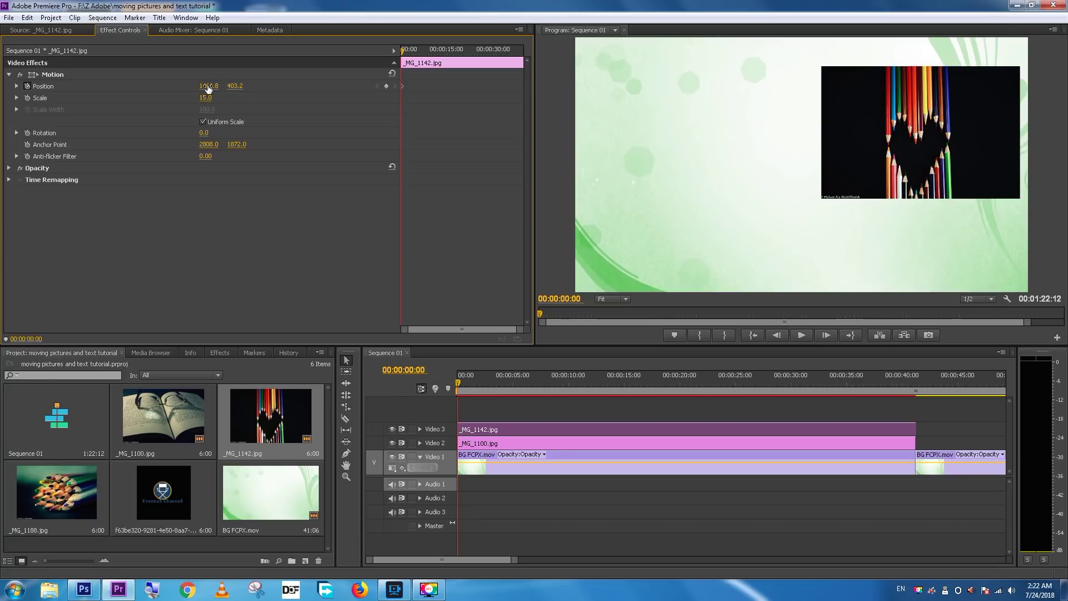
left_click_drag(209, 85, 320, 86)
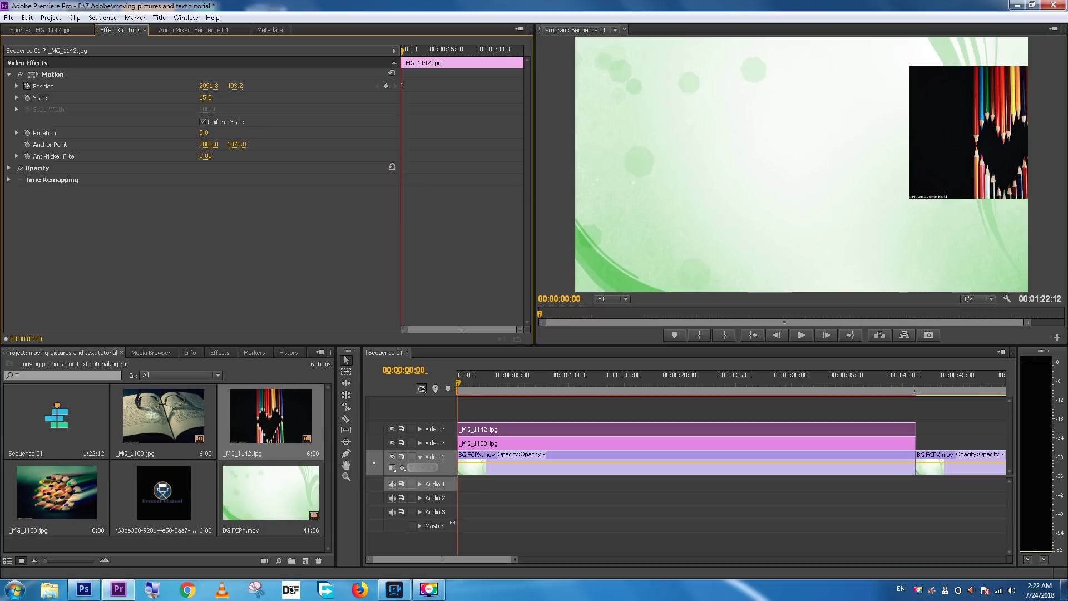
mouse_move(208, 86)
left_mouse_down()
mouse_move(264, 86)
mouse_move(210, 85)
left_mouse_up()
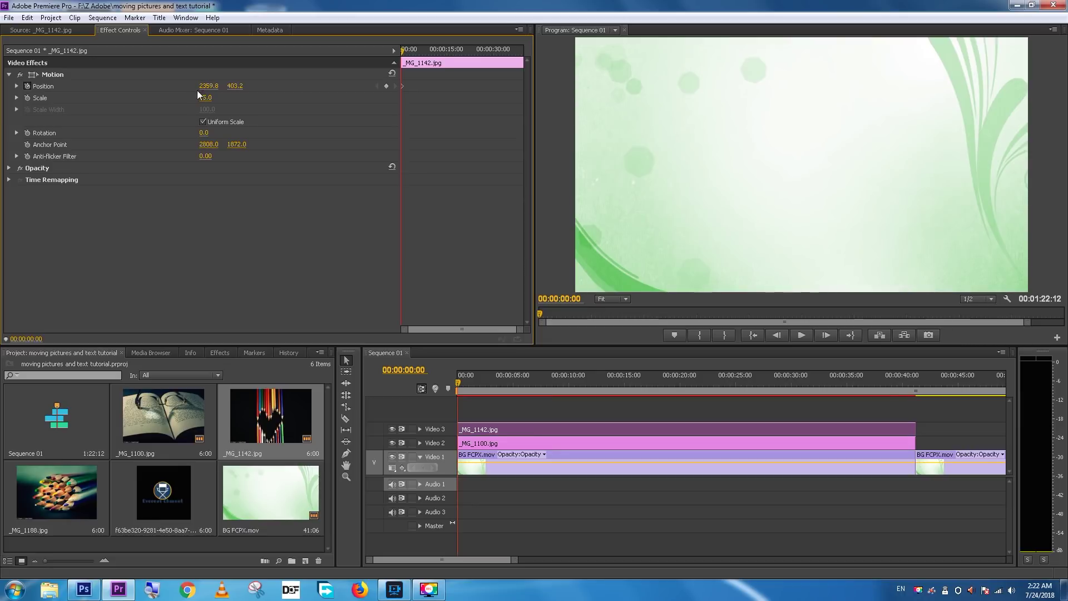
At 00:00:04:13, bring the pencils photo to rest at 1445.5, 396.2, then rewind
left_click(503, 385)
left_click_drag(503, 385, 507, 383)
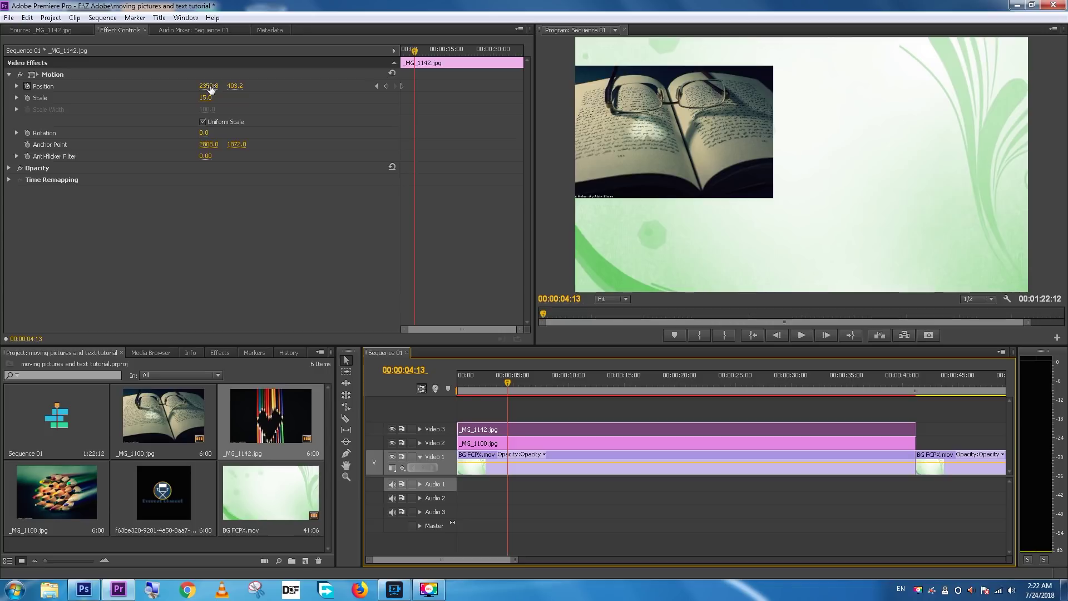
left_click_drag(210, 89, 56, 89)
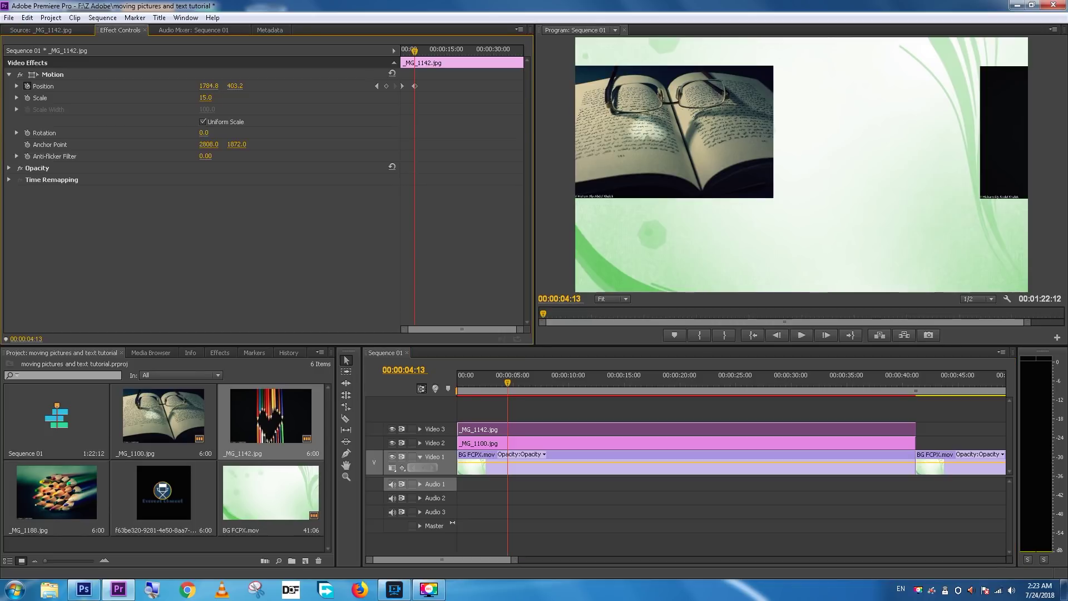
left_click_drag(209, 86, 109, 86)
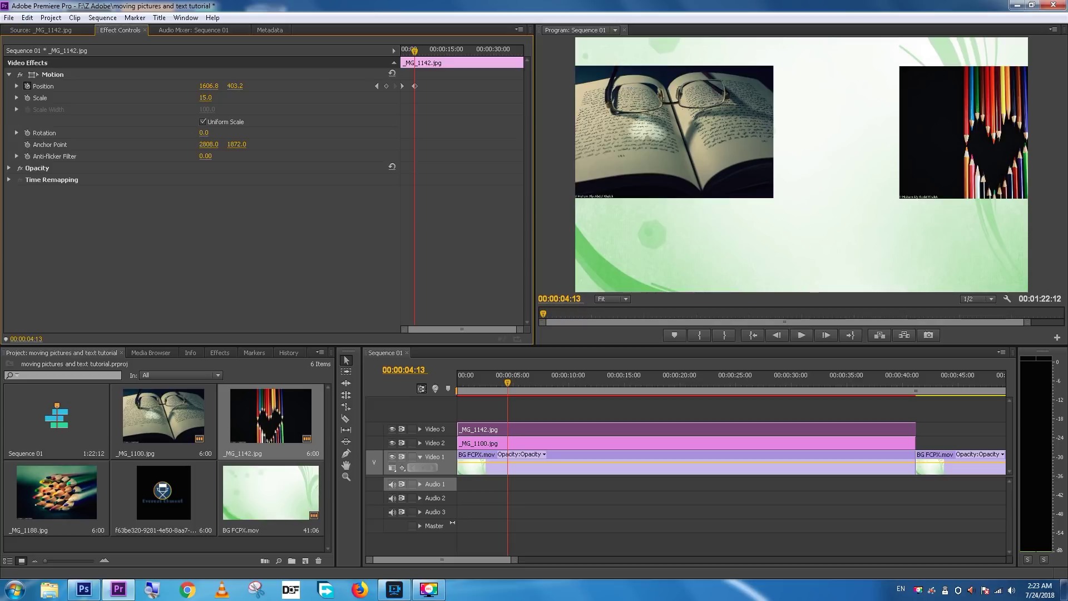
left_click_drag(210, 86, 120, 85)
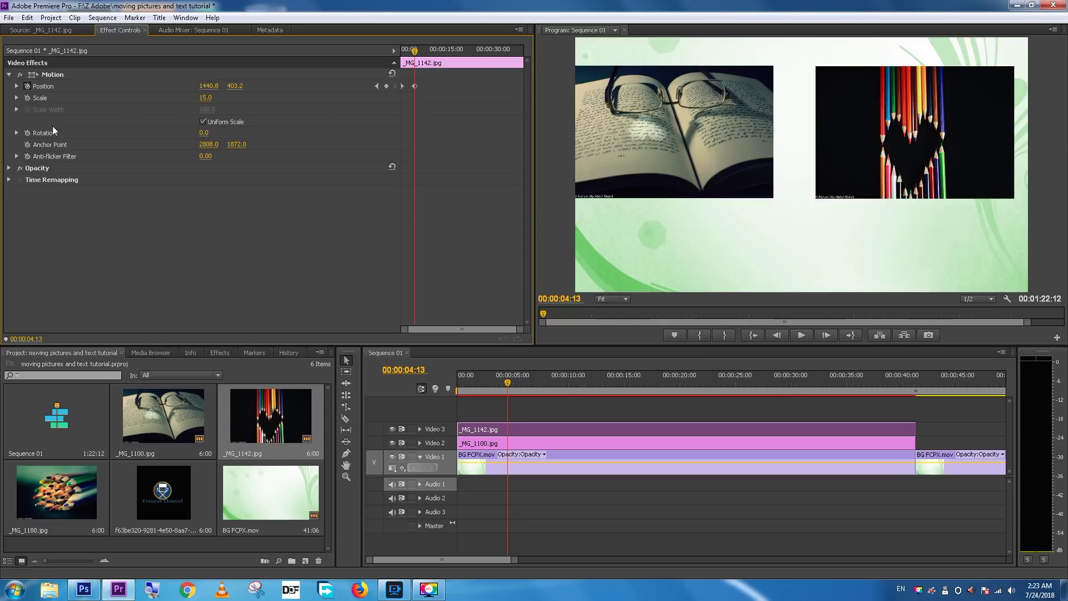
left_click(51, 73)
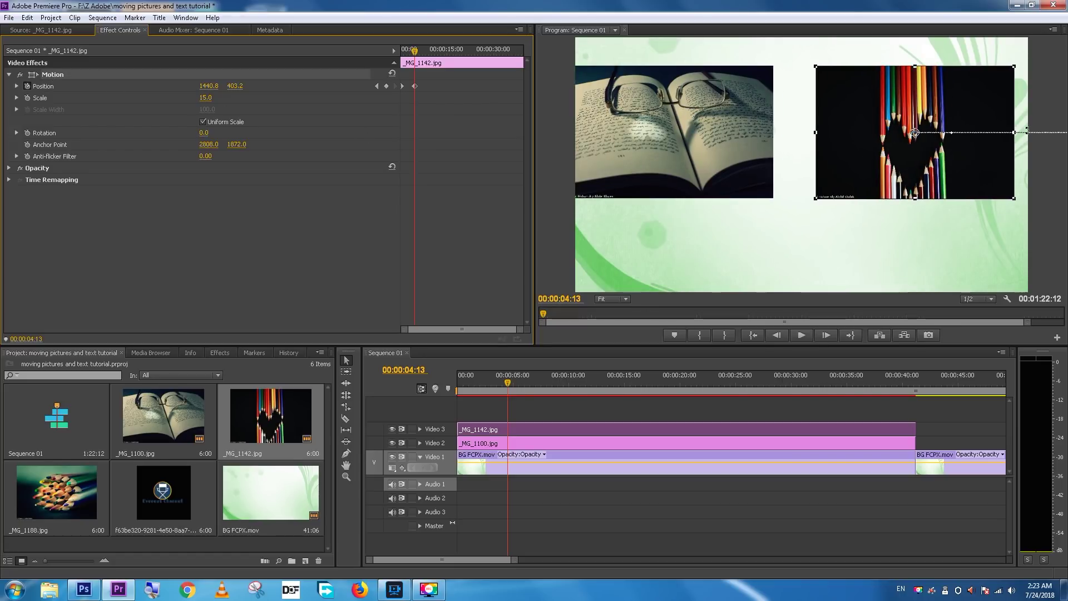
mouse_move(913, 157)
left_mouse_down()
mouse_move(925, 160)
mouse_move(911, 151)
left_mouse_up()
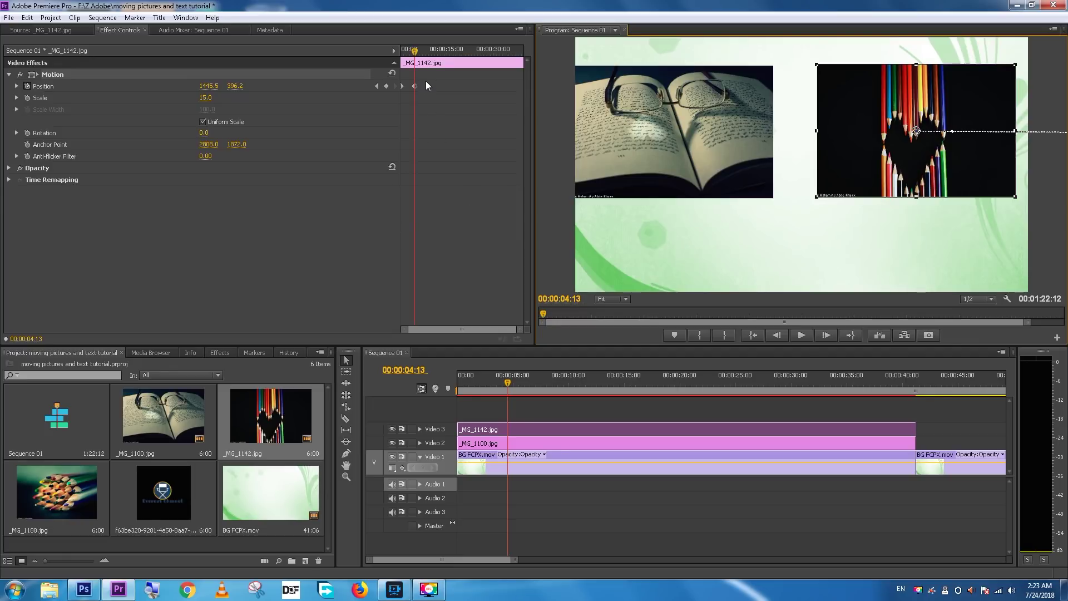
key("super+plus")
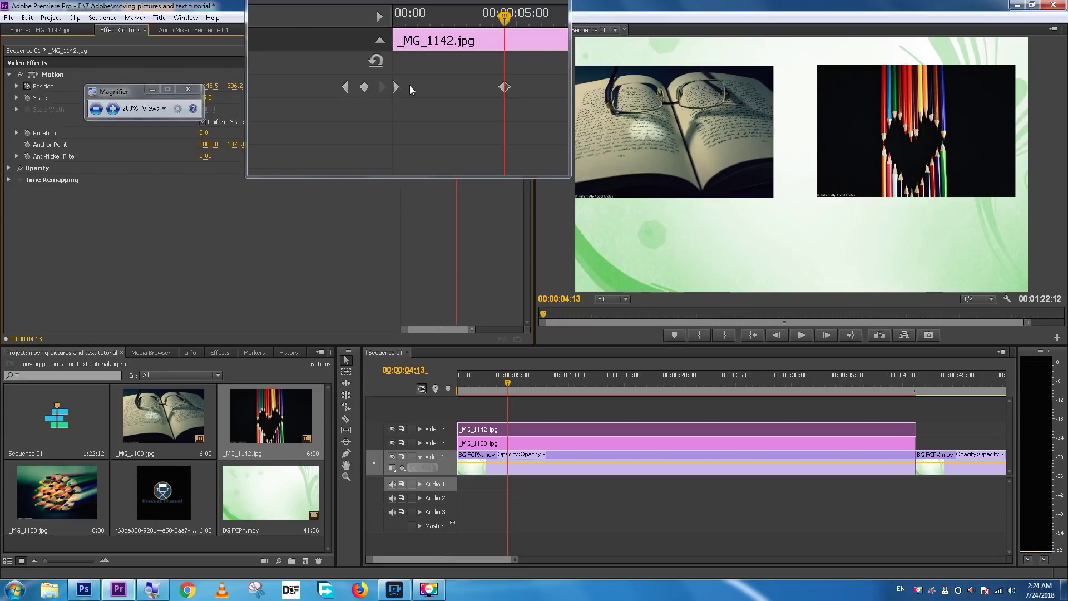
key("super+Escape")
left_click_drag(503, 391, 445, 388)
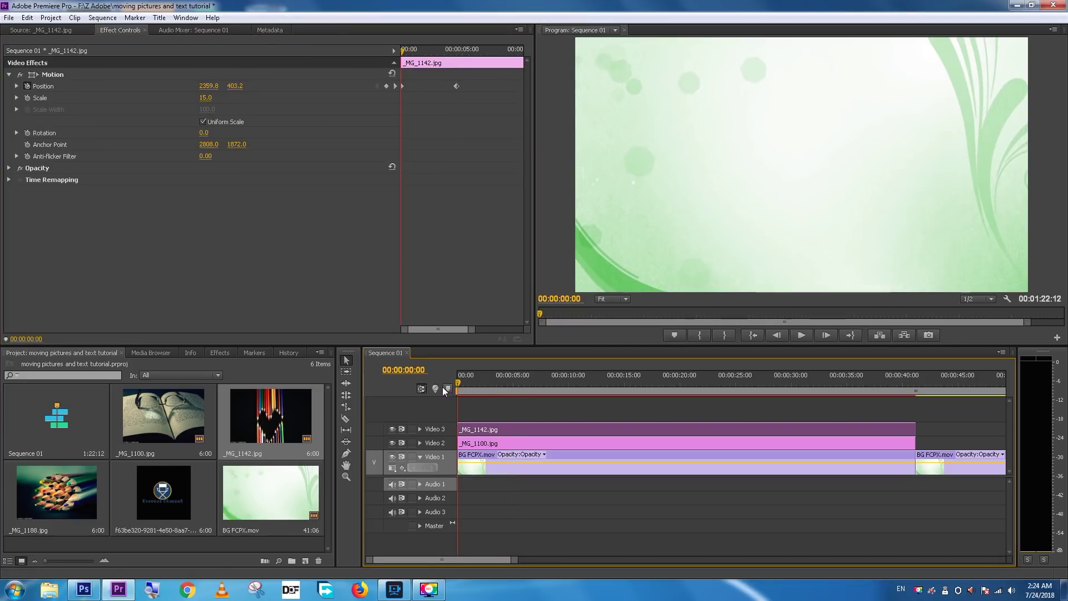
Preview both slide-ins, then add the channel logo PNG on a new Video 4 track
key("space")
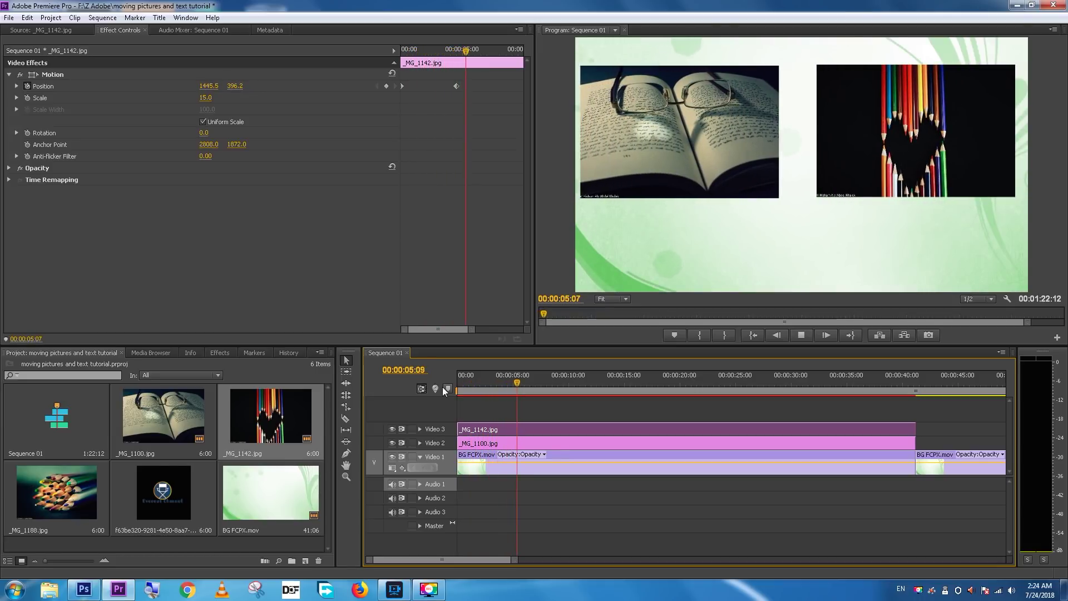
key("space")
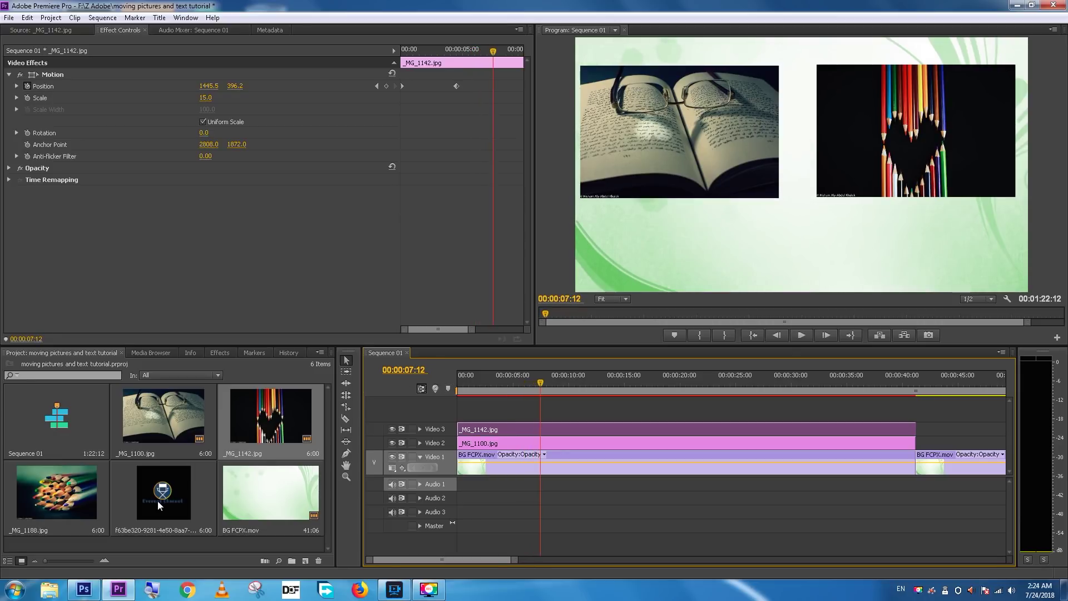
left_click(156, 497)
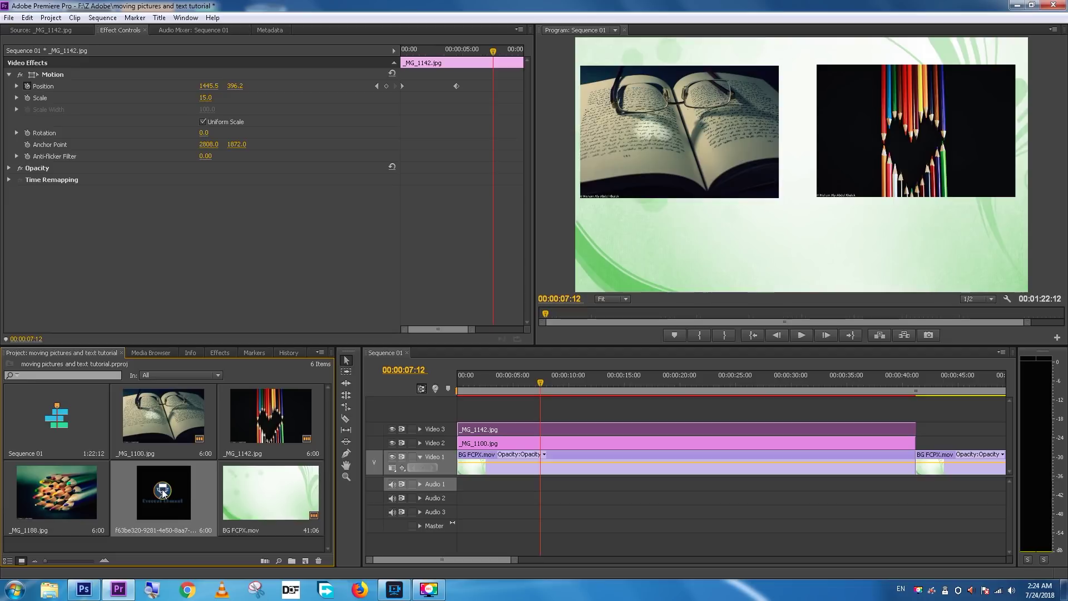
left_click_drag(161, 489, 460, 415)
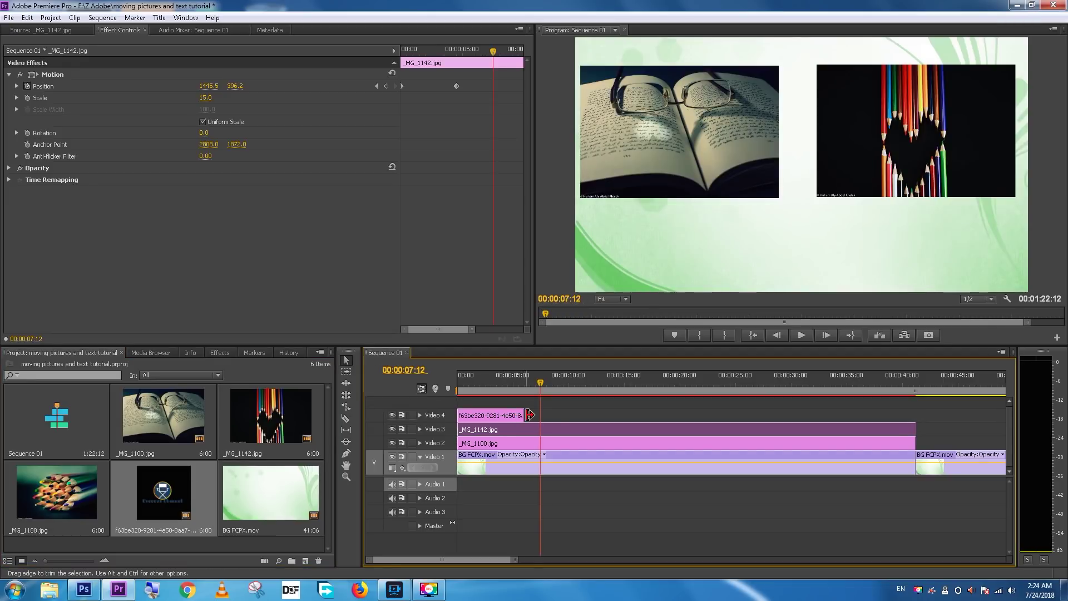
Extend the logo clip to about 40 seconds and return to the sequence start
left_click_drag(529, 414, 916, 417)
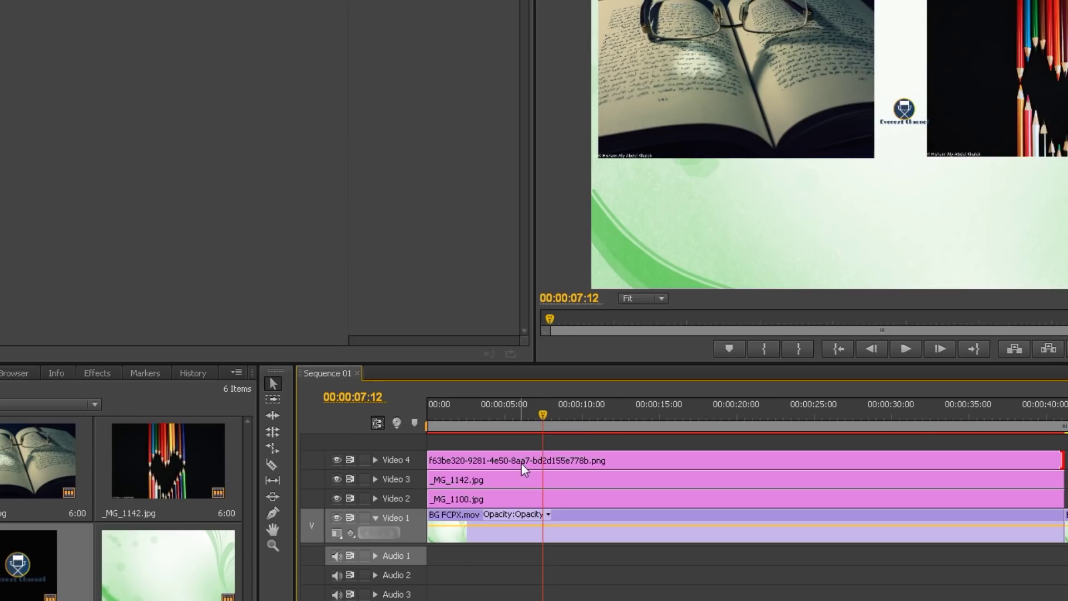
left_click(524, 415)
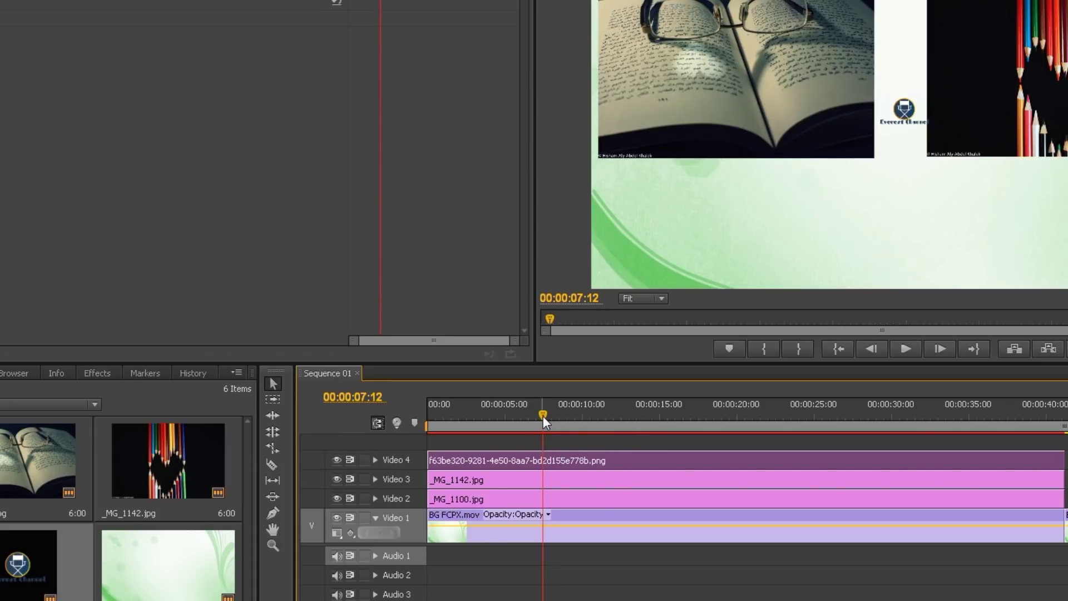
left_click_drag(543, 416, 418, 418)
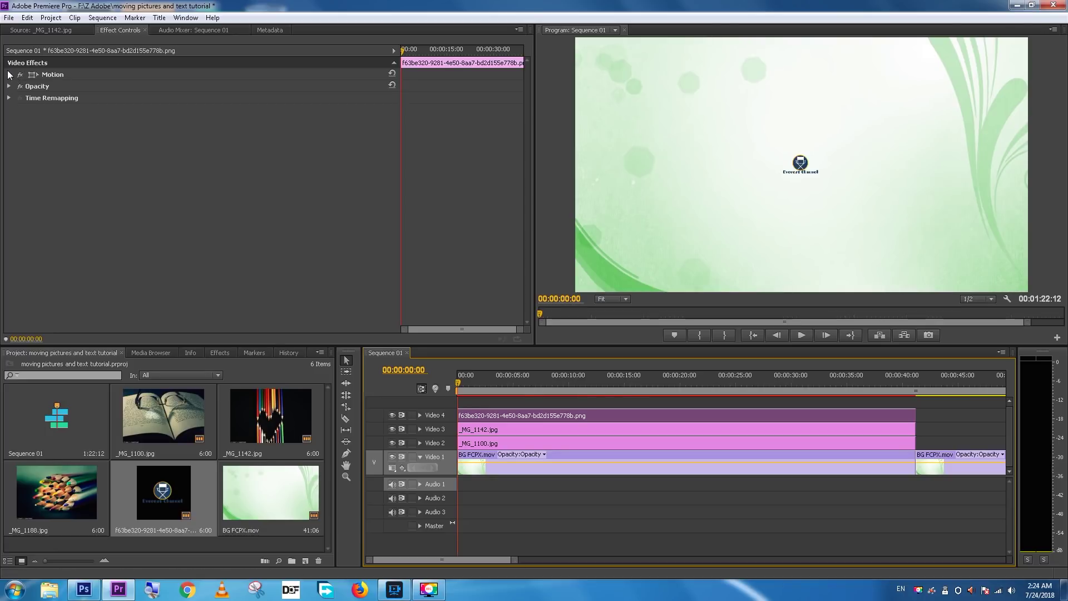
left_click(8, 74)
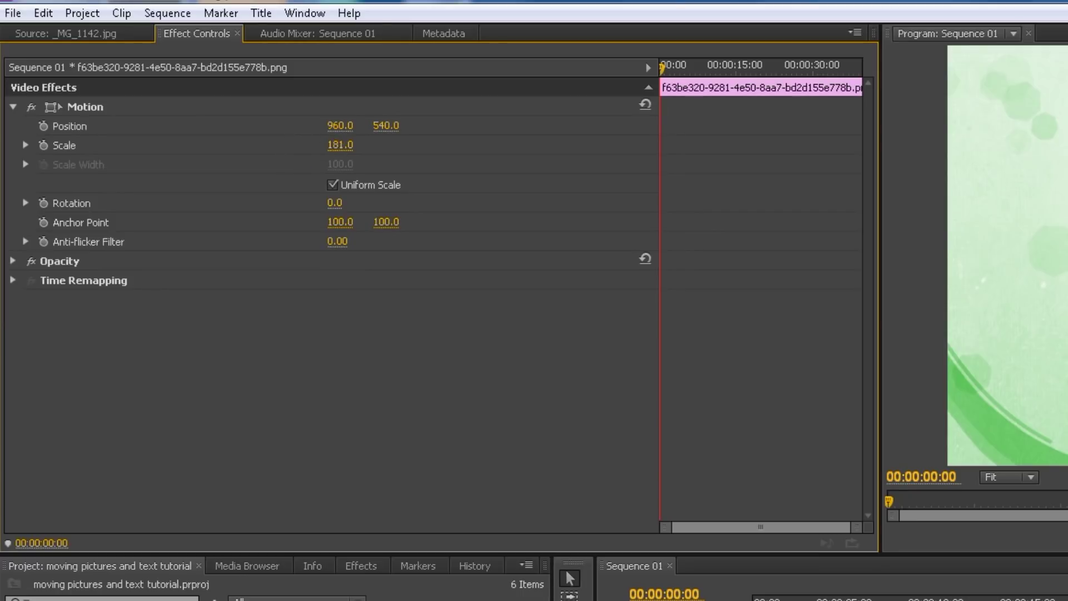
left_click(343, 145)
type("300")
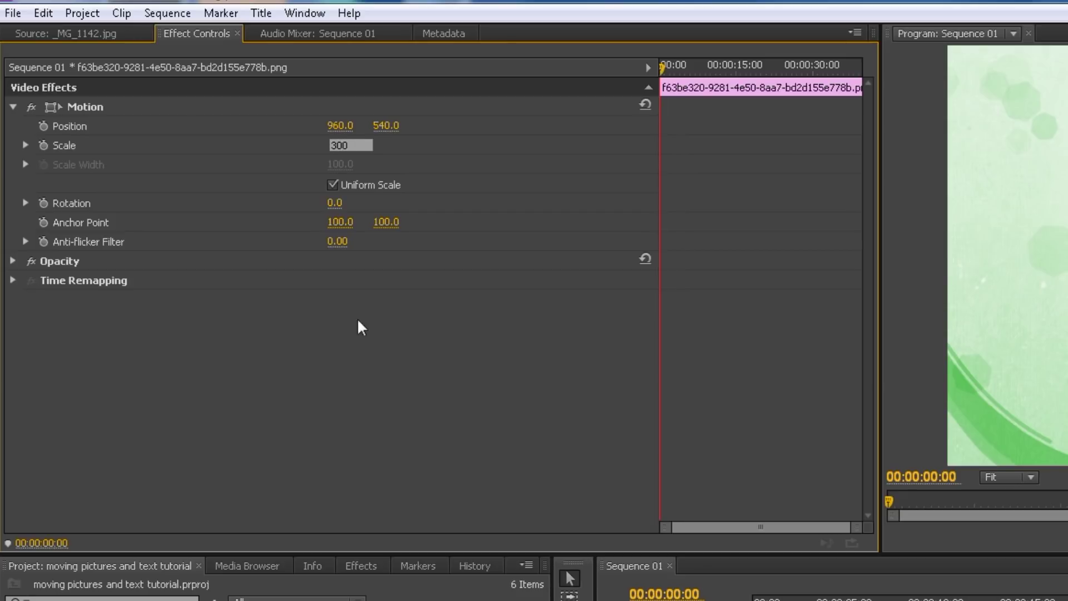
key("Return")
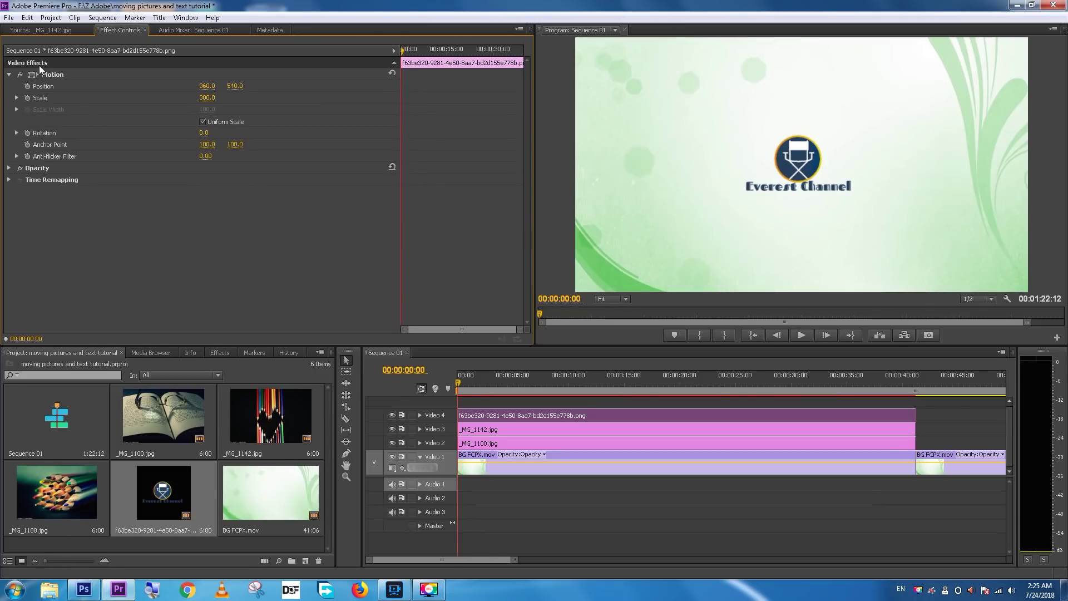
left_click(49, 75)
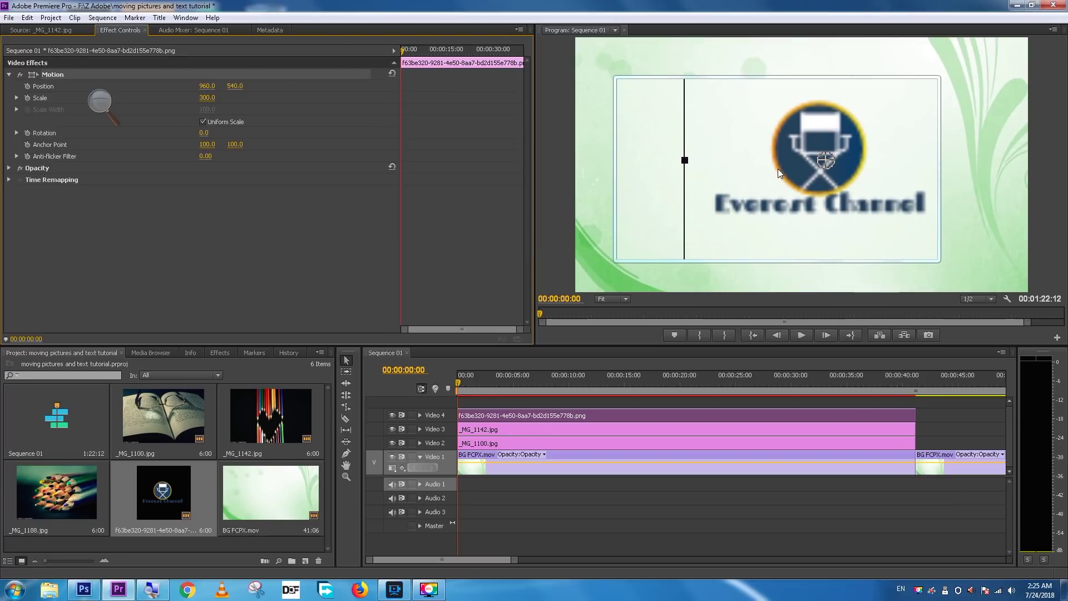
mouse_move(779, 166)
left_mouse_down()
mouse_move(617, 225)
mouse_move(620, 262)
left_mouse_up()
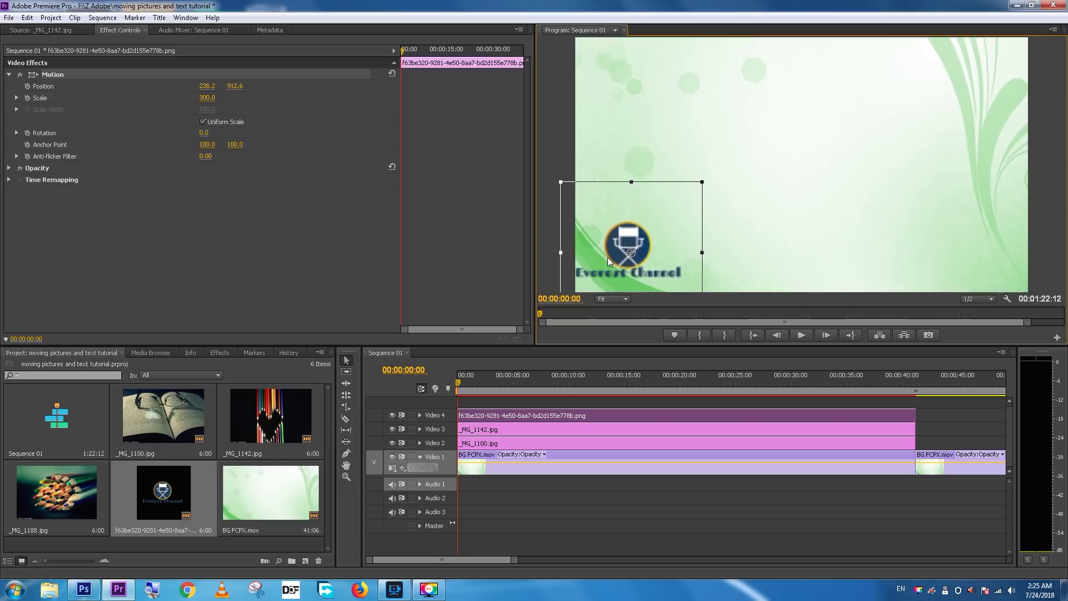
left_click_drag(620, 263, 620, 262)
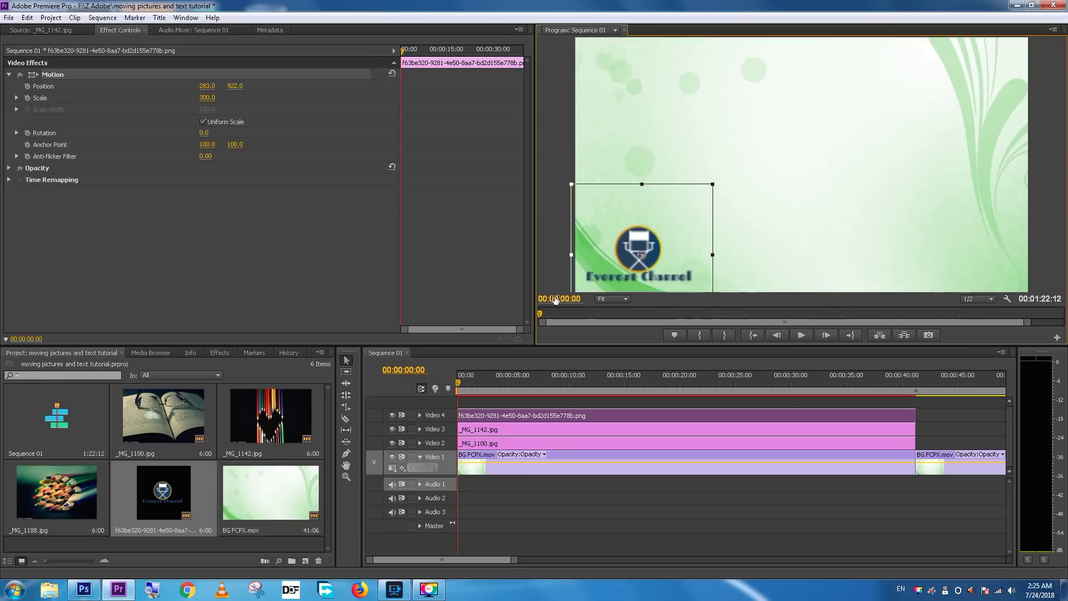
left_click(470, 389)
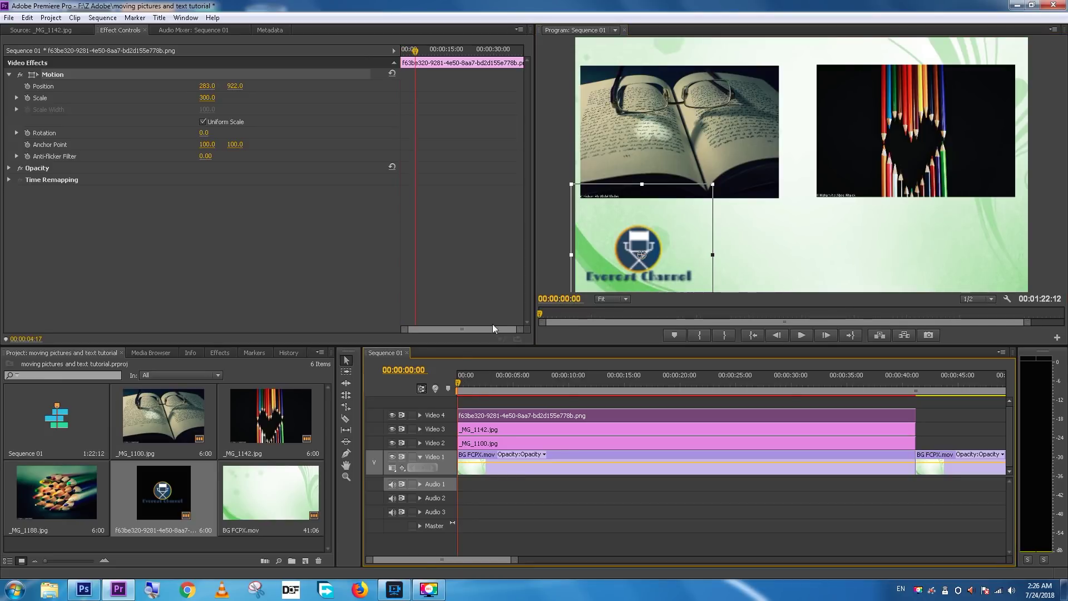
left_click(458, 385)
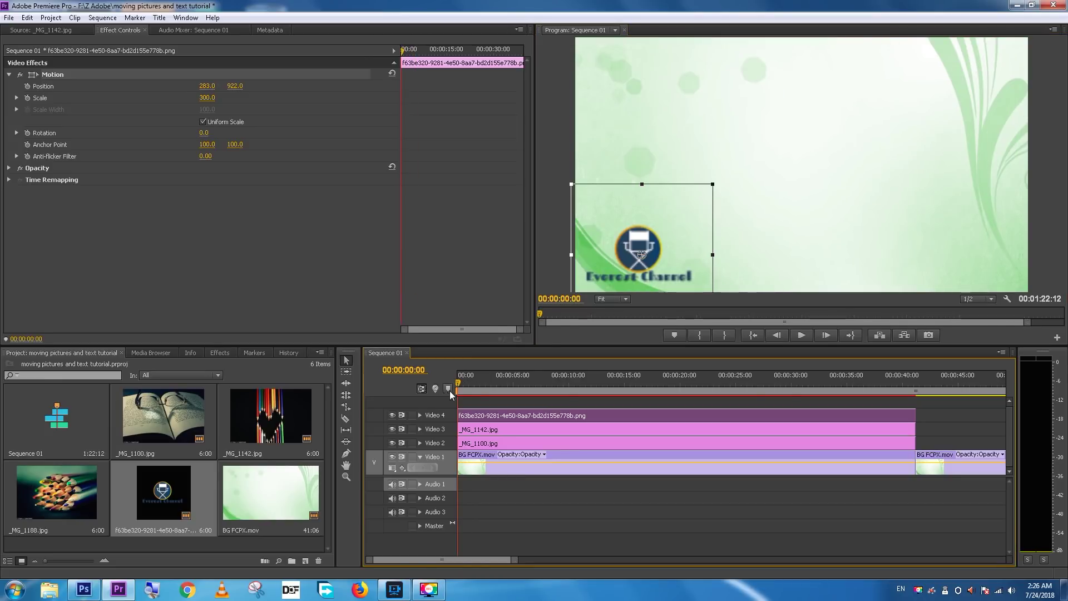
Keyframe the logo at lower left 283.0, 922.0 at start and lower right at 00:00:04:10
left_click(27, 86)
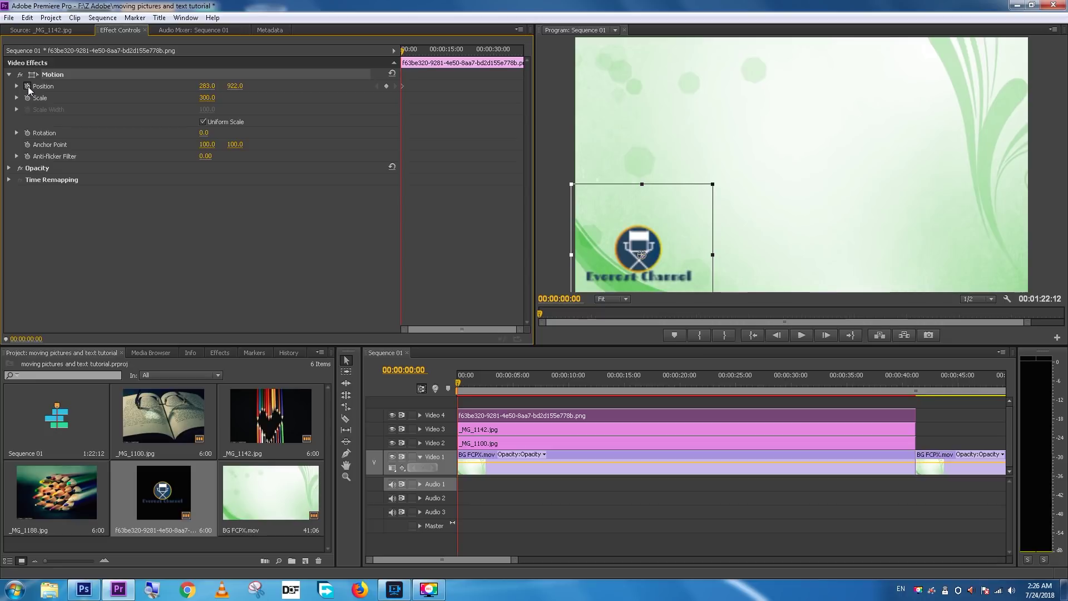
key("super+plus")
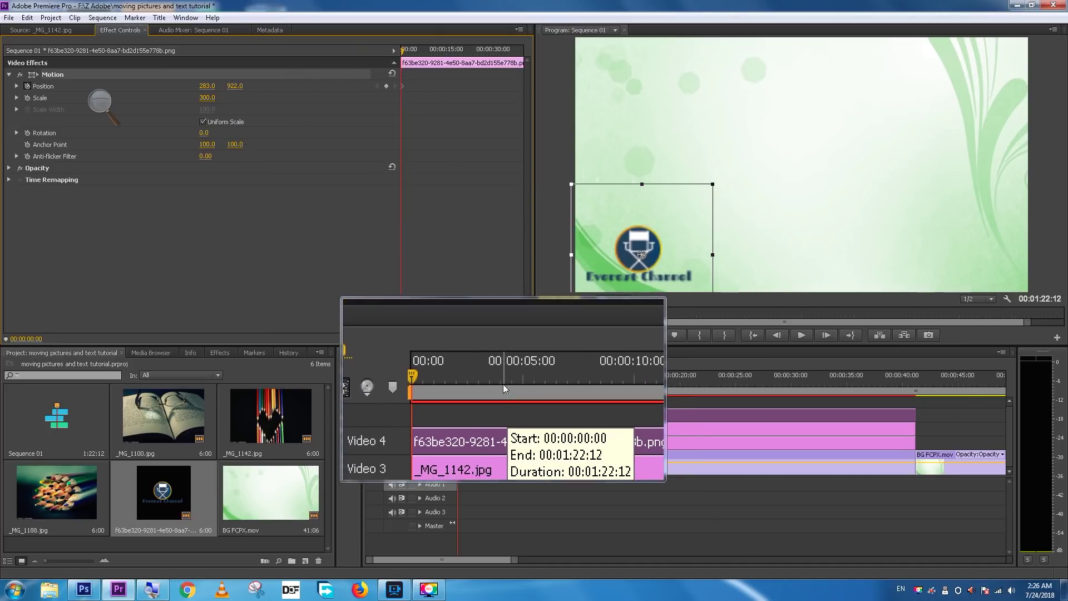
left_click(506, 384)
left_click(506, 383)
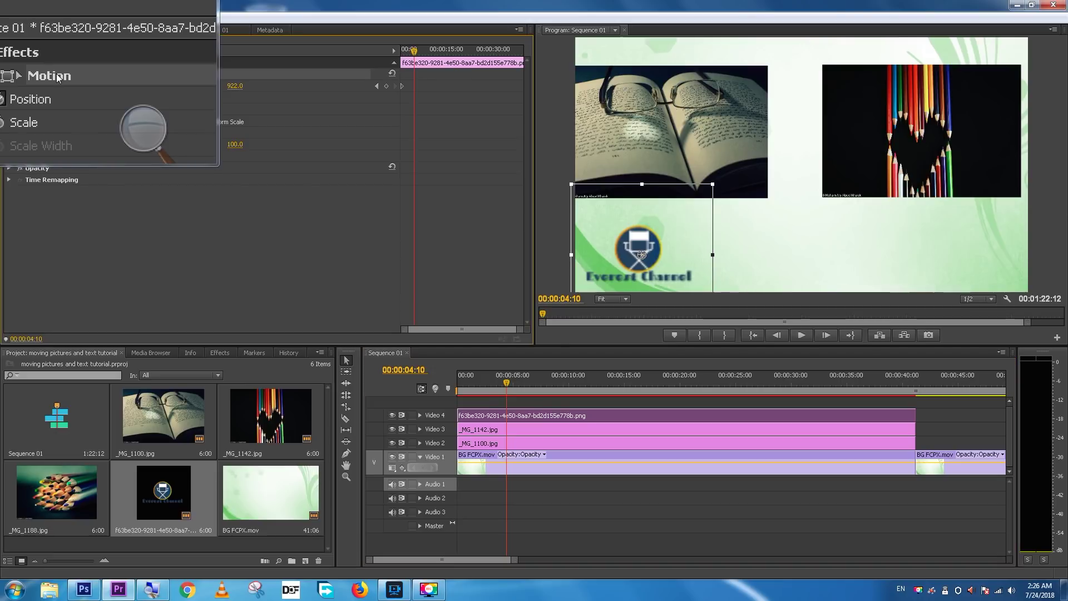
left_click_drag(639, 240, 946, 251)
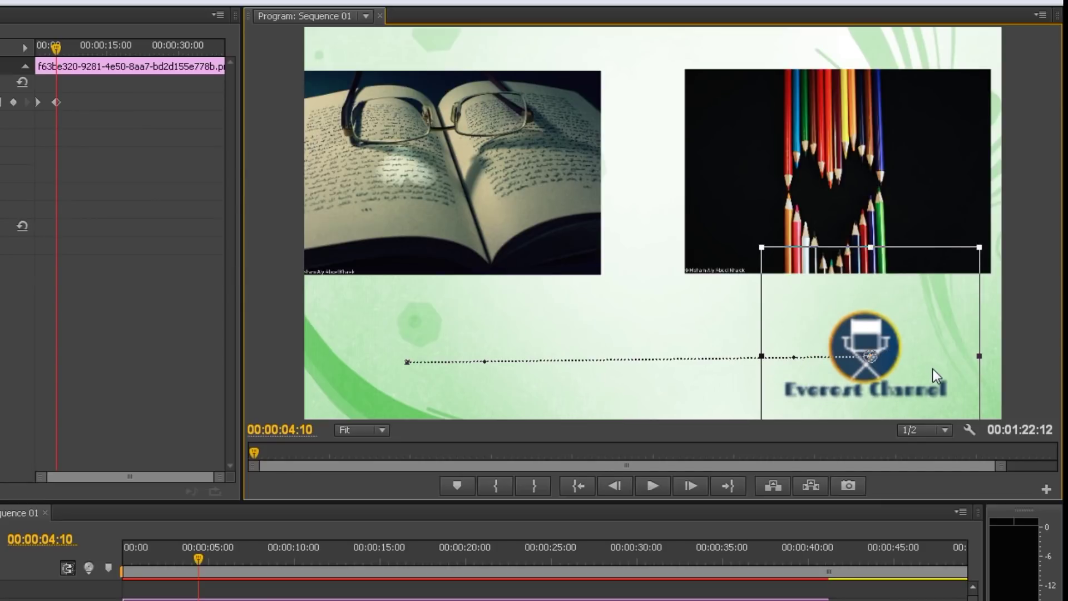
left_click_drag(933, 369, 936, 369)
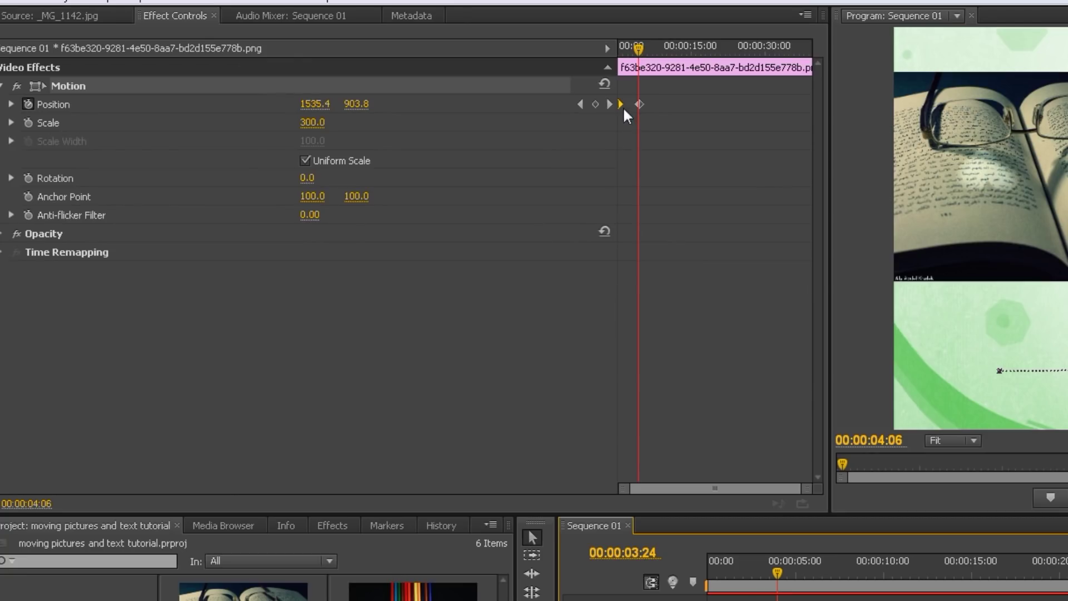
left_click(581, 106)
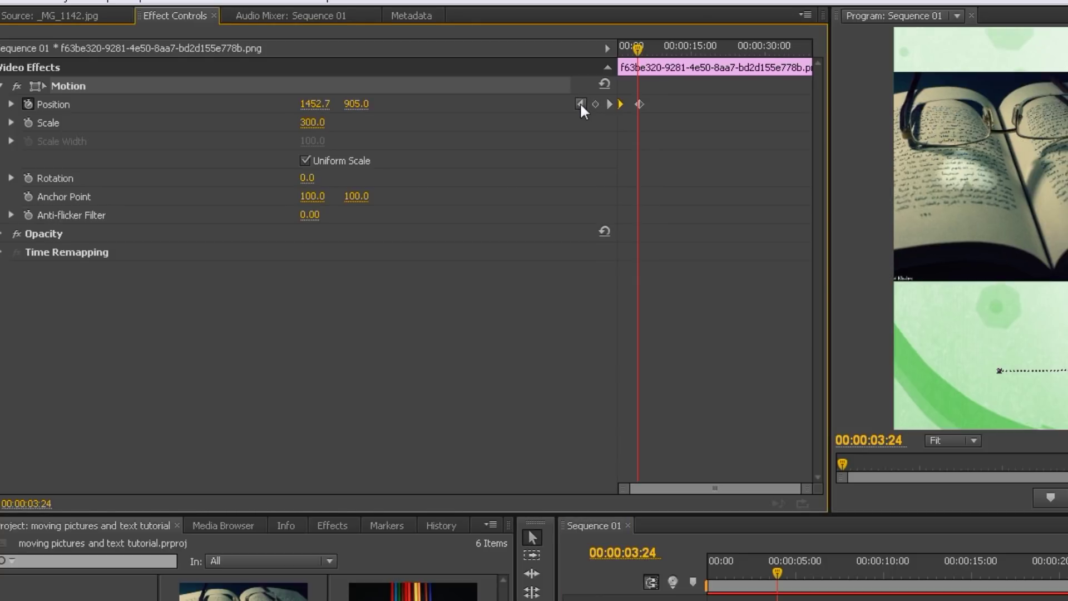
left_click(582, 106)
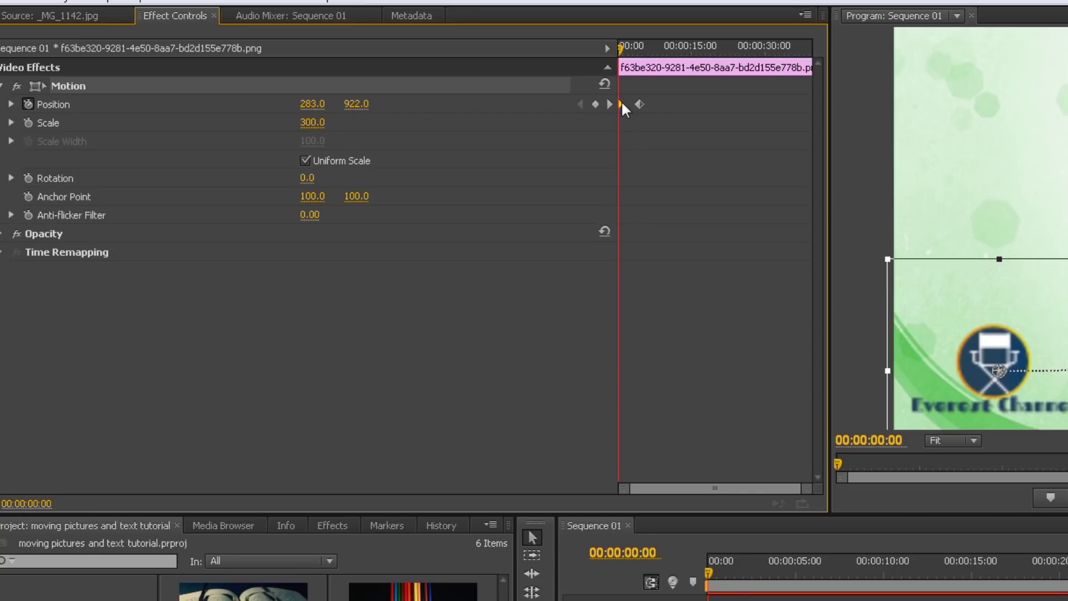
Set the logo's first Position keyframe to Ease Out and save the project
right_click(619, 103)
mouse_move(741, 258)
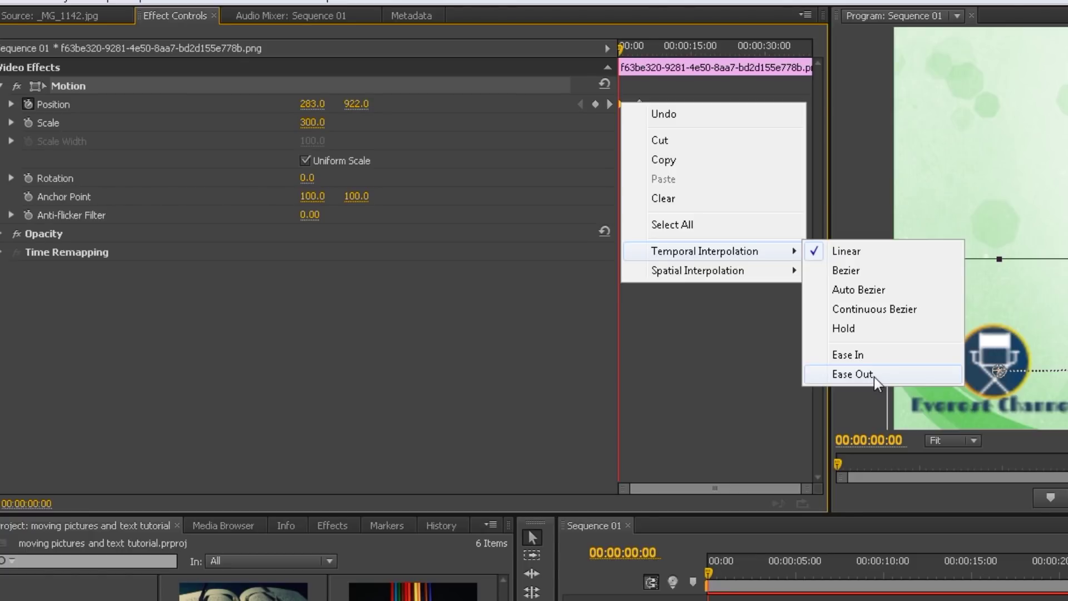
left_click(853, 374)
key("ctrl+s")
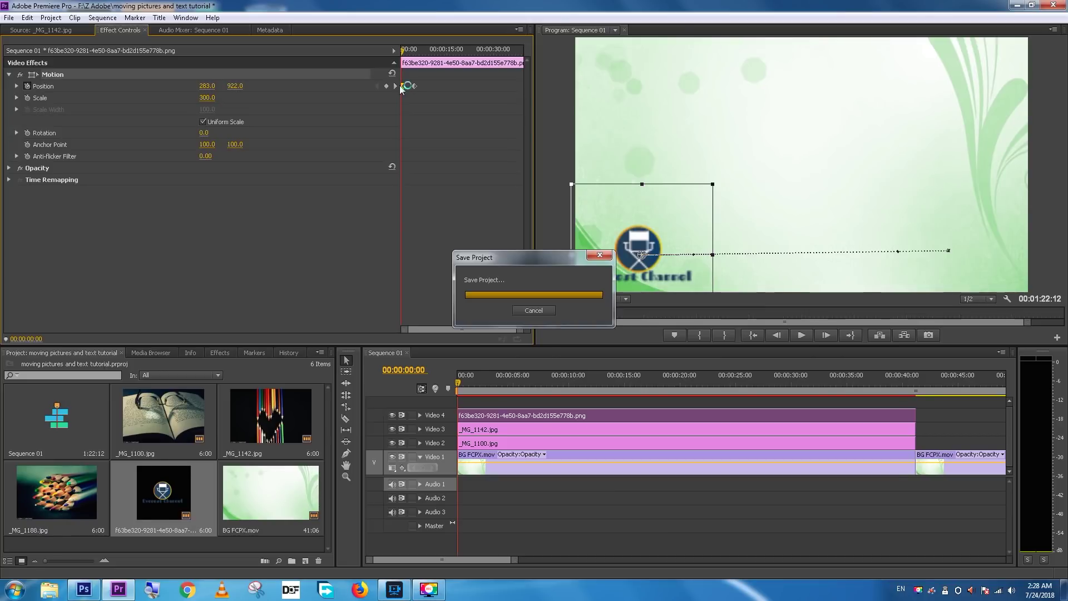
Set the logo's last Position keyframe to Ease In temporal interpolation
key("super+plus")
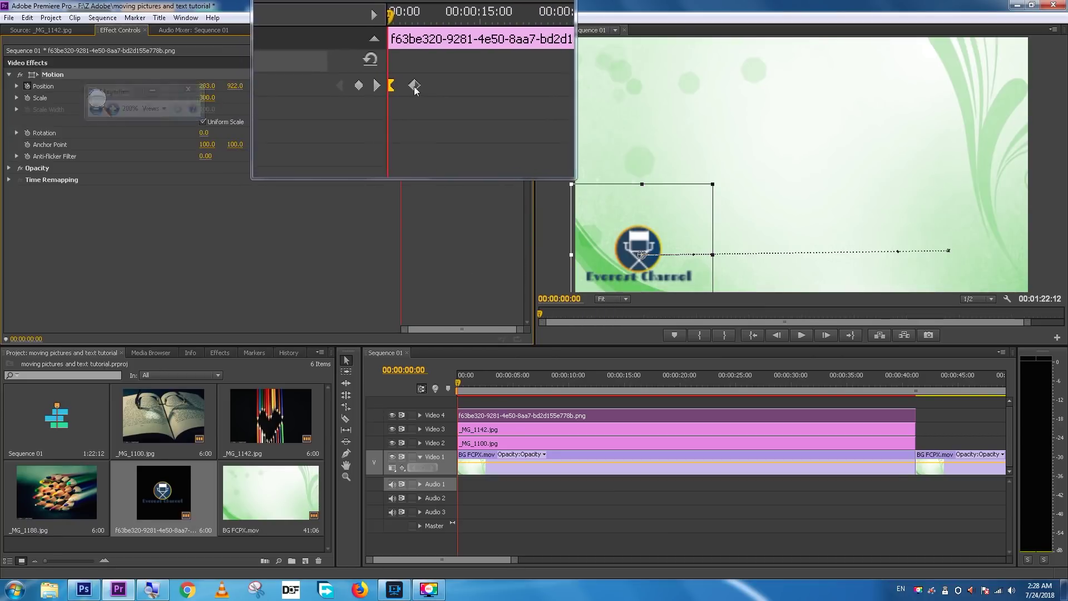
right_click(415, 91)
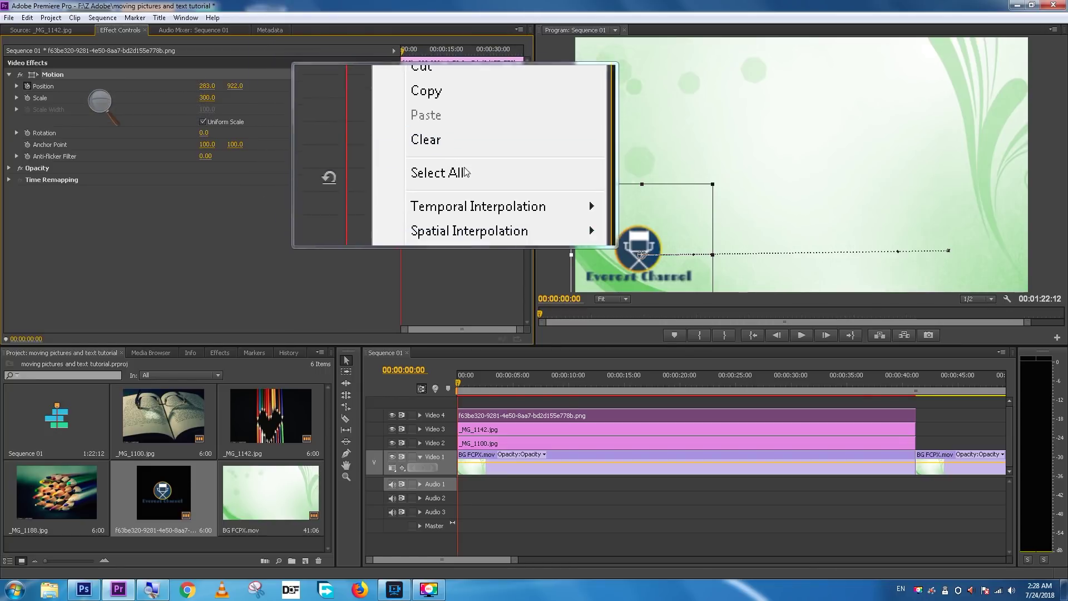
mouse_move(483, 187)
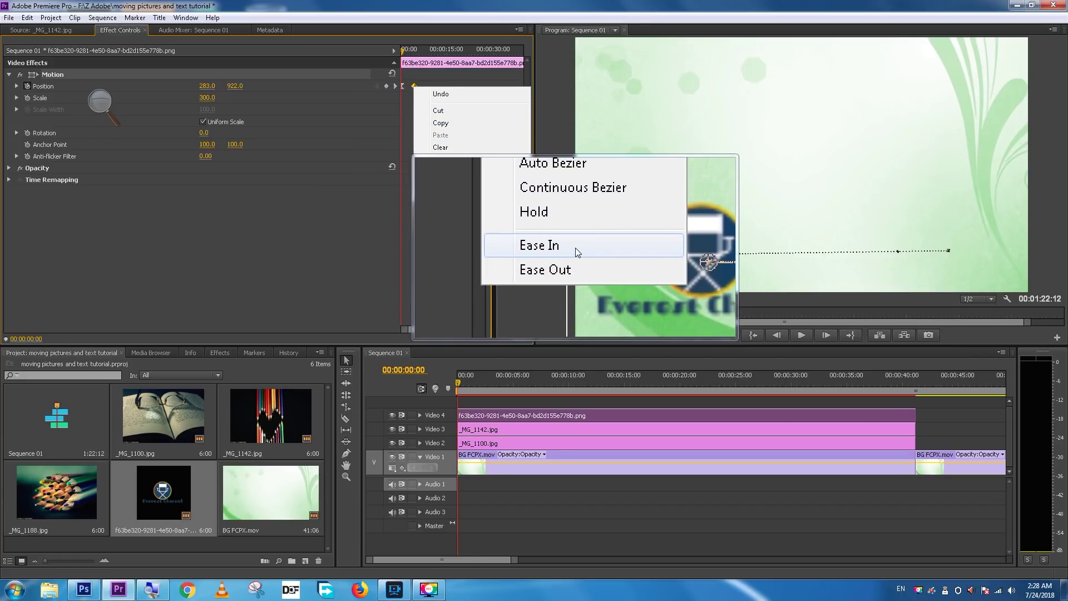
left_click(575, 248)
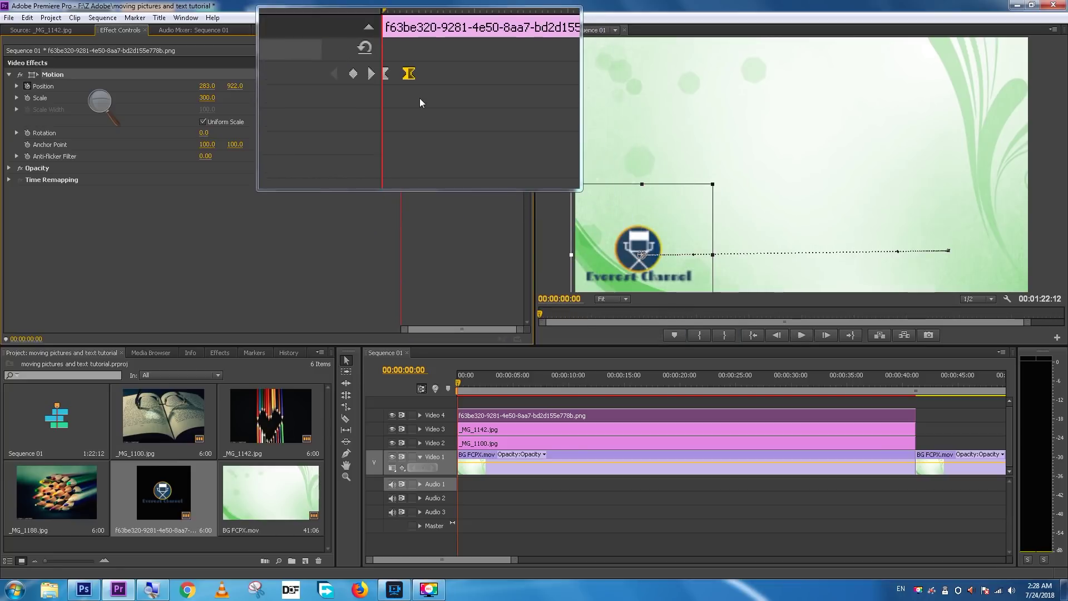
key("super+Escape")
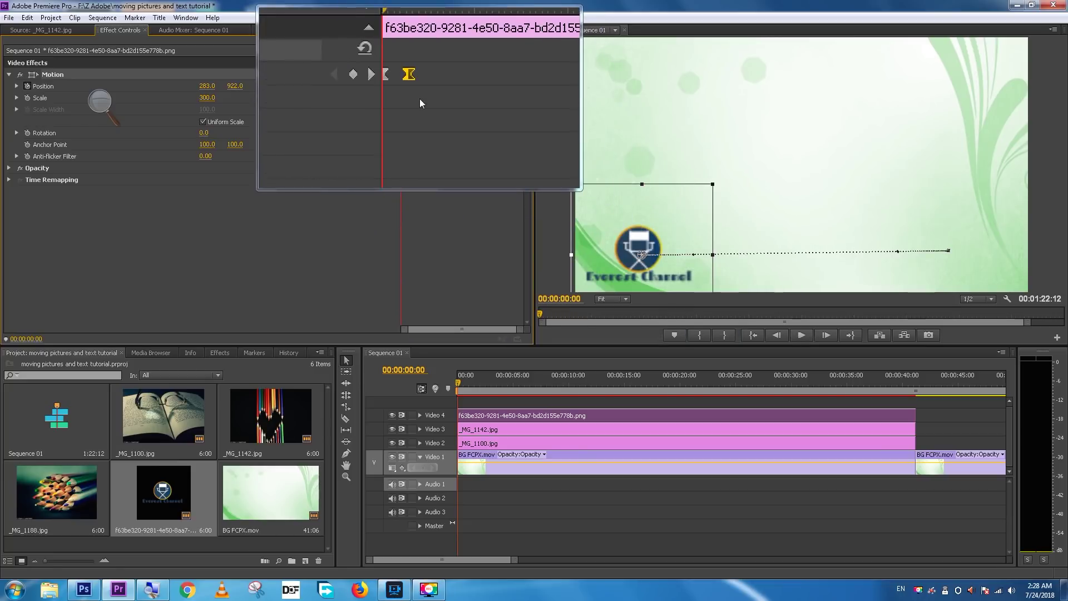
left_click(458, 384)
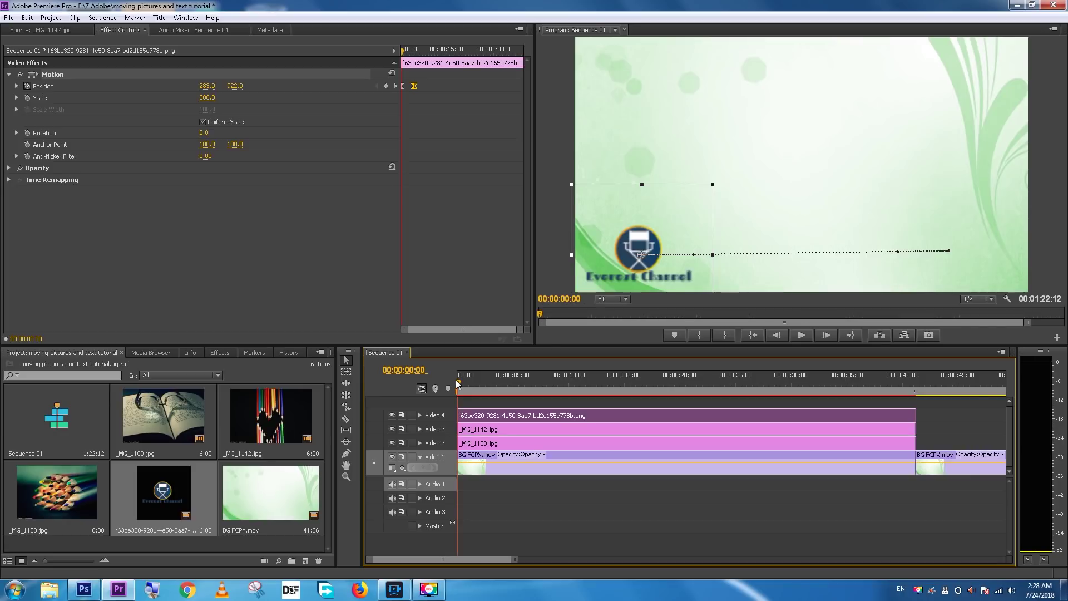
Play Sequence 01 to preview the logo gliding to the lower right beside the photos
key("space")
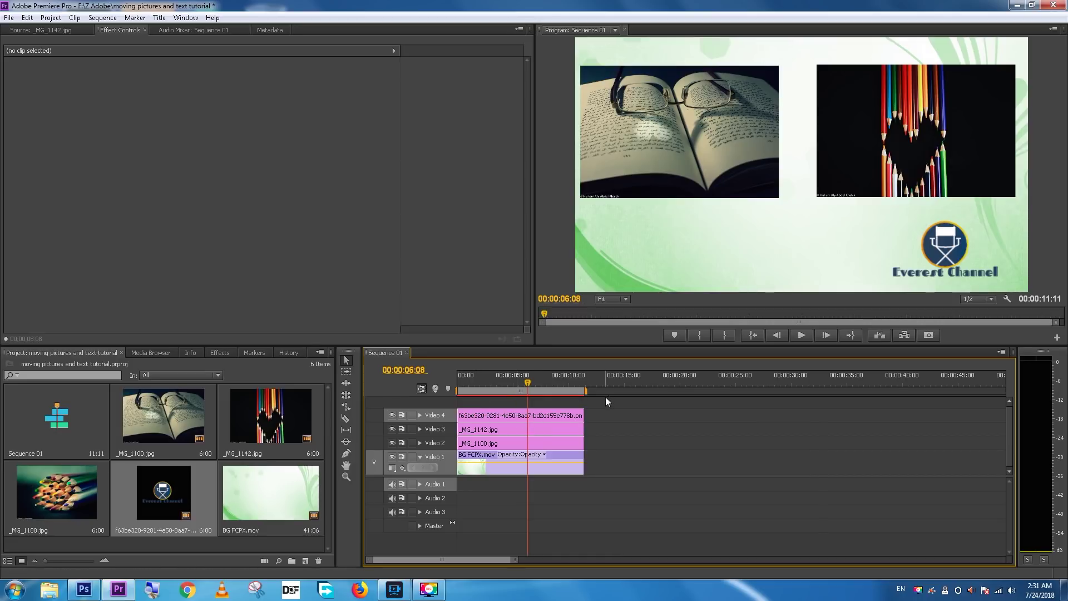
Replace the book, pencil-heart and logo clips with _MG_1188.jpg on Video 2, stretched to the sequence end
left_click_drag(606, 398, 552, 445)
key("Delete")
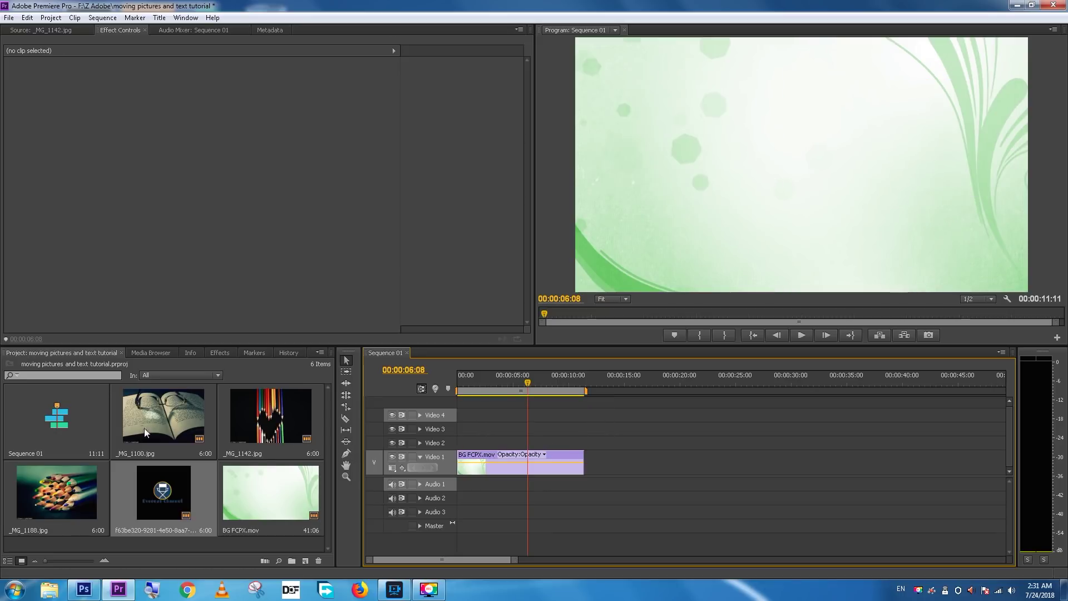
left_click_drag(38, 496, 454, 443)
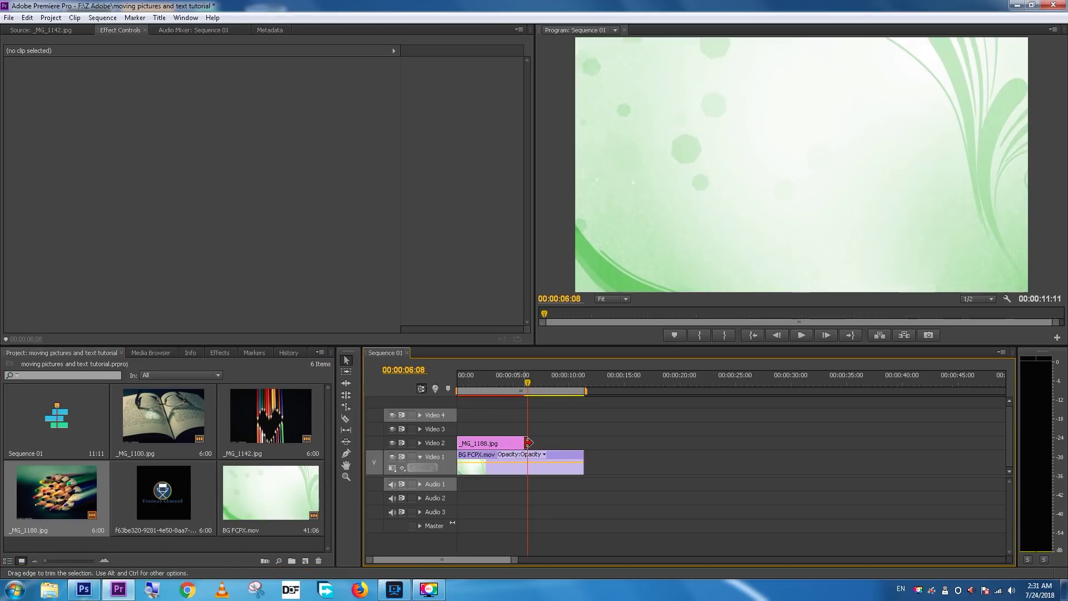
left_click_drag(519, 442, 582, 443)
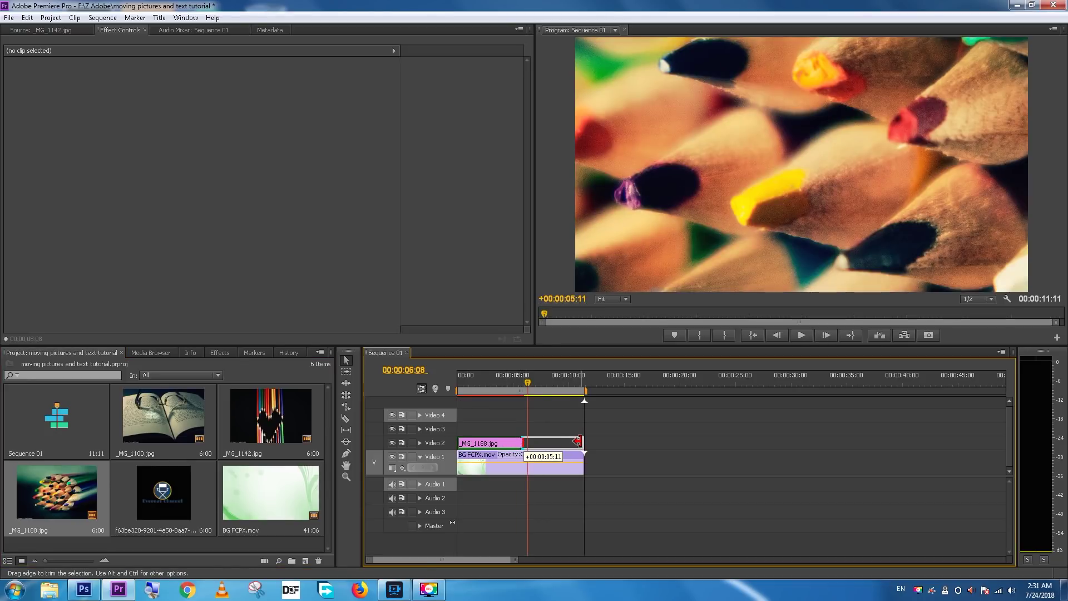
Set the _MG_1188.jpg clip's Motion Scale to 15 in Effect Controls
left_click(509, 442)
left_click(9, 75)
left_click(210, 98)
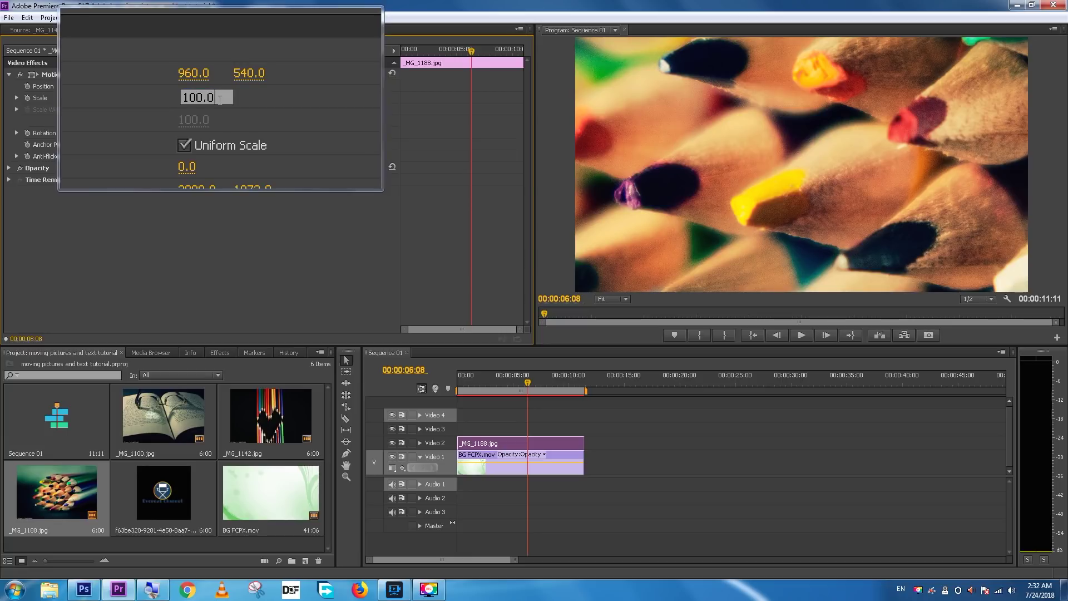
type("1")
type("5")
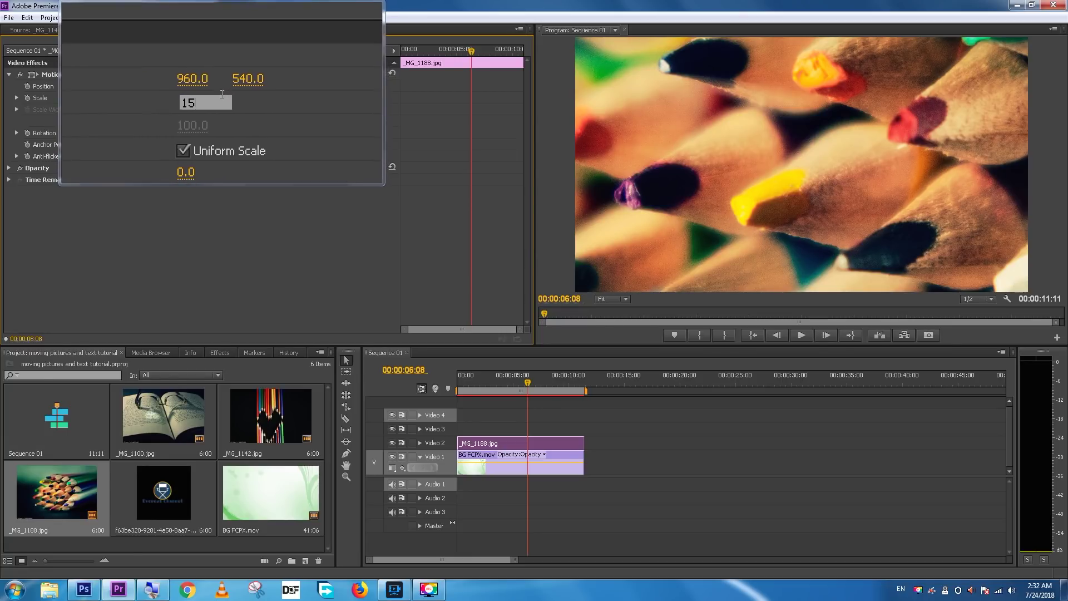
key("Return")
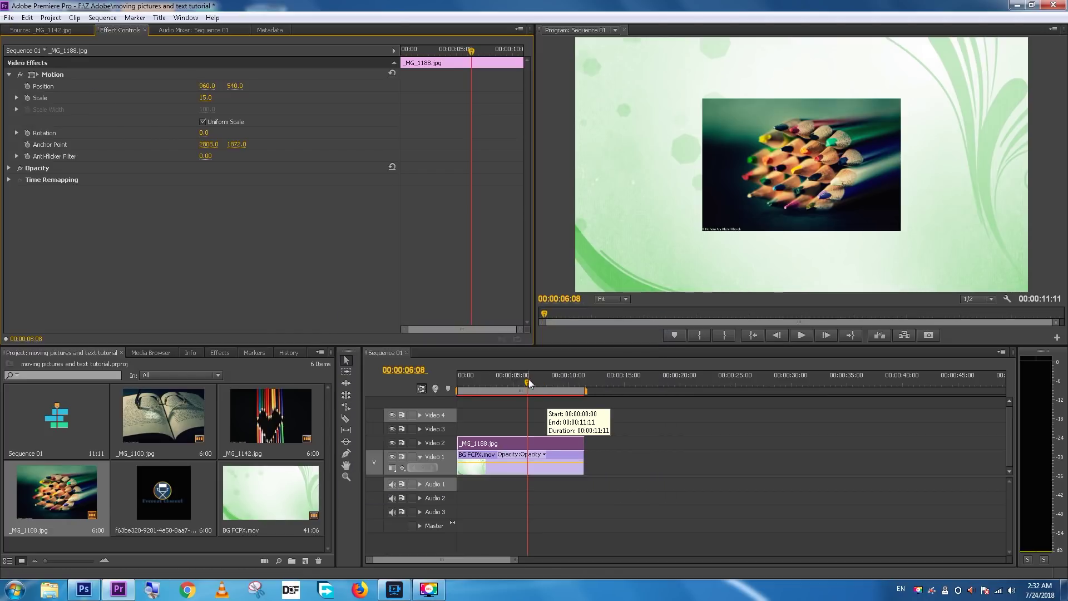
Add Position and Scale keyframes at 00:00:00:00, then move the playhead to 00:00:03:15
left_click_drag(528, 383, 460, 386)
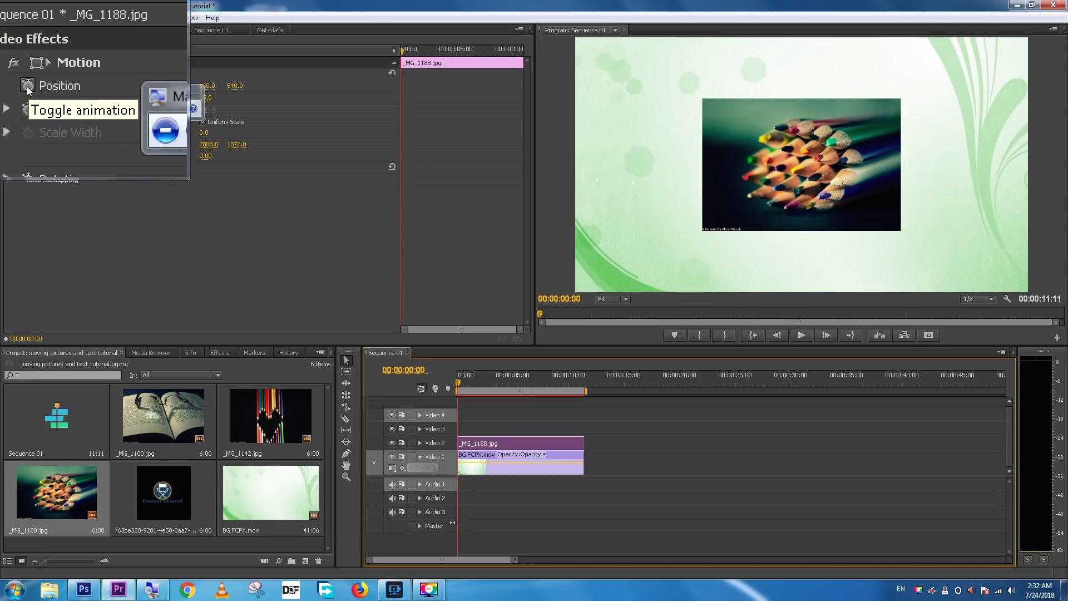
left_click(28, 86)
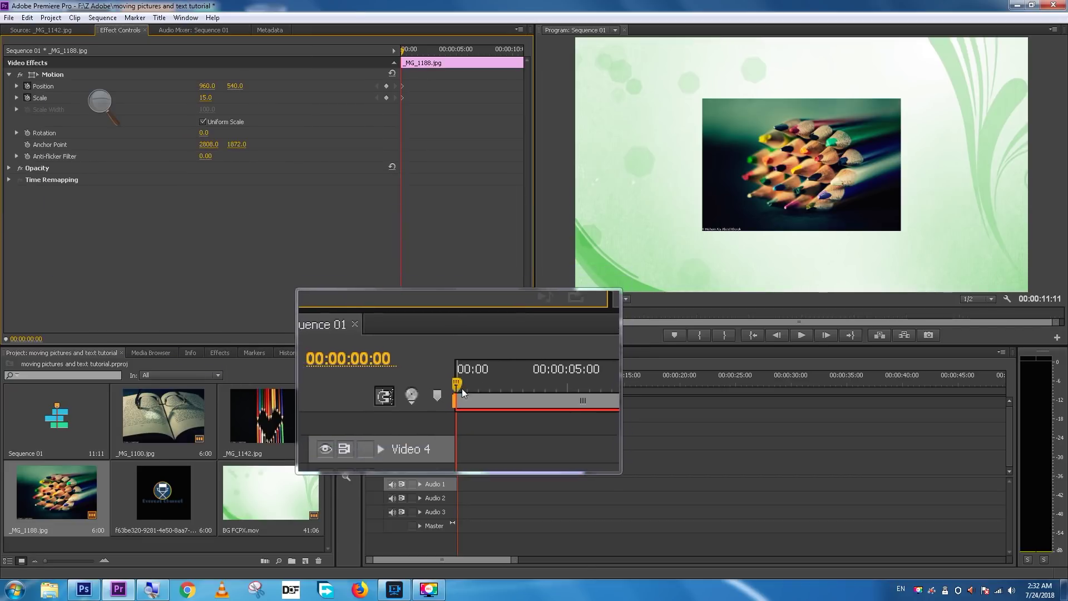
left_click_drag(468, 391, 500, 384)
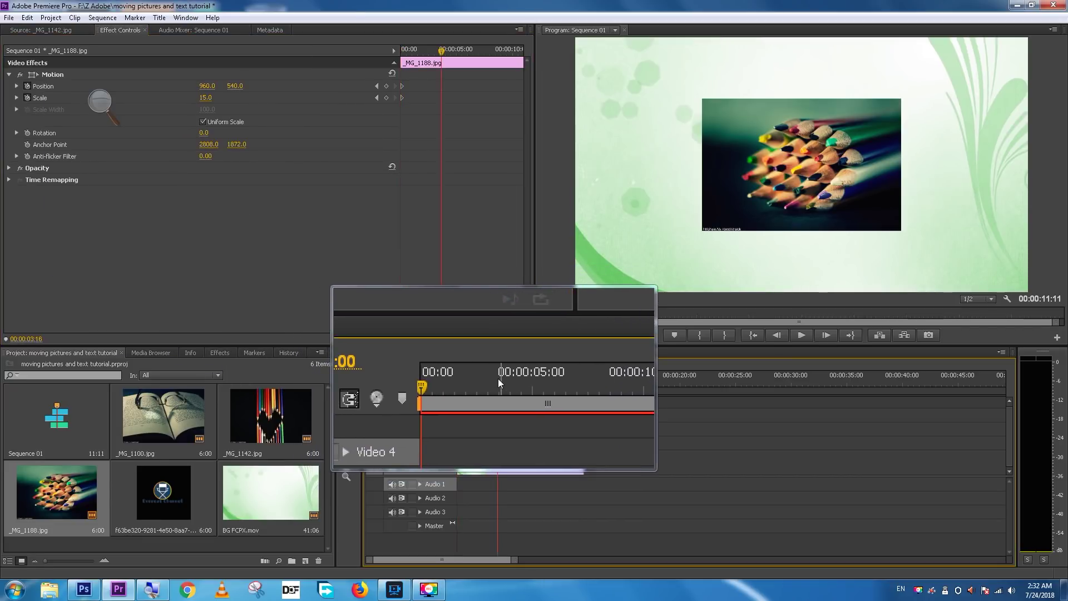
left_click_drag(500, 384, 499, 384)
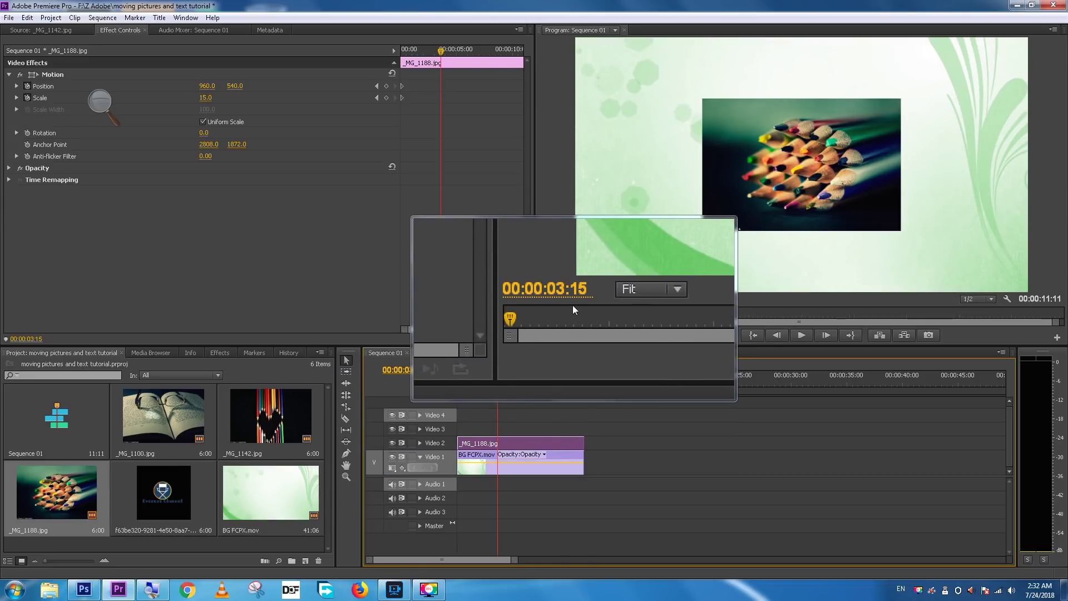
key("super+Escape")
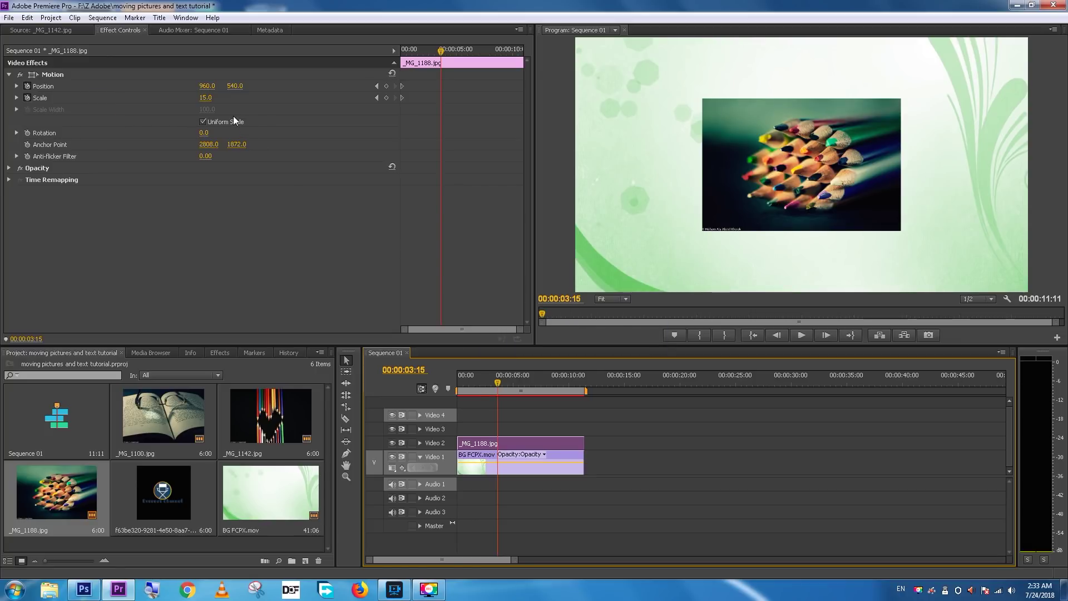
Set the photo's scale to 25 at 00:00:03:15
left_click(207, 100)
type("30")
key("Return")
key("super+plus")
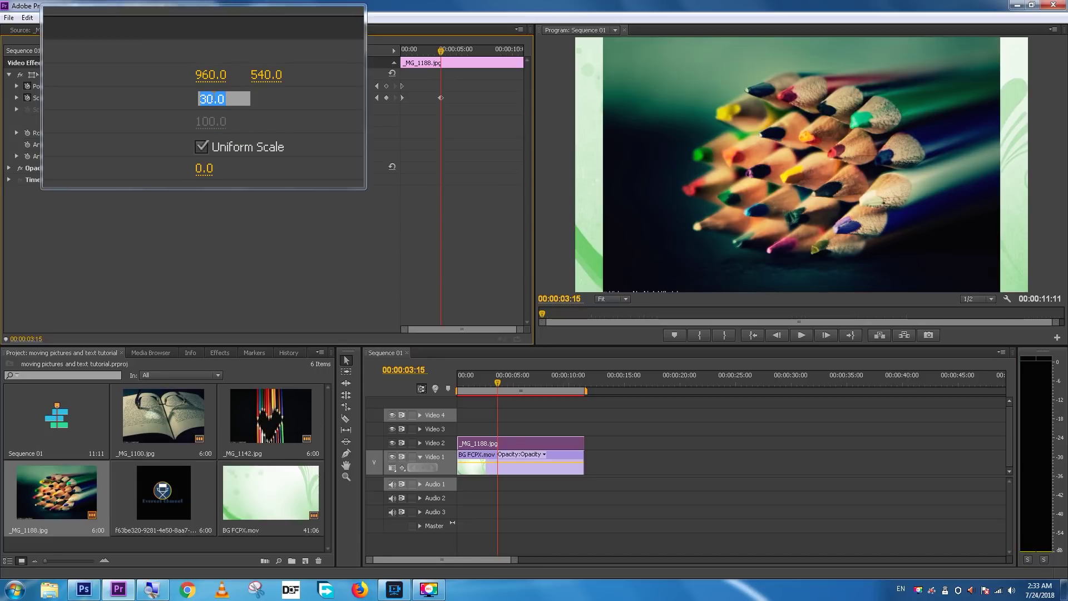
type("25")
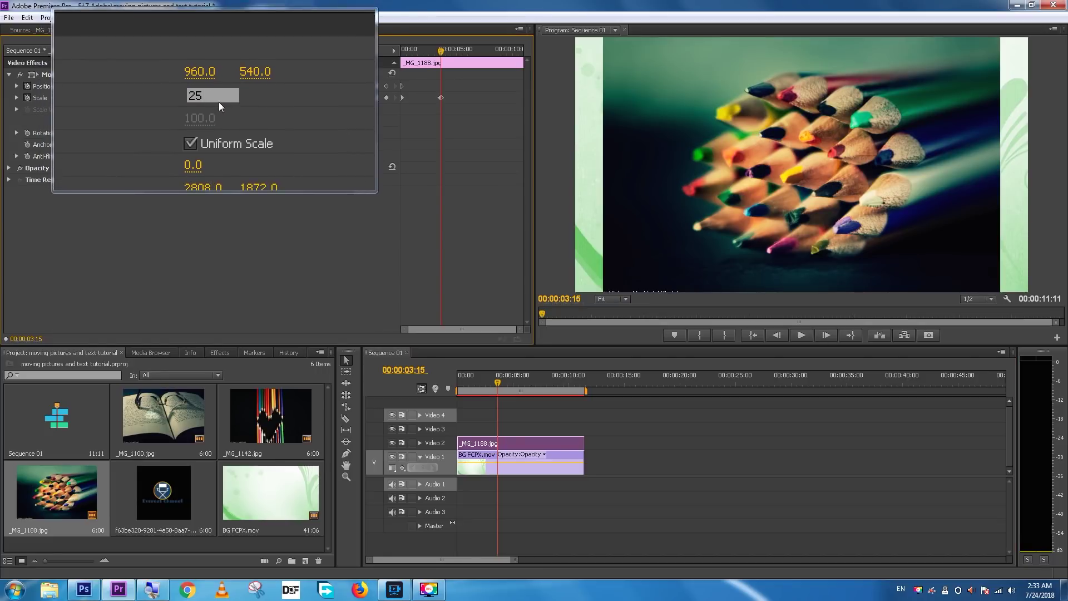
key("Return")
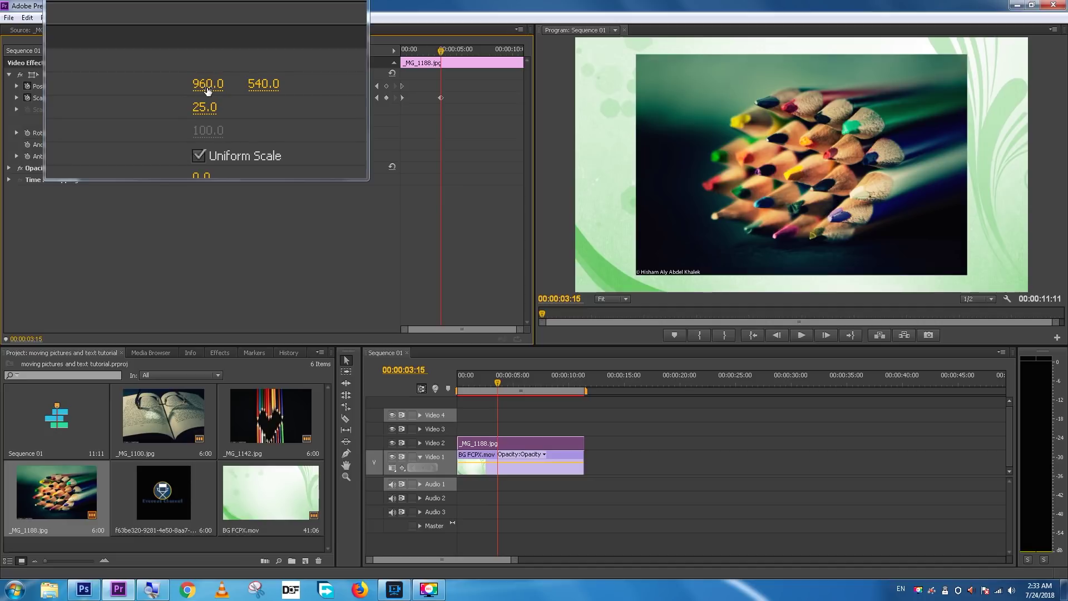
Move the photo to position 726, 466 and return the playhead to the sequence start
left_click_drag(207, 91, 83, 89)
left_click_drag(235, 87, 239, 87)
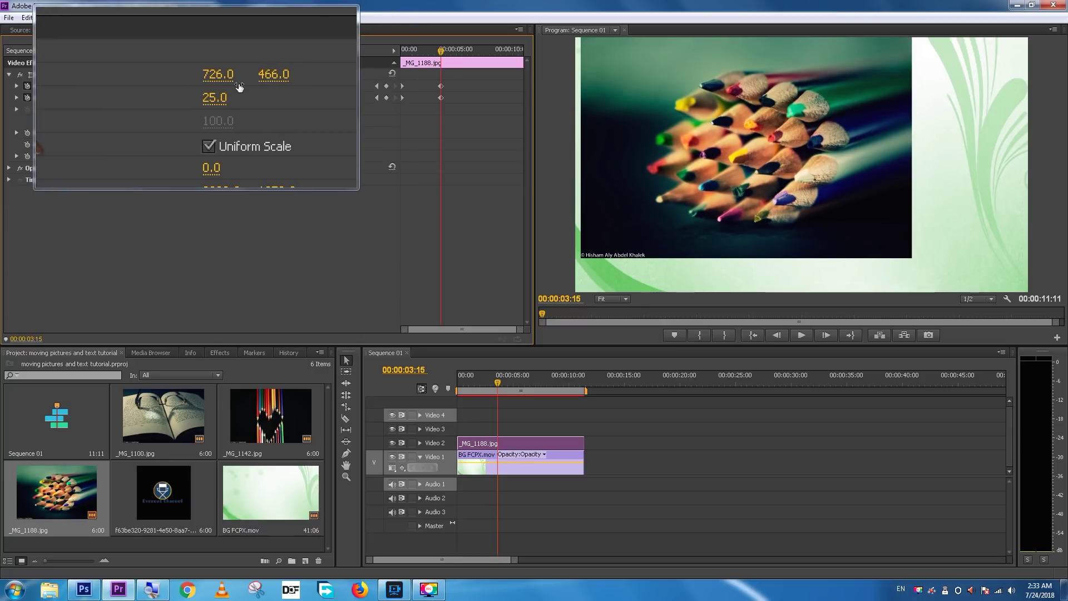
key("super+Escape")
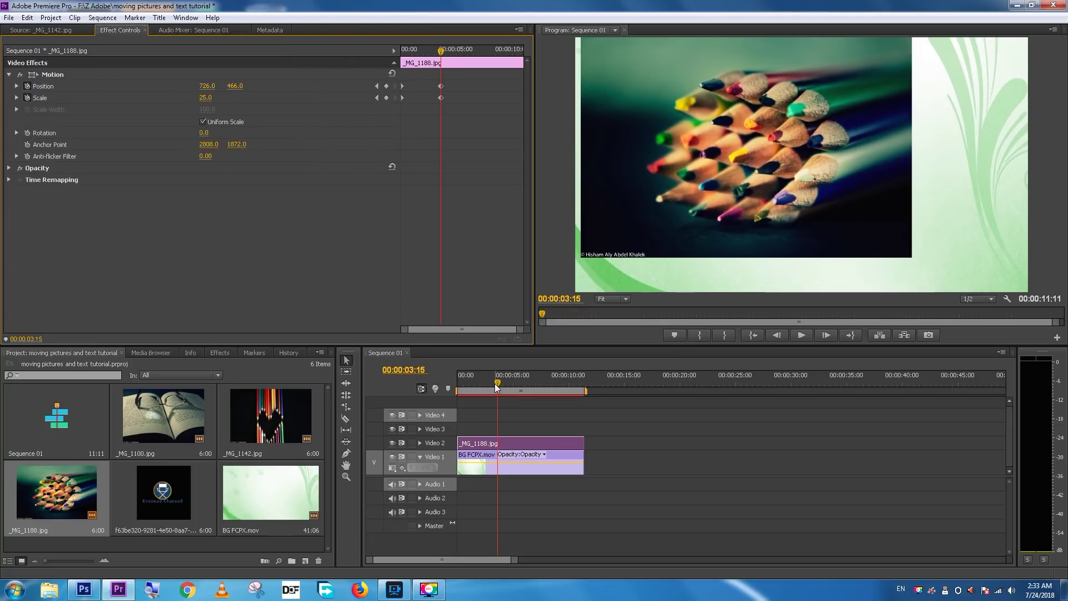
left_click_drag(494, 383, 446, 386)
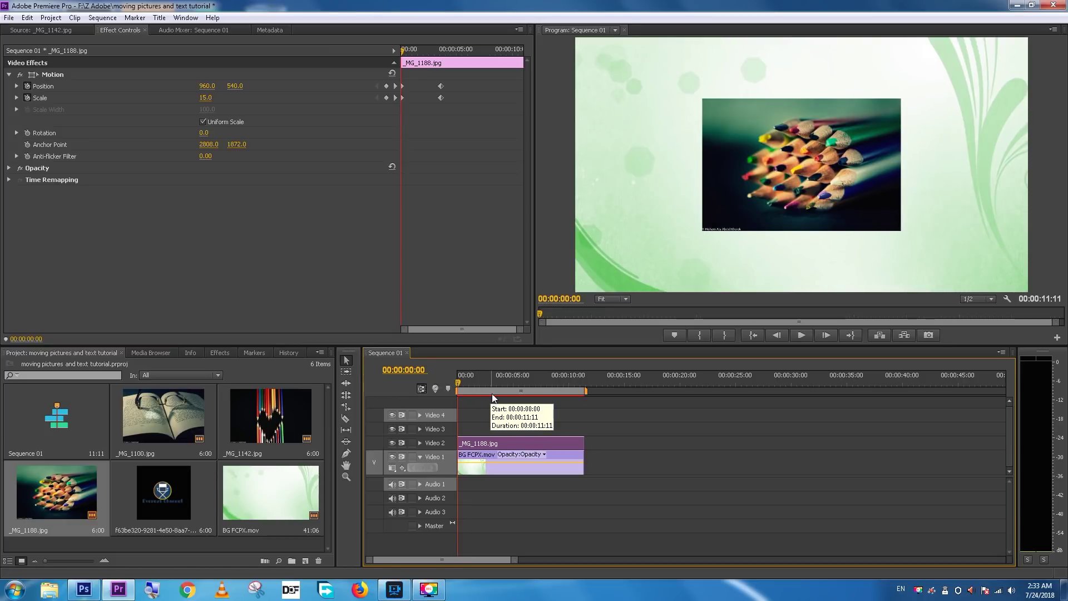
Preview the animation, then lower Position Y from 466 to 535 at the 00:00:03:15 keyframe
key("space")
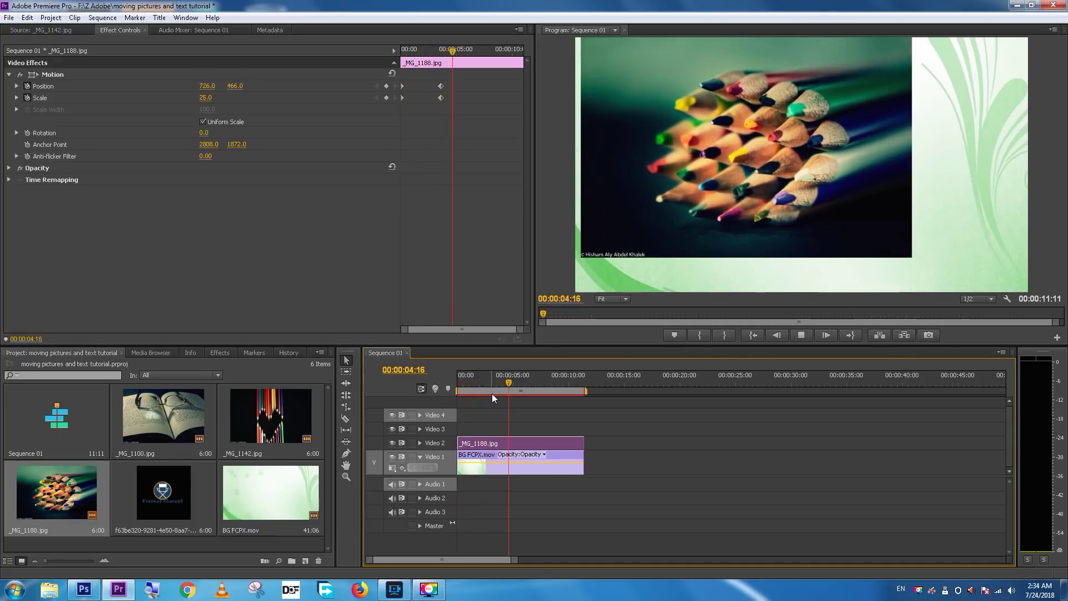
key("space")
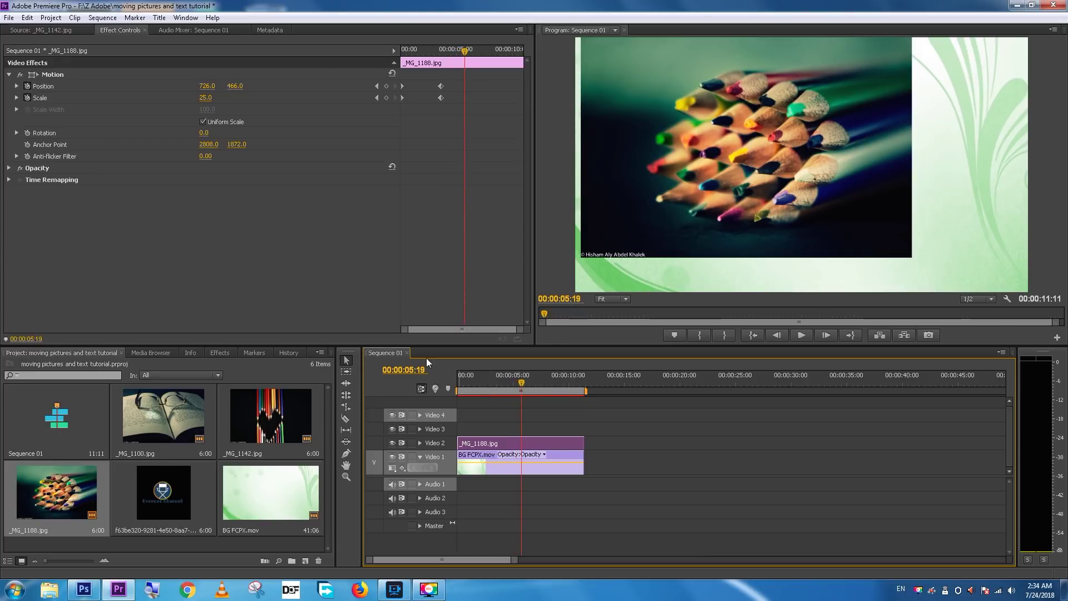
left_click(377, 86)
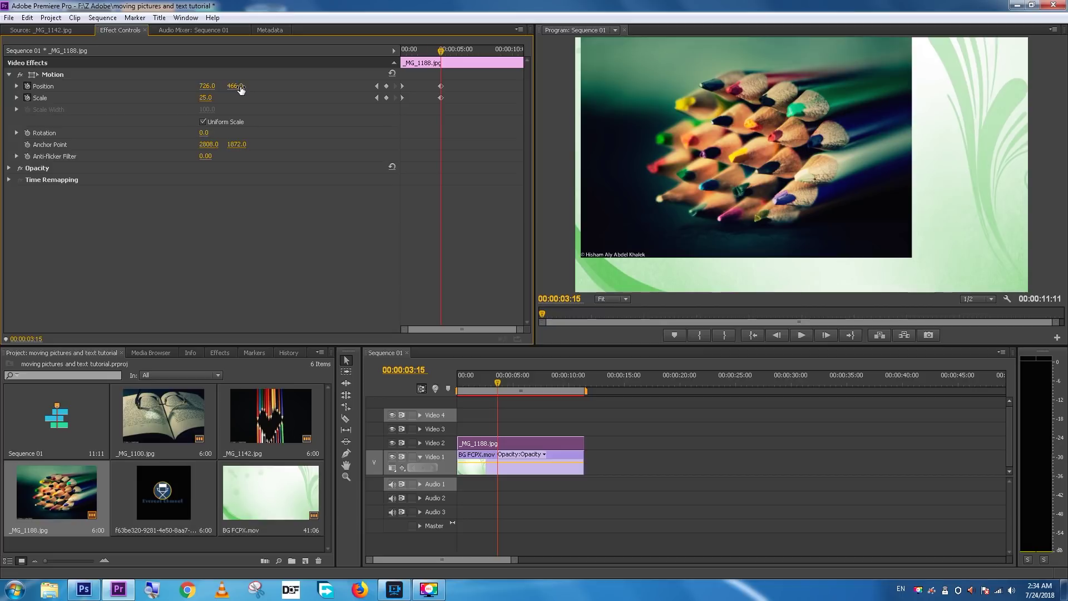
key("super+plus")
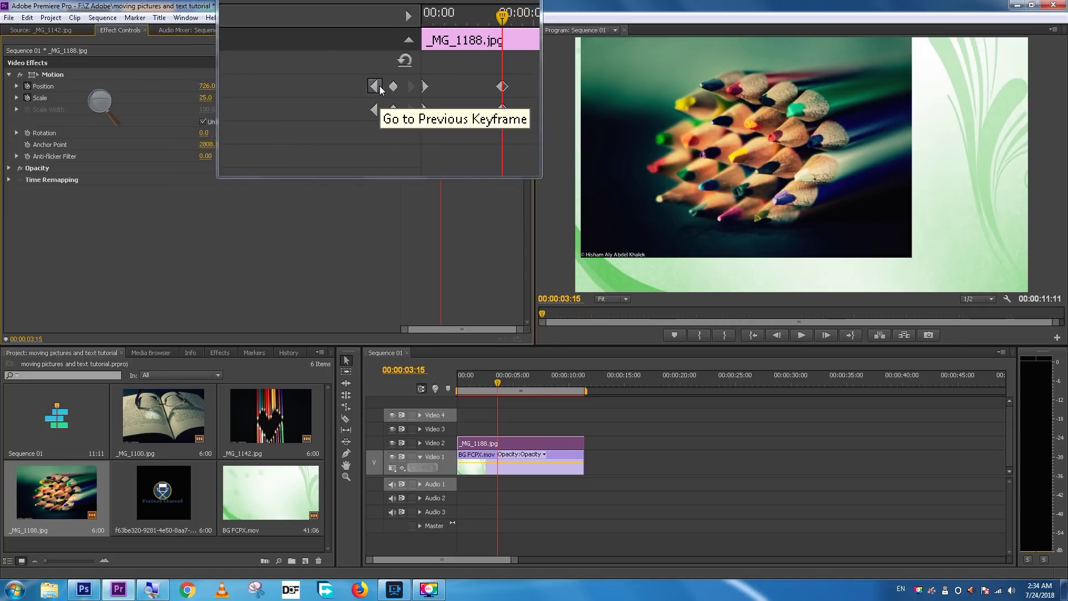
left_click(381, 88)
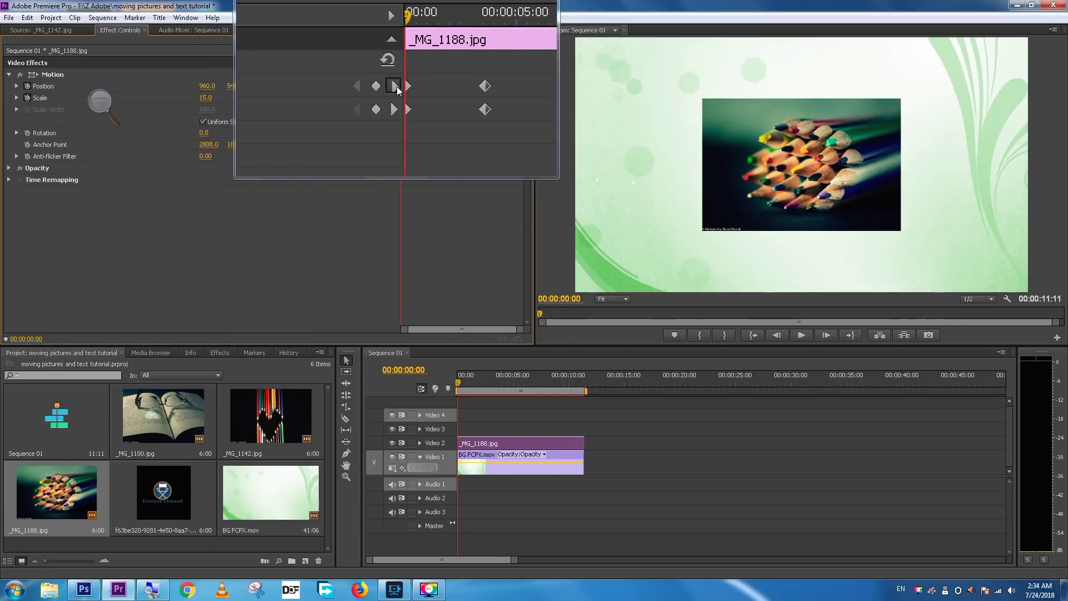
left_click(396, 87)
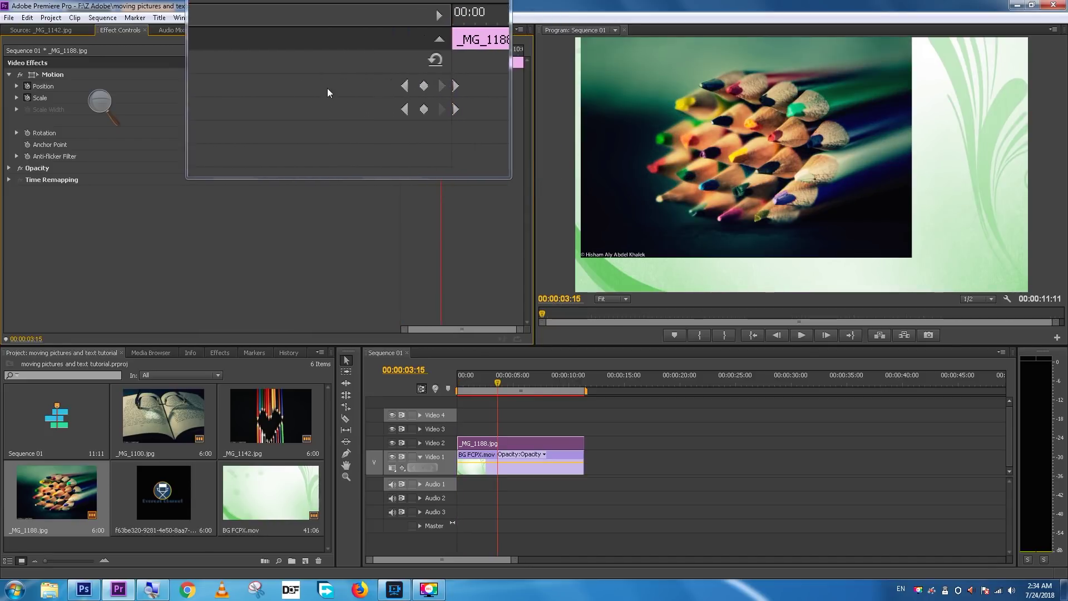
left_click_drag(233, 89, 246, 89)
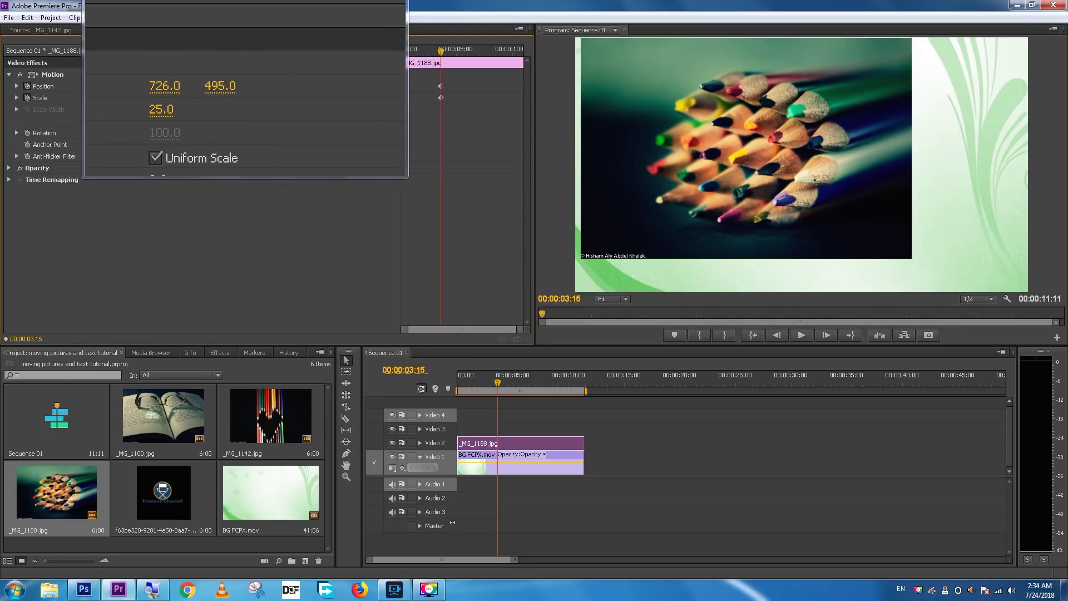
left_click_drag(245, 89, 259, 89)
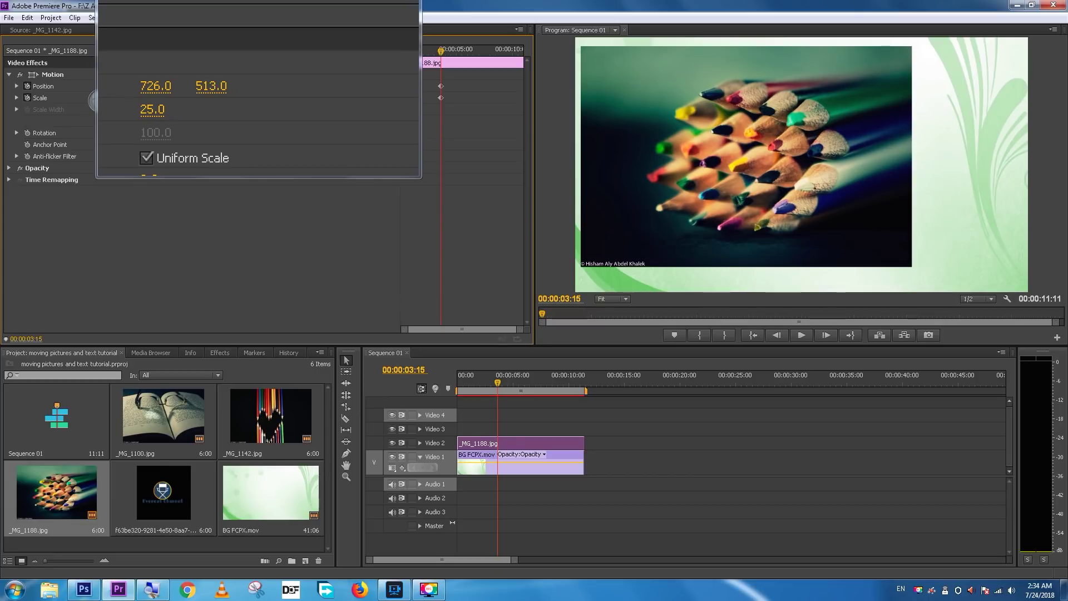
left_click_drag(238, 86, 240, 87)
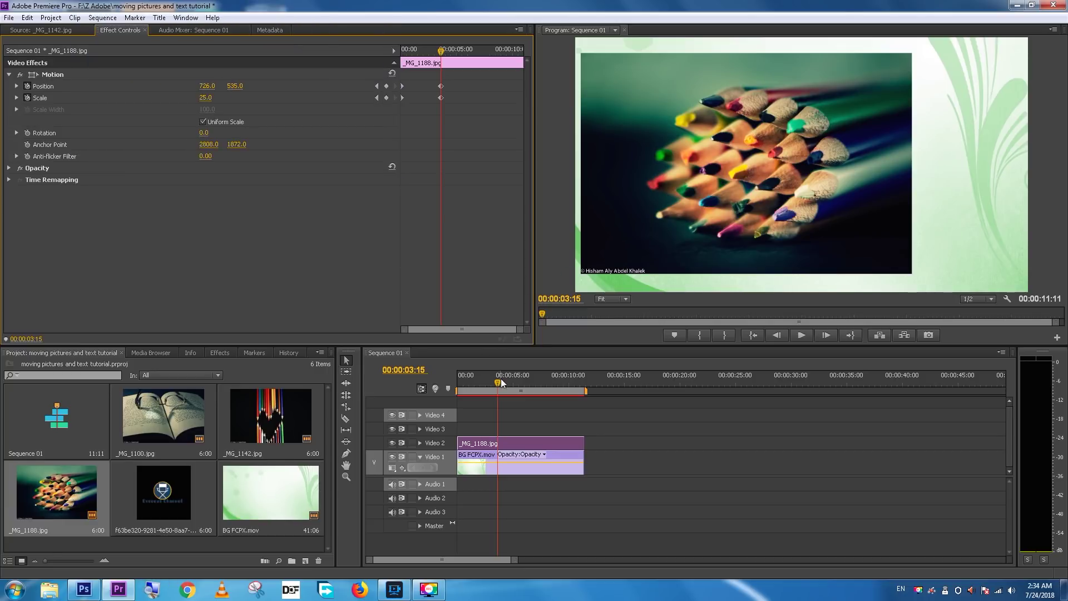
Replay the adjusted animation from the start and select the first Position and Scale keyframes
left_click_drag(497, 380, 443, 390)
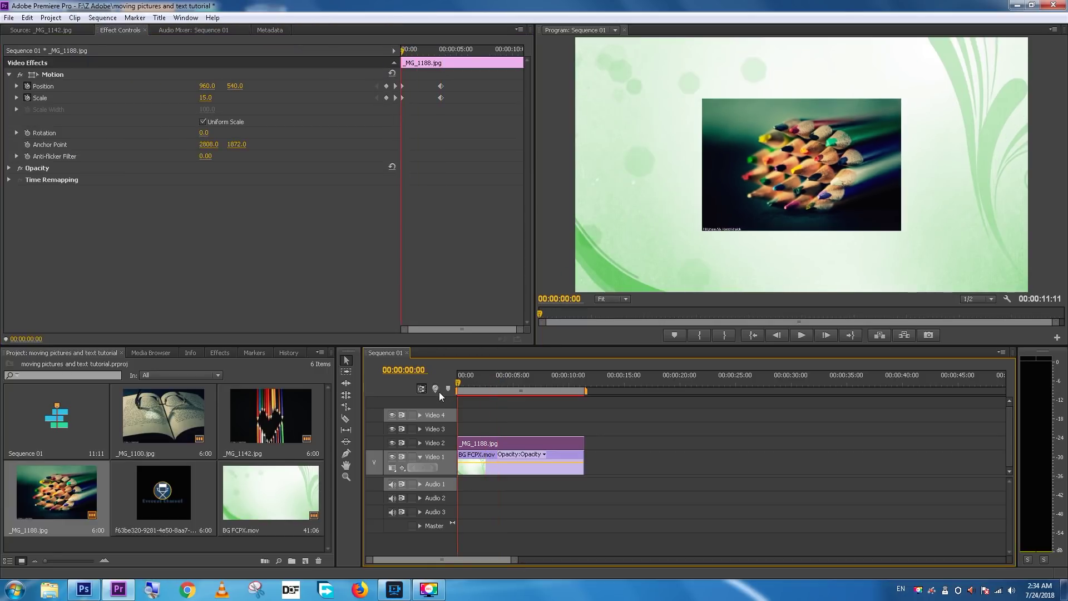
key("space")
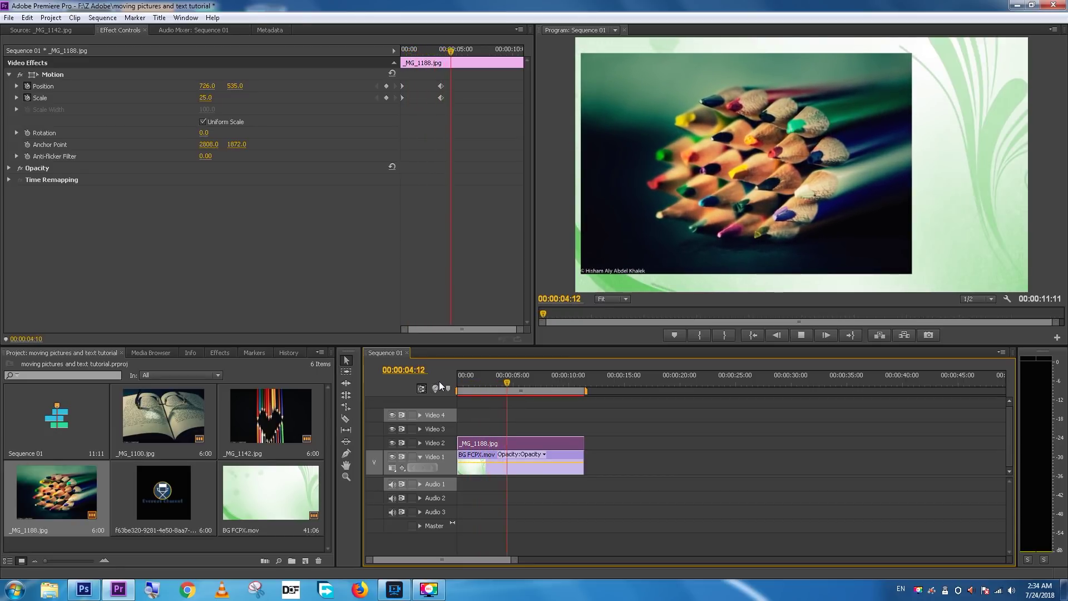
key("space")
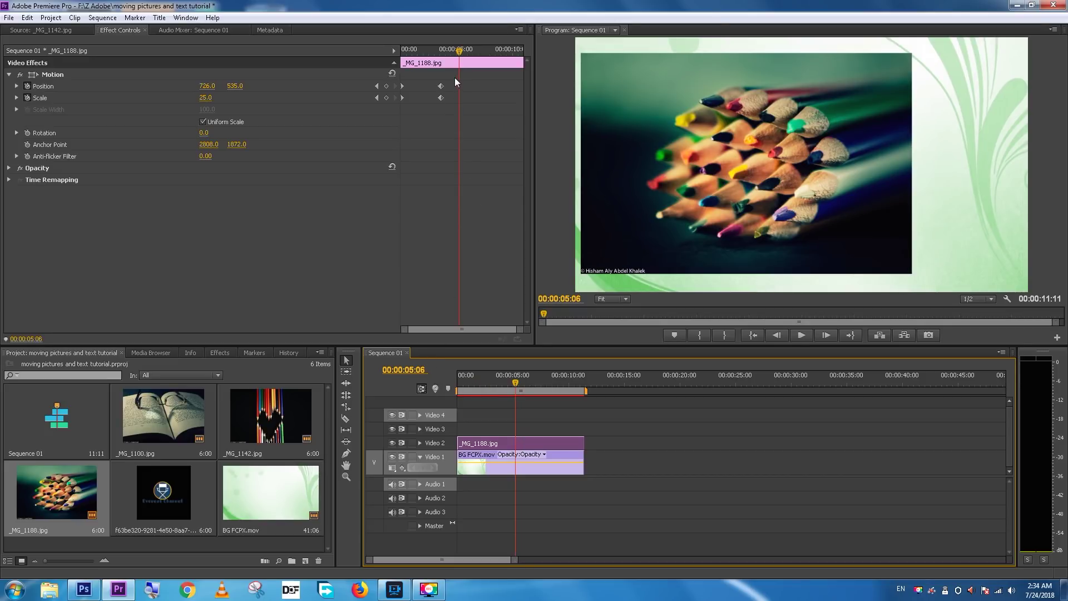
left_click_drag(413, 79, 401, 111)
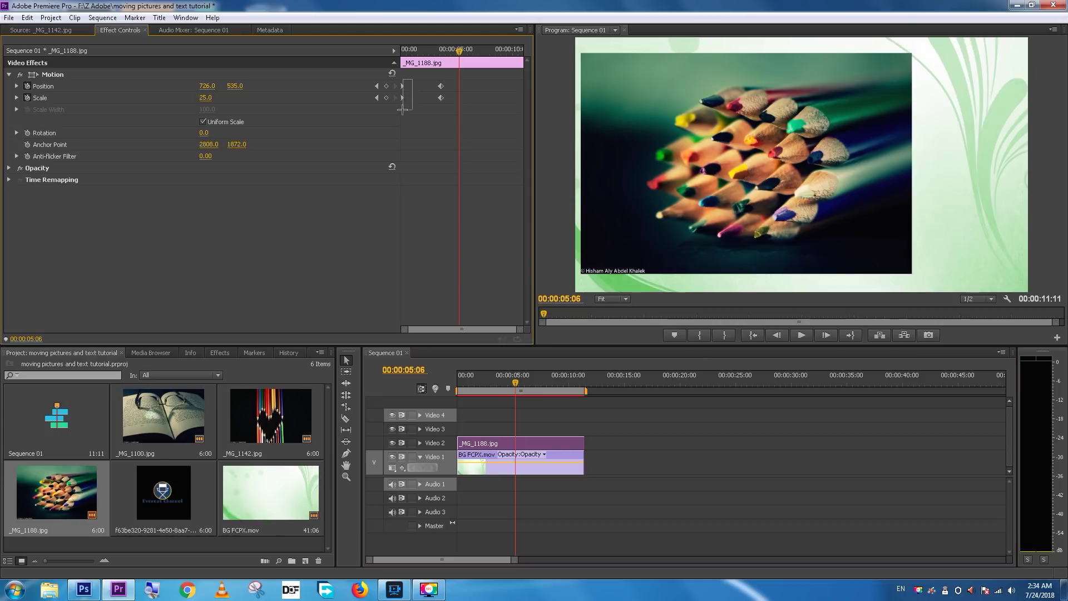
left_click_drag(704, 158, 706, 155)
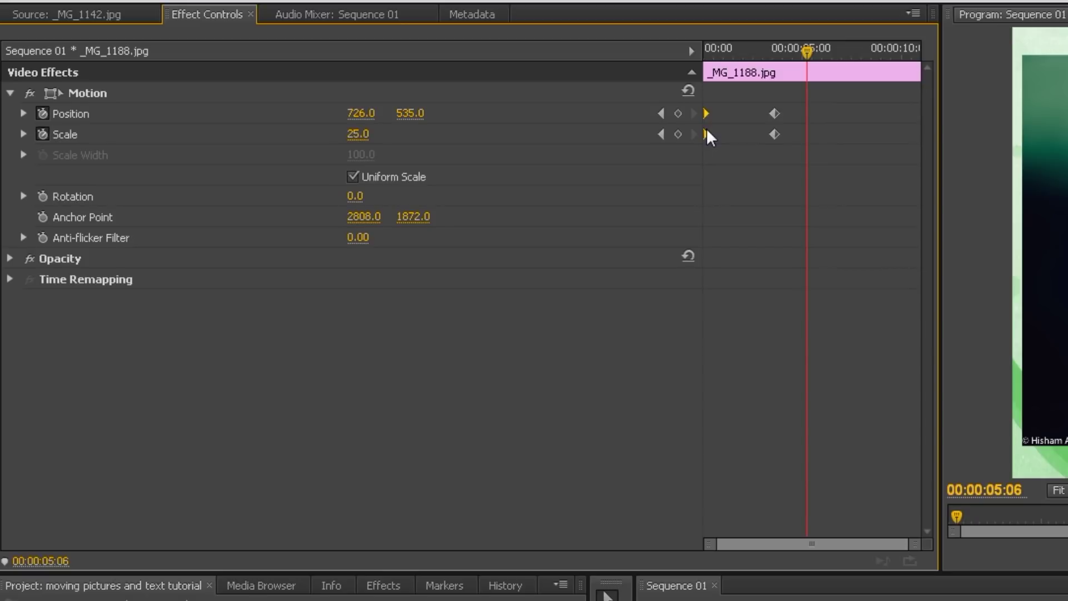
Apply Ease Out temporal interpolation to the first Position and Scale keyframes
right_click(708, 131)
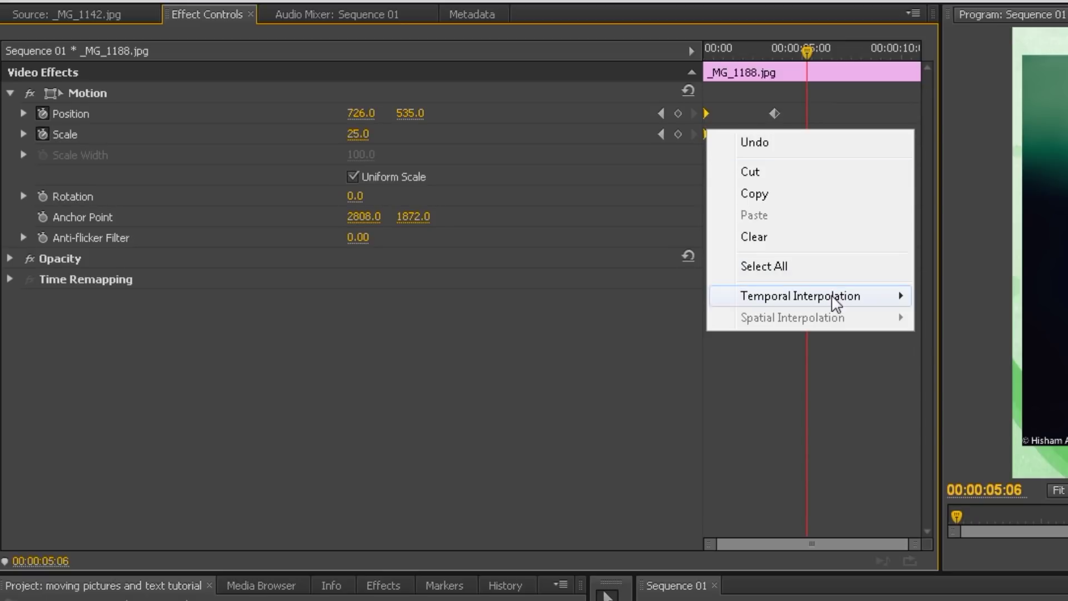
mouse_move(835, 301)
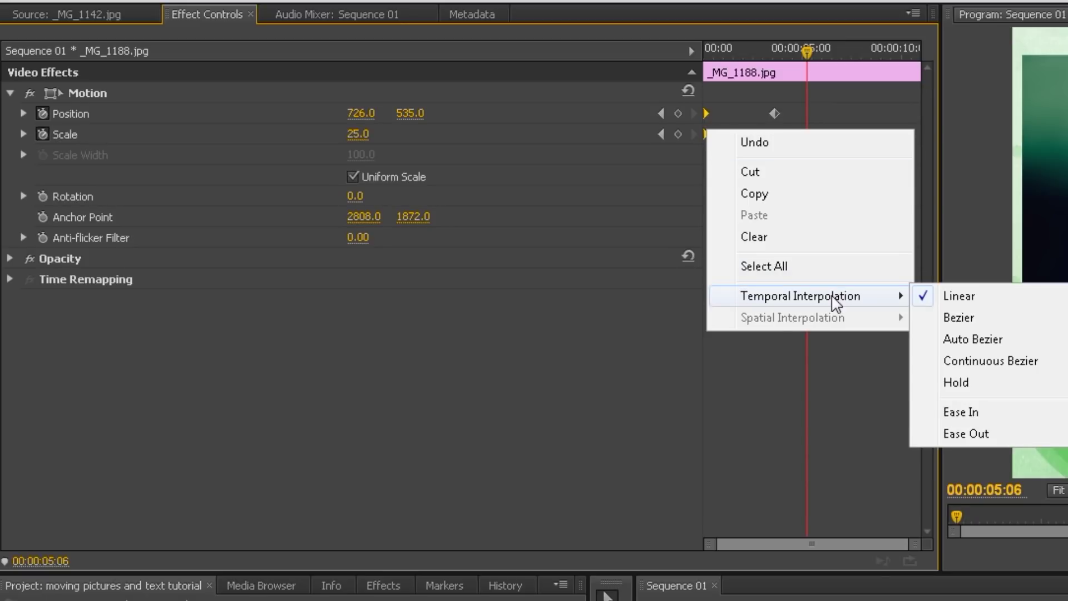
left_click(993, 437)
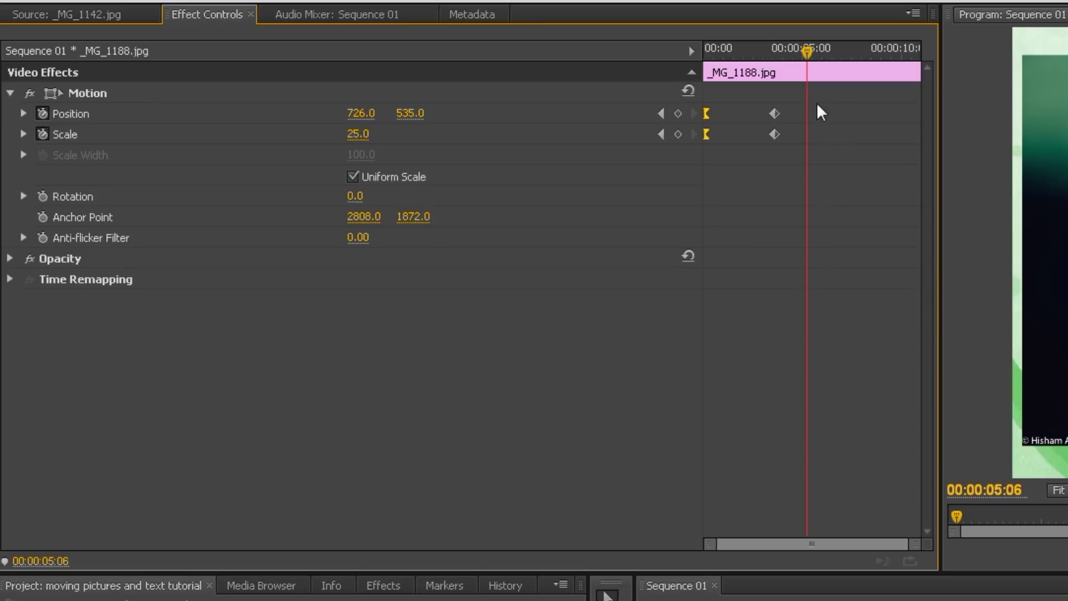
Apply Ease In temporal interpolation to the second Position and Scale keyframes
left_click_drag(801, 103, 769, 156)
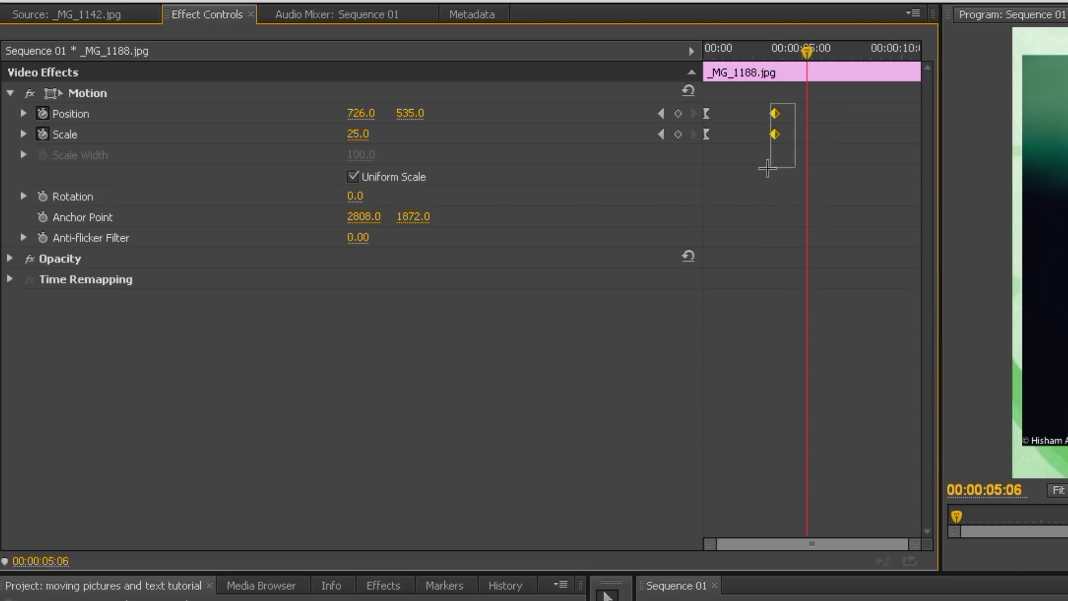
right_click(773, 135)
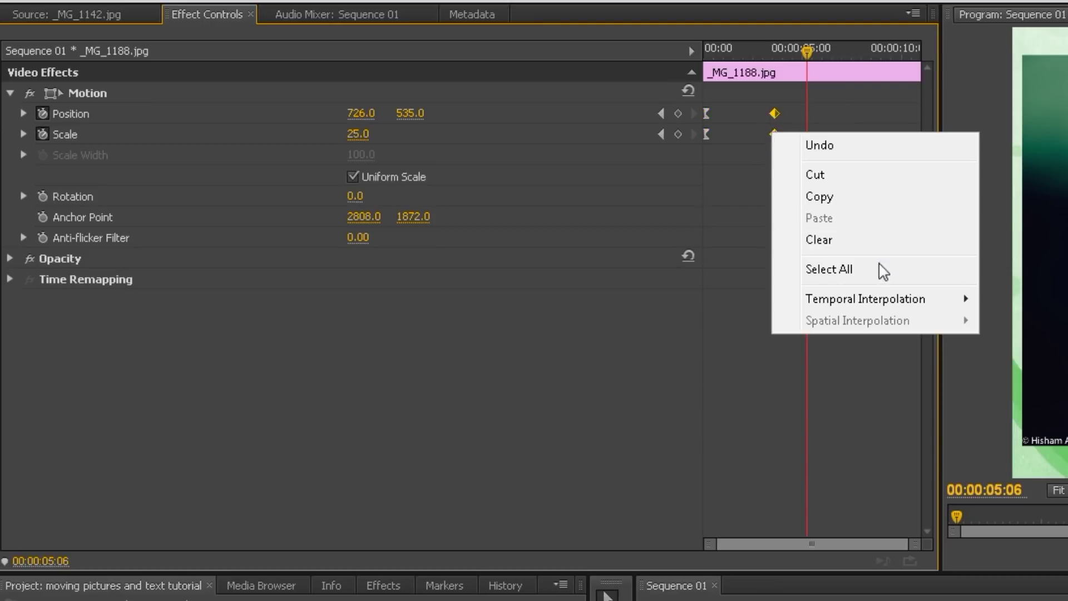
mouse_move(897, 305)
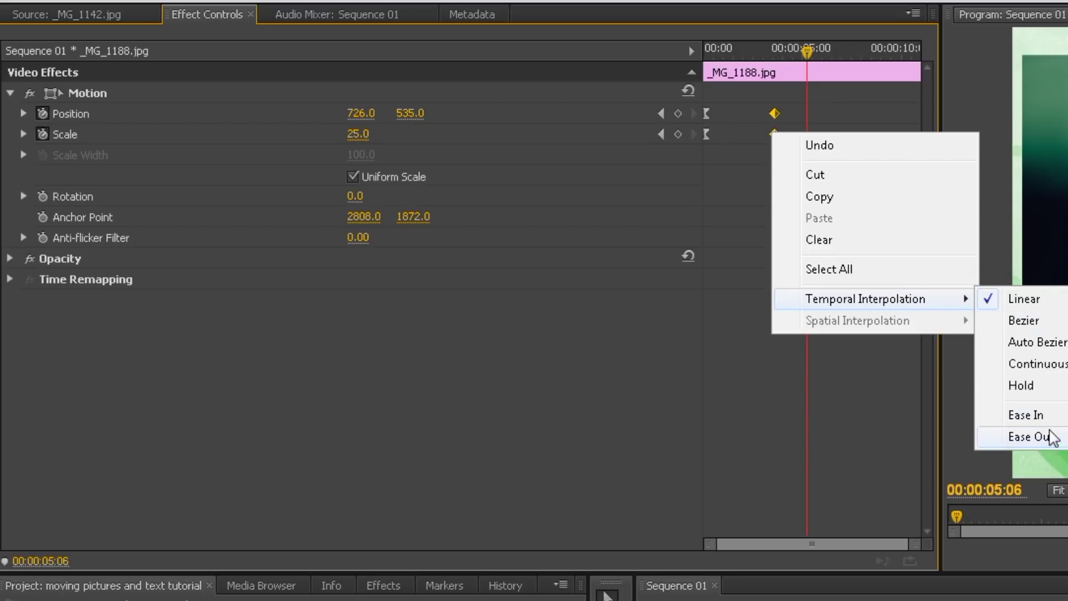
left_click(1022, 416)
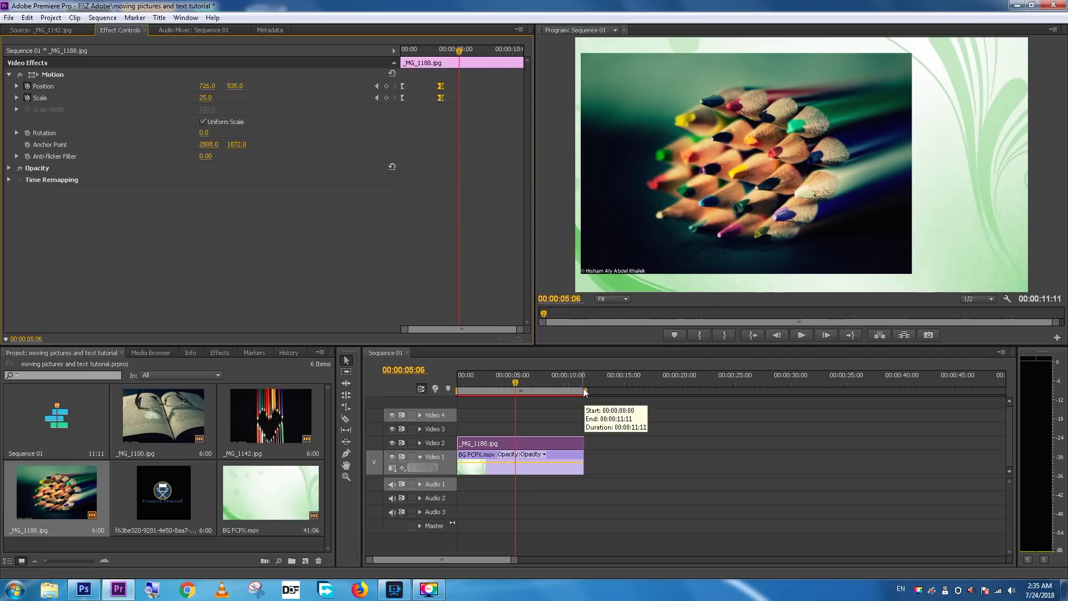
Shorten the work area to end at 00:00:04:13 and return the playhead to the start
left_click_drag(585, 389, 538, 393)
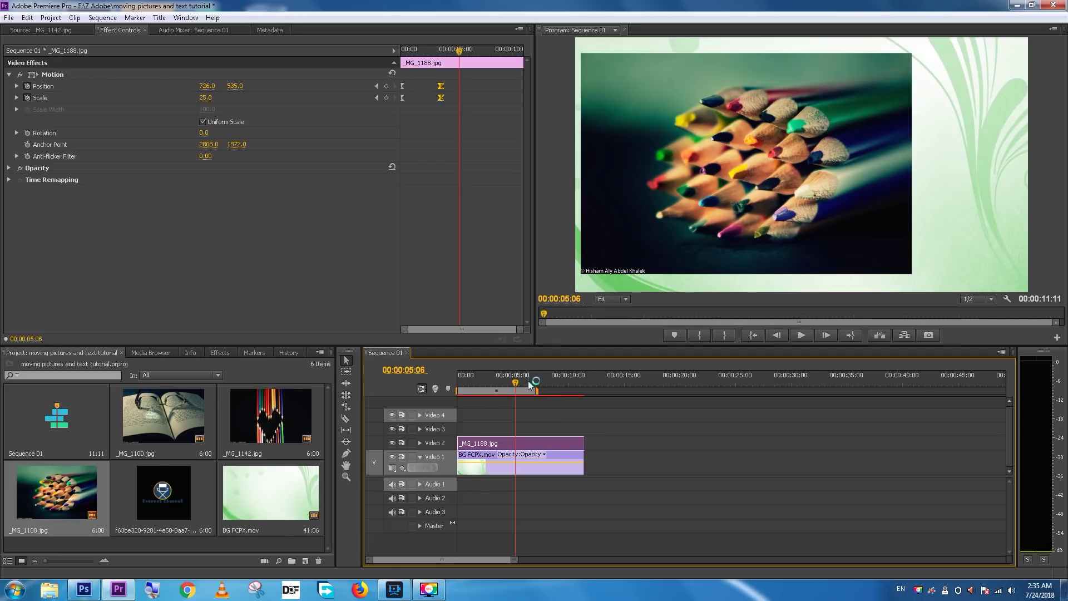
key("super+plus")
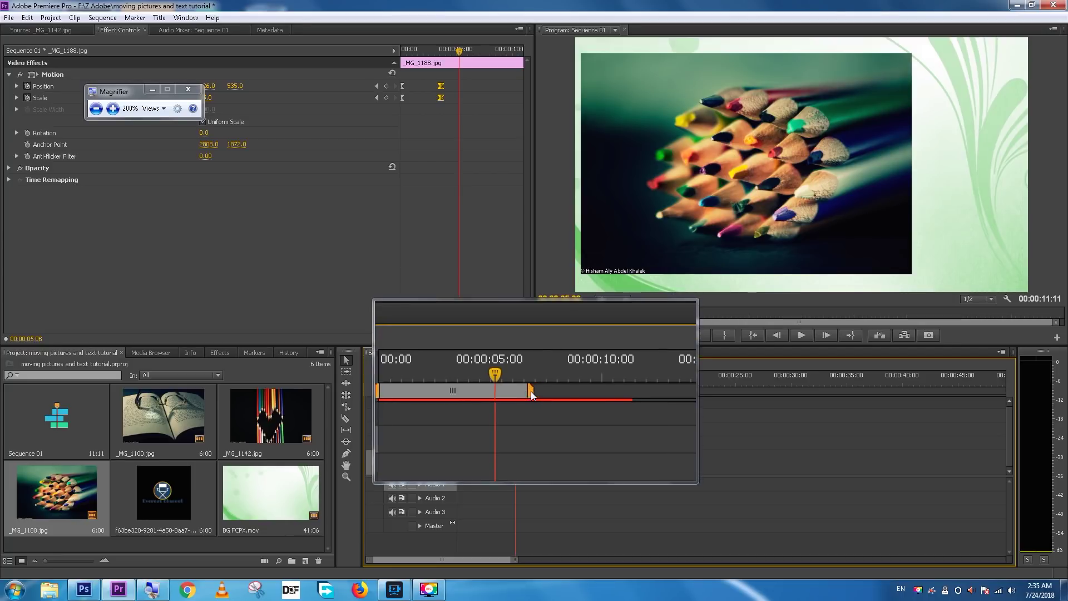
left_click_drag(535, 392, 509, 393)
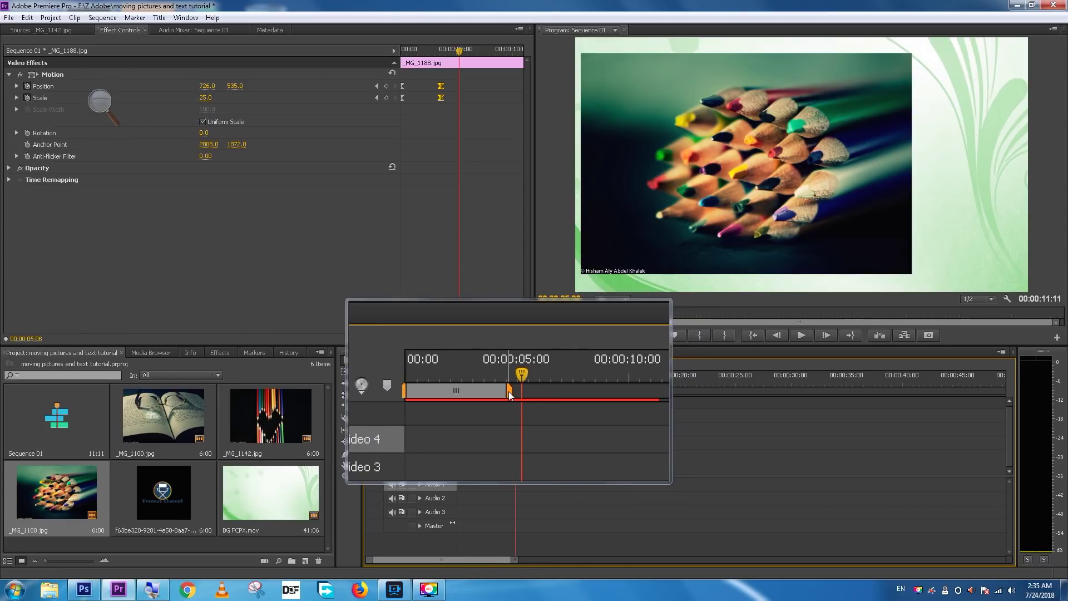
key("super+Escape")
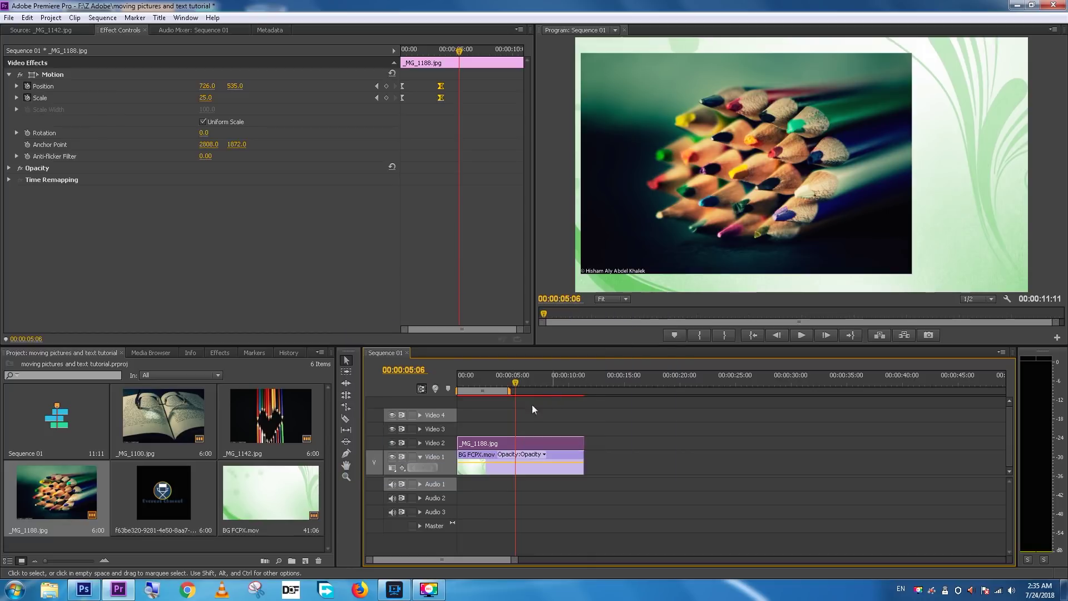
mouse_move(512, 395)
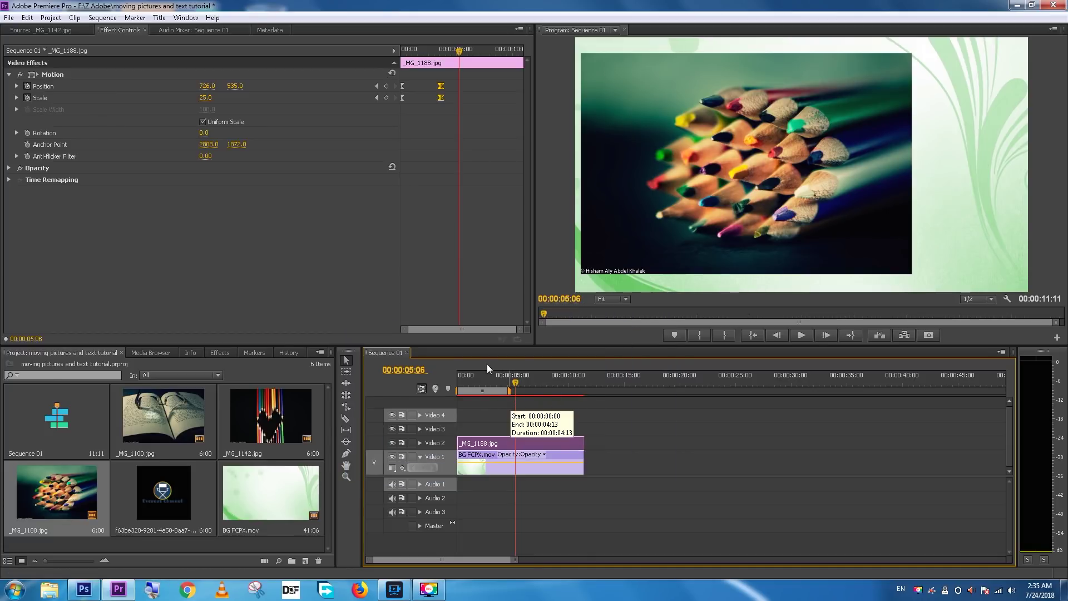
left_click(103, 18)
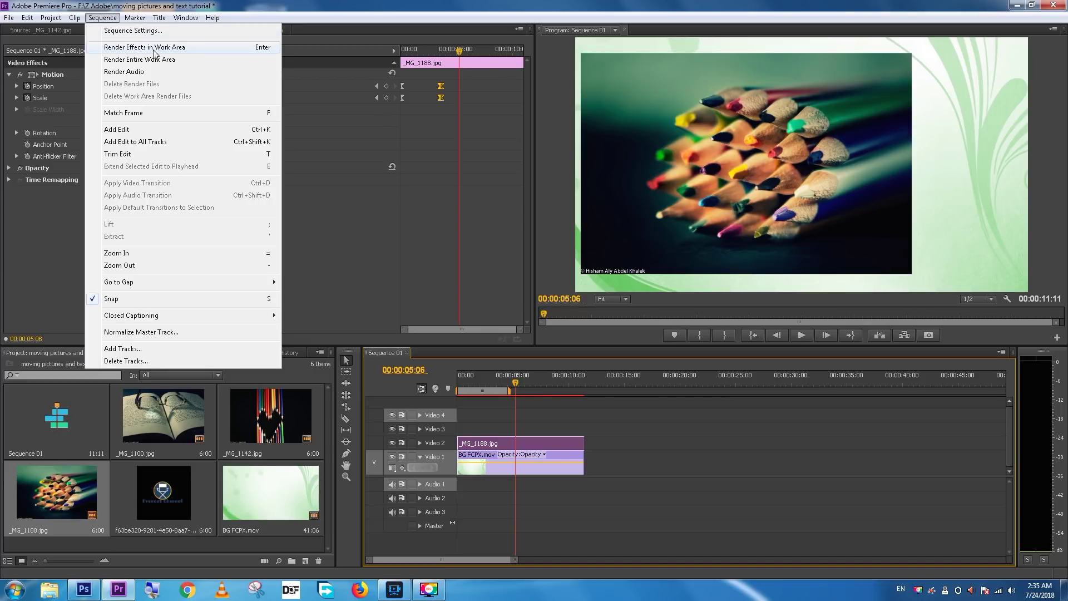
left_click(501, 388)
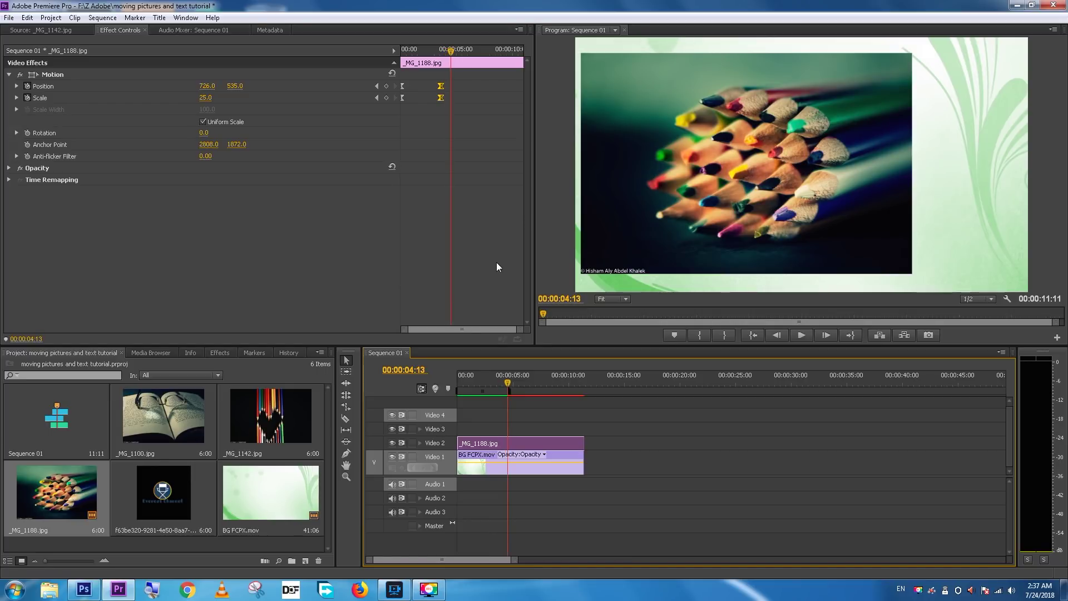
left_click(475, 379)
left_click_drag(476, 378, 445, 376)
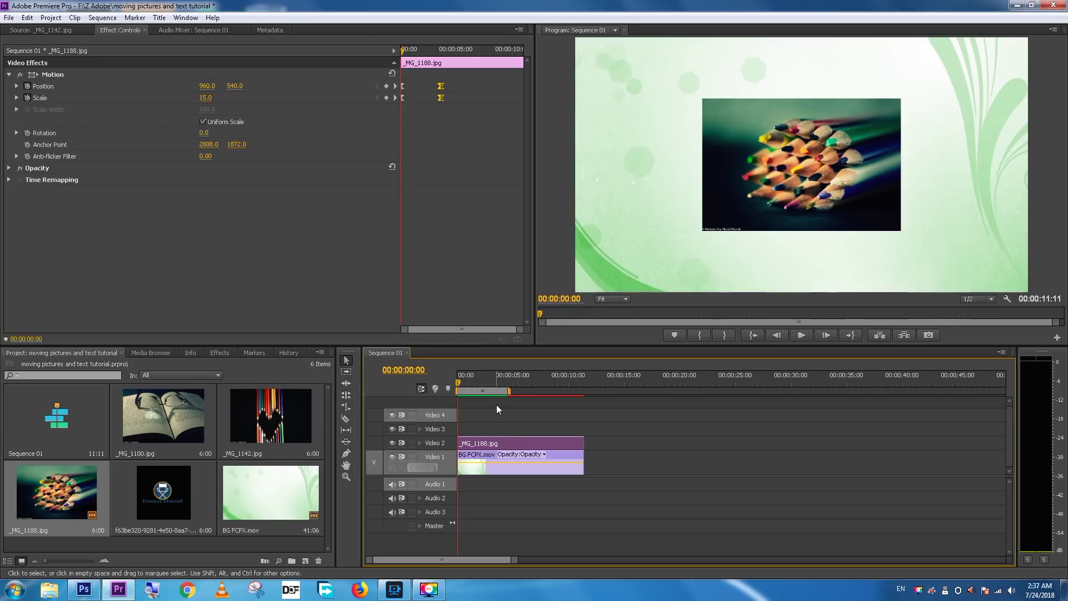
Extend the work area to the clips' end at 00:00:11:11 and play the sequence
left_click_drag(509, 391, 519, 391)
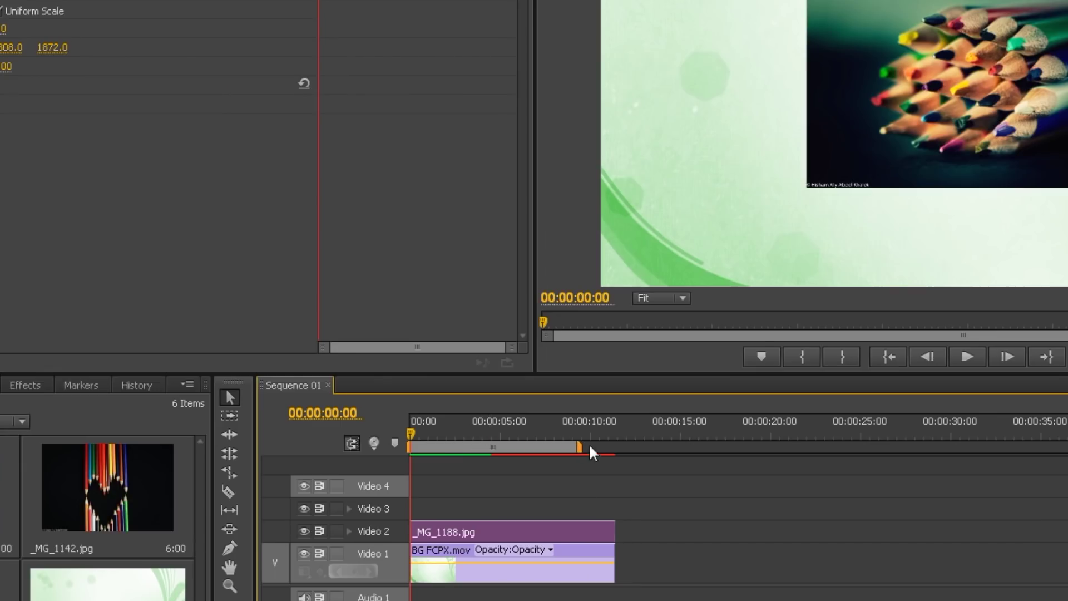
left_click_drag(589, 445, 616, 446)
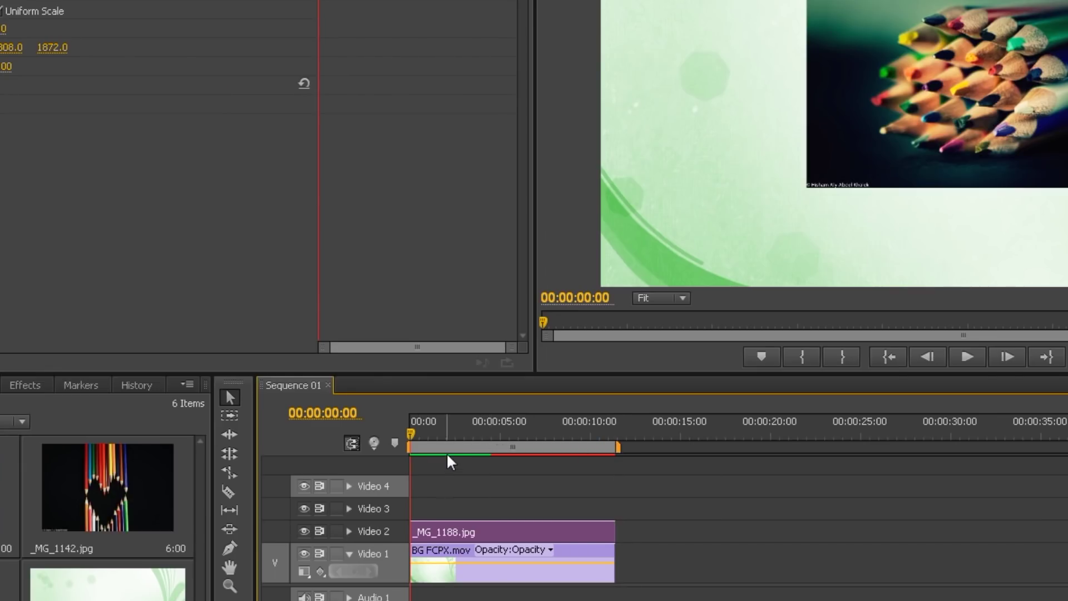
mouse_move(444, 452)
key("space")
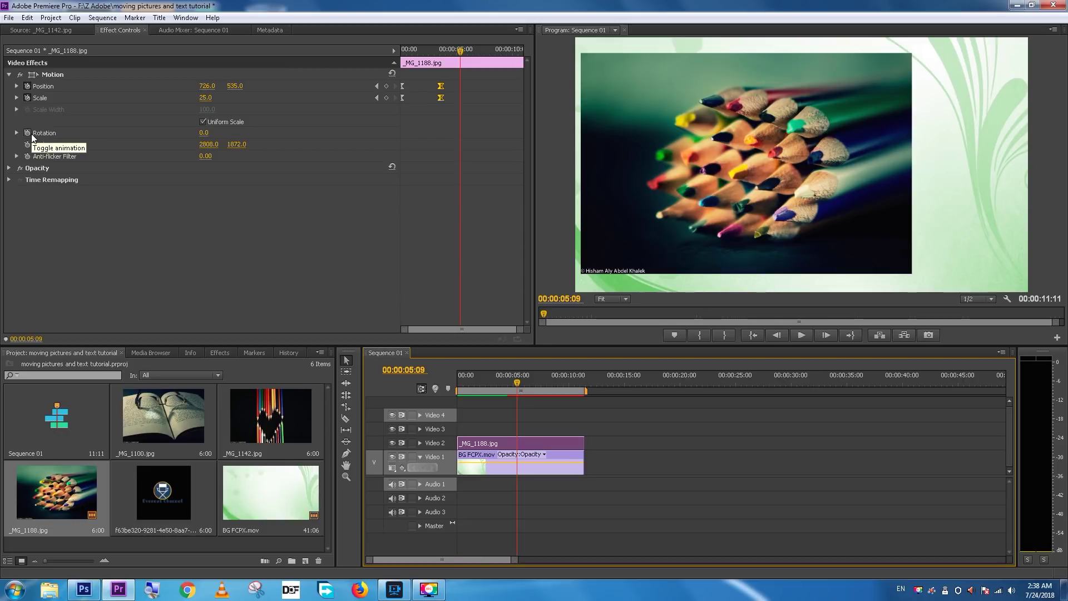
Try rotating the pencils photo, reset Rotation to 0, then delete the _MG_1188.jpg clip
key("super+plus")
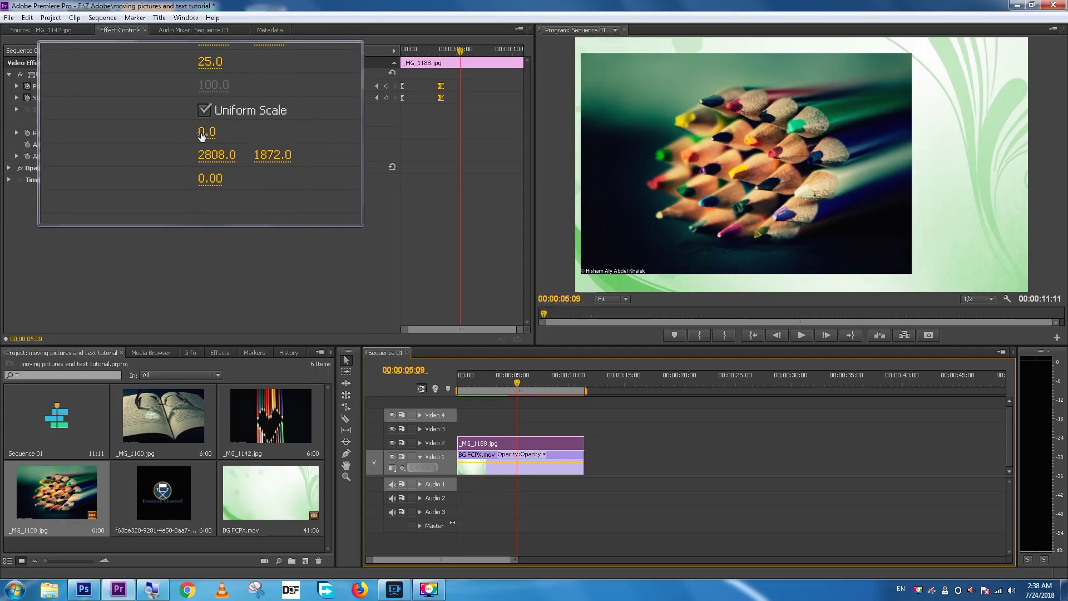
mouse_move(200, 134)
left_mouse_down()
mouse_move(250, 133)
mouse_move(229, 134)
left_mouse_up()
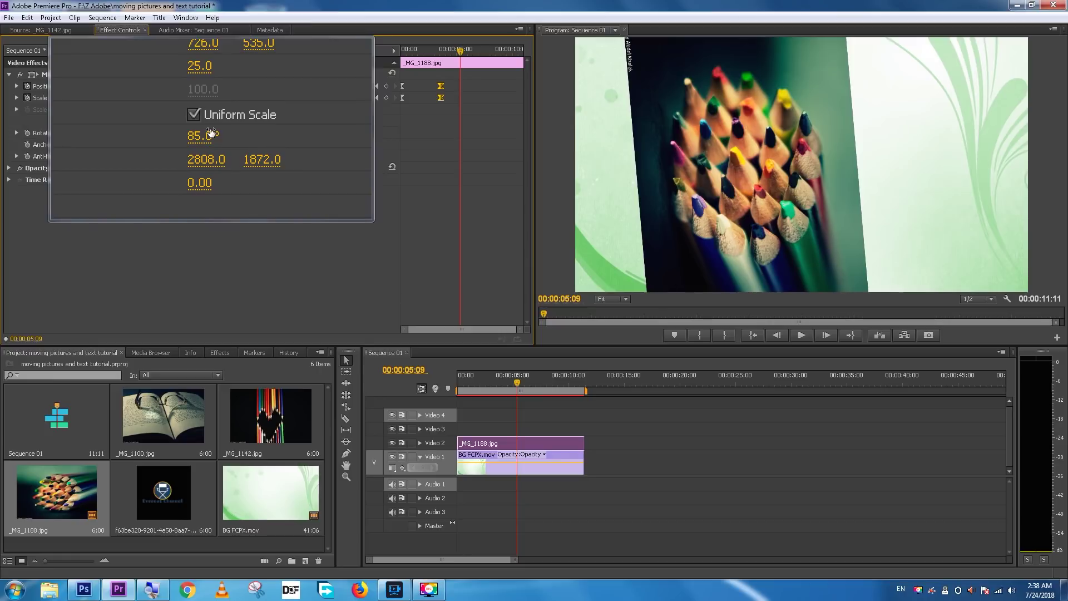
left_click(199, 136)
type("0")
key("Return")
key("super+Escape")
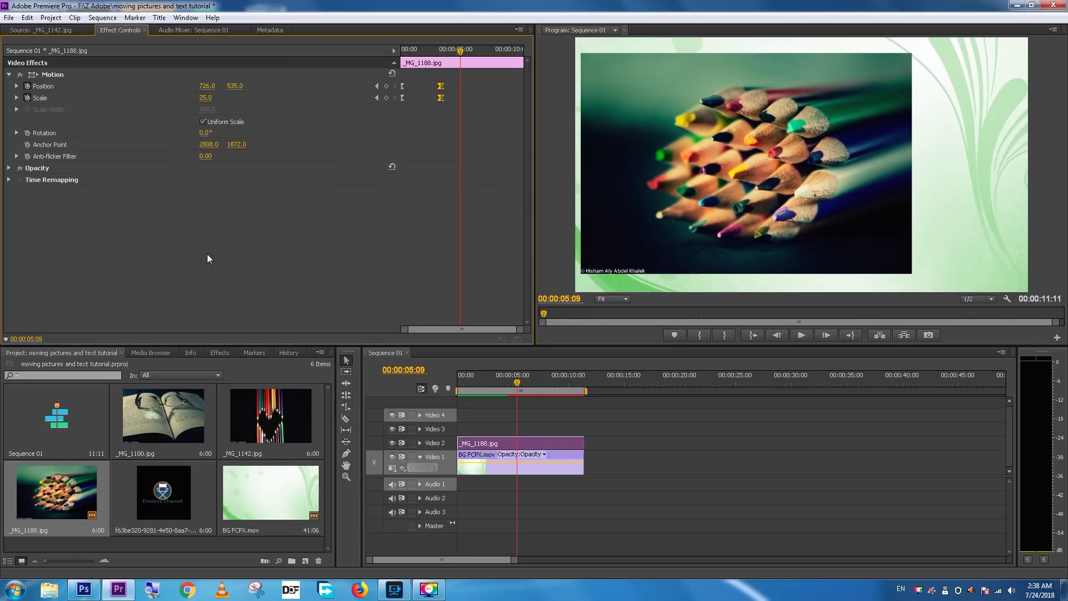
left_click(528, 441)
key("Delete")
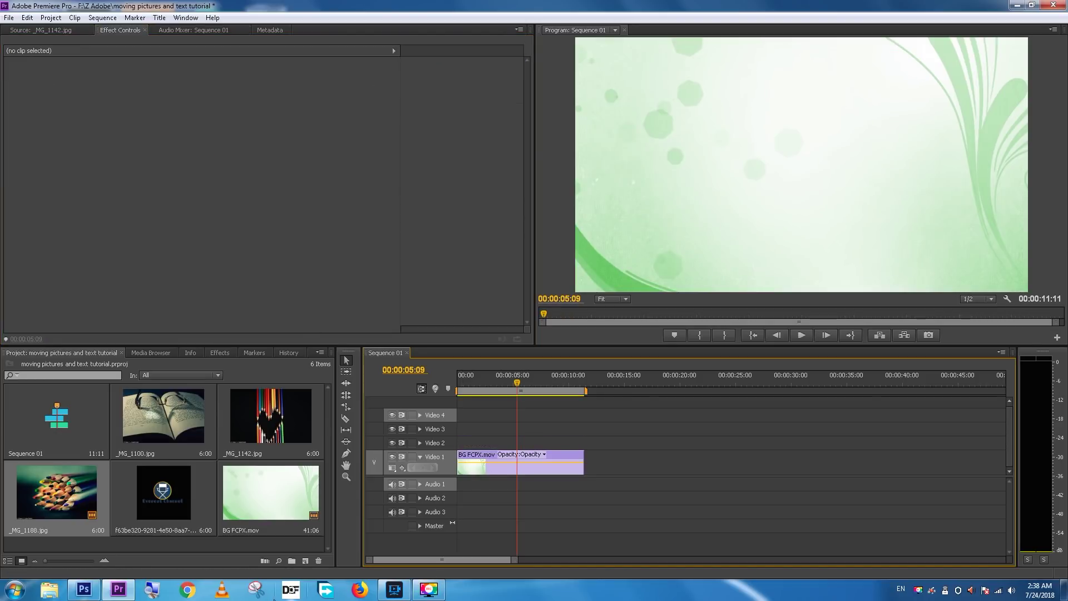
Bring Photoshop to the front, showing the Subscribe to Everest Channel design
left_click(83, 591)
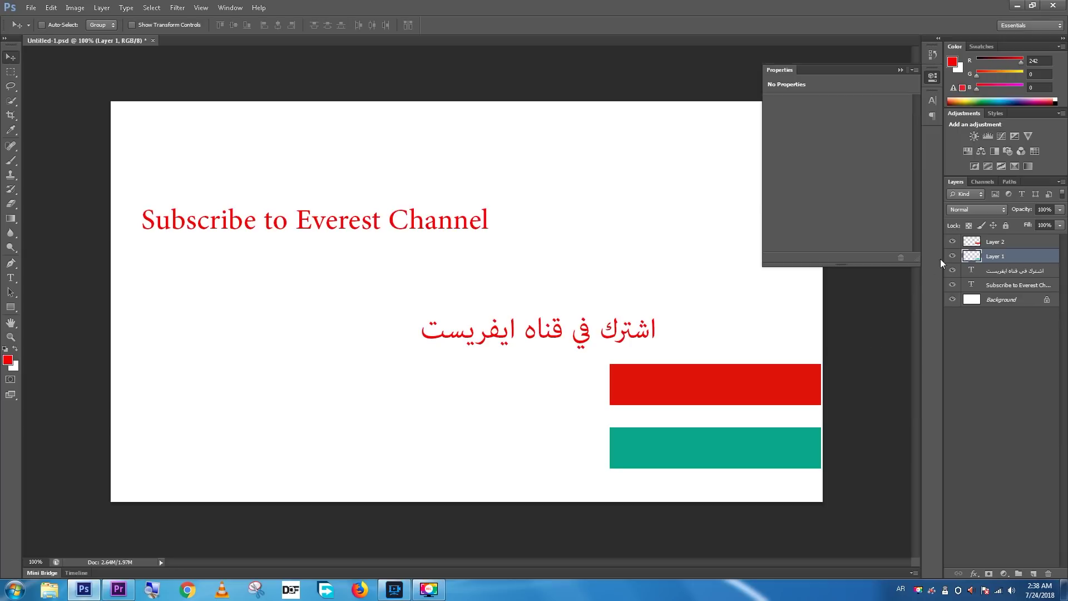
Create Untitled-1, a blank white 1280 × 720 px document at 72 ppi, via File > New
left_click(32, 9)
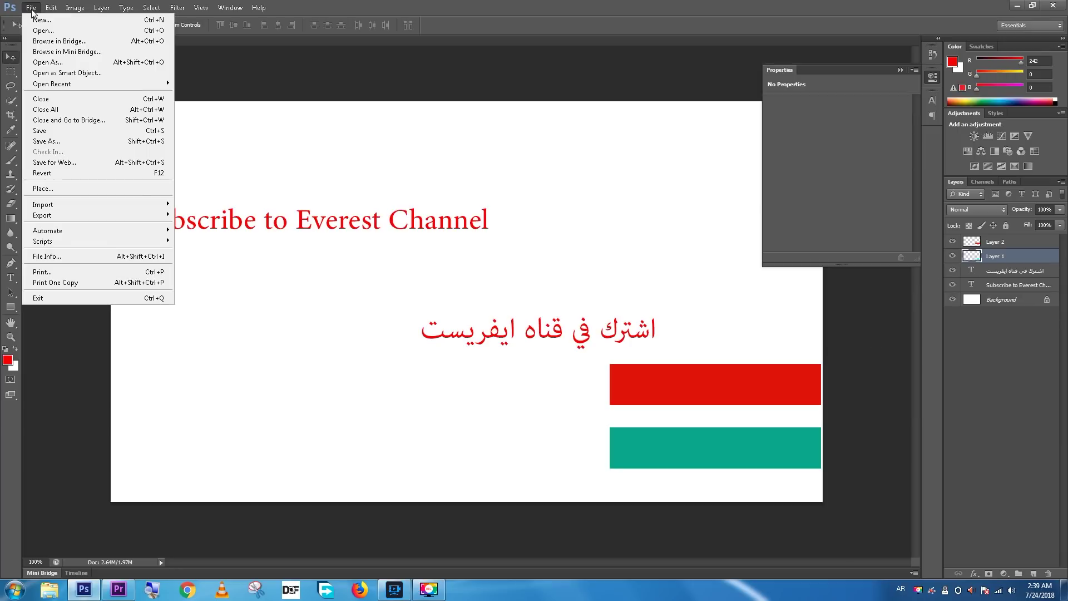
left_click(36, 21)
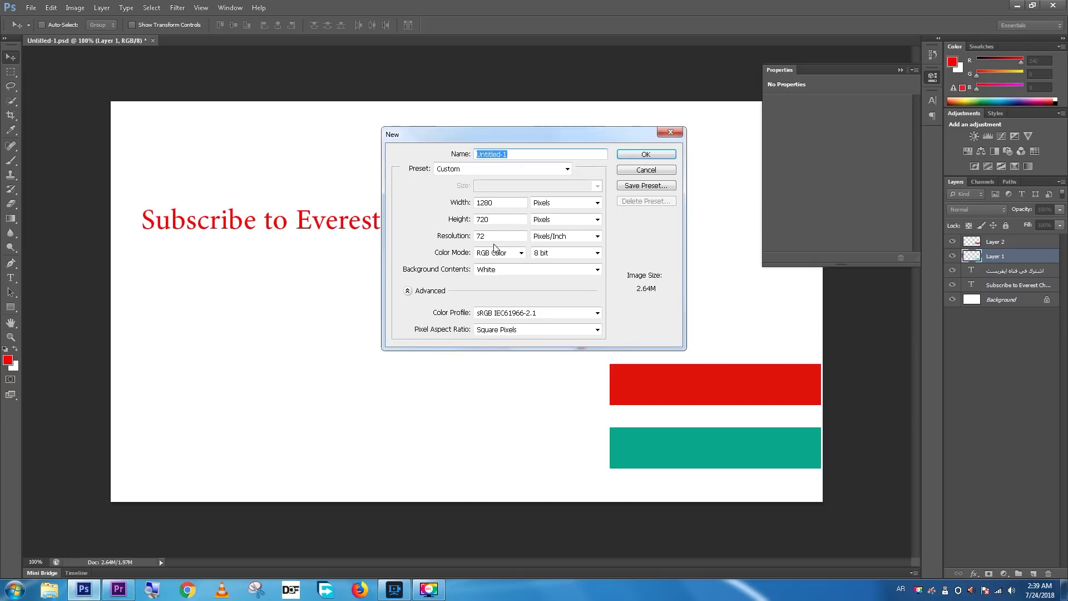
left_click(644, 157)
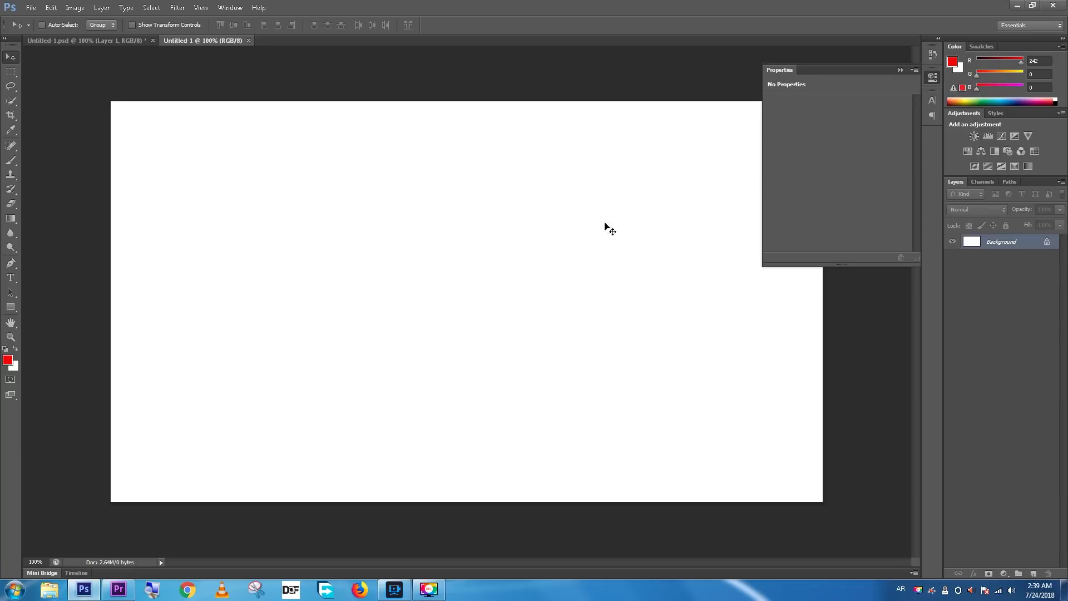
Add the red 72 pt Arabic word اشترك on the left of the canvas
left_click(901, 70)
left_click(11, 278)
key("super+plus")
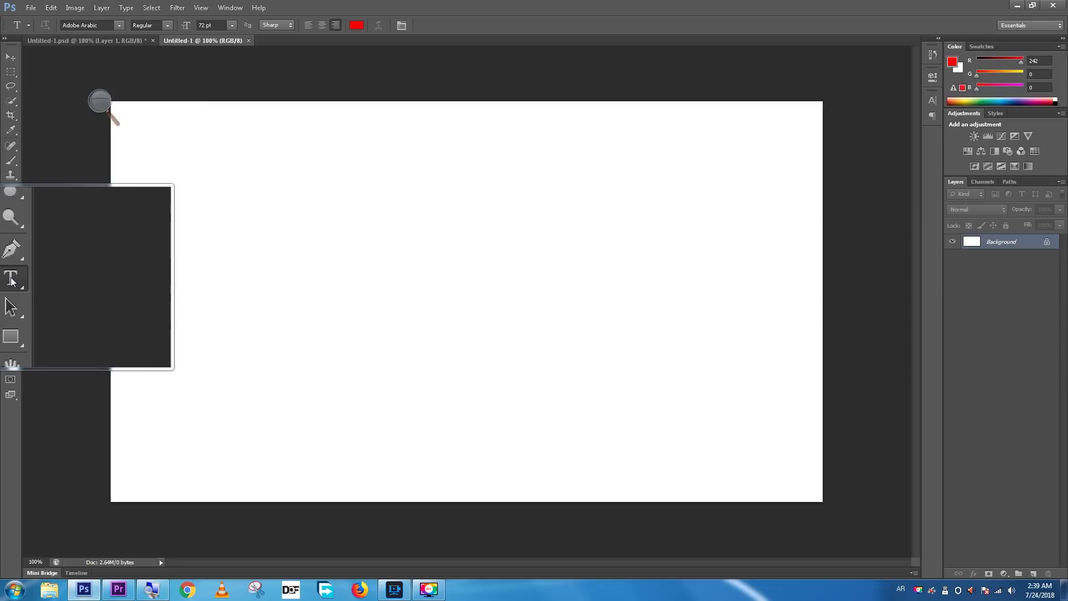
key("super")
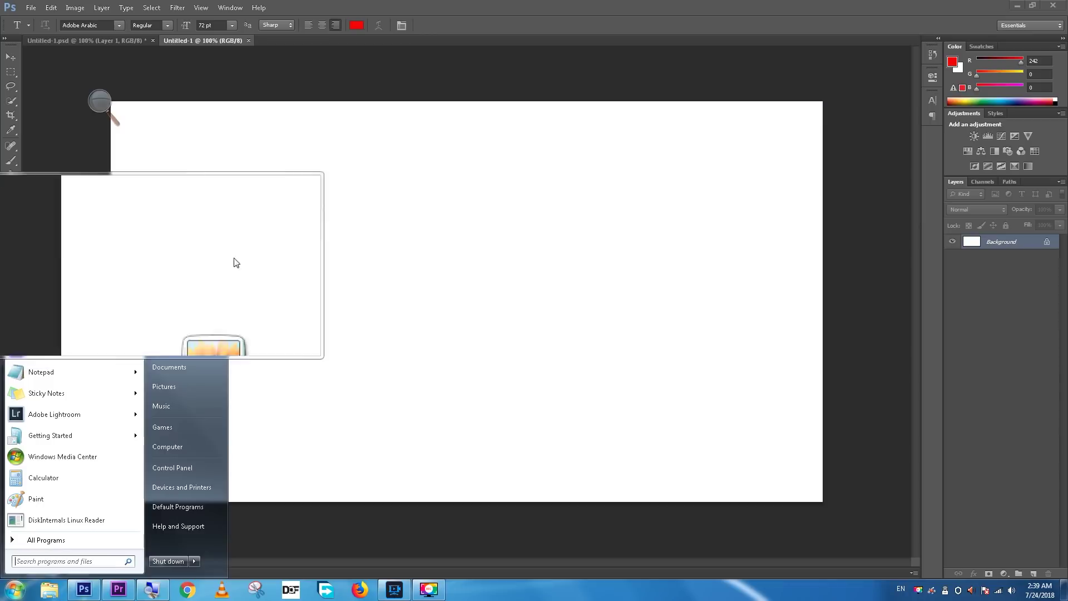
key("super")
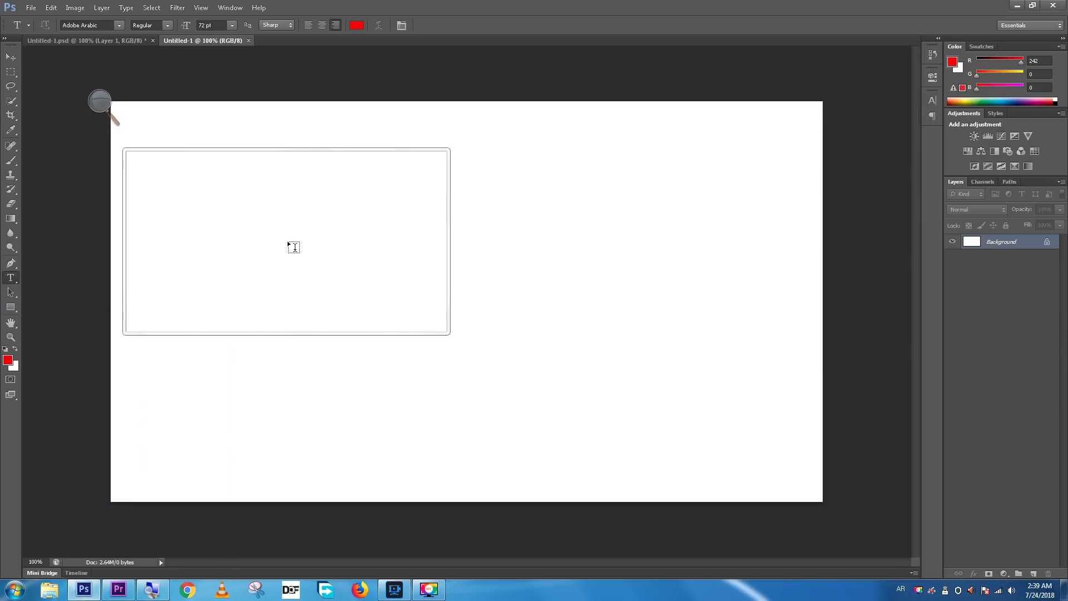
left_click(277, 249)
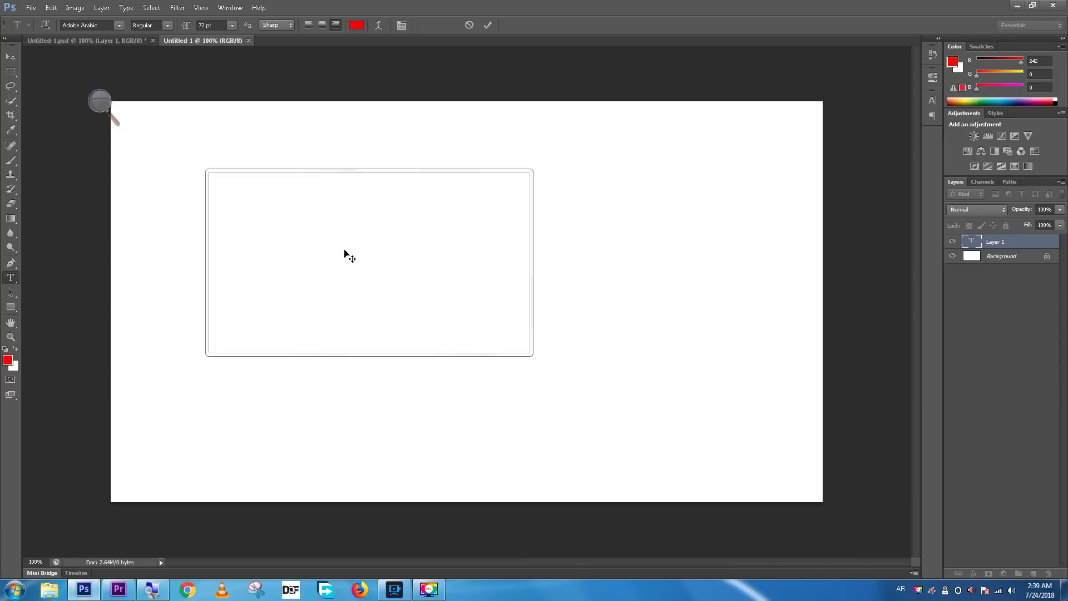
left_click_drag(310, 257, 305, 257)
key("BackSpace")
key("BackSpace")
type("اشترك")
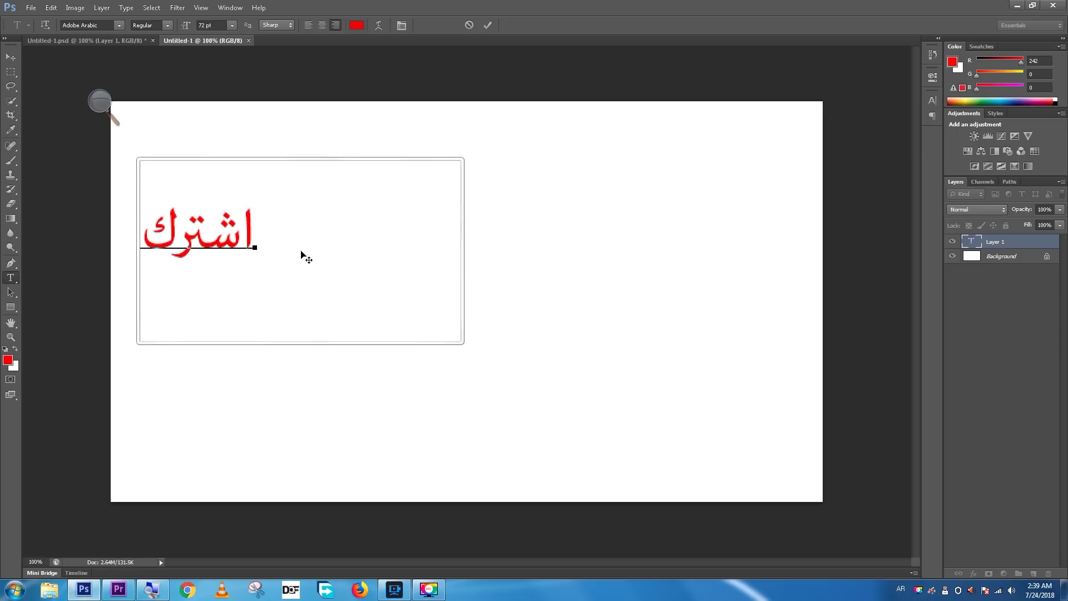
left_click(11, 57)
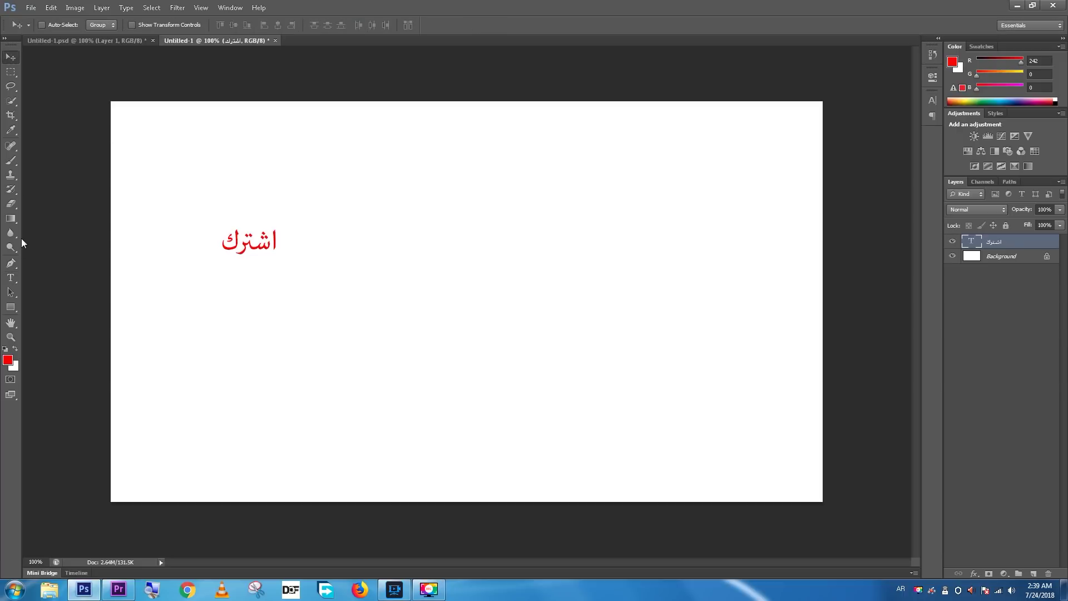
Switch the keyboard to English and add the red word 'Subscribe' near the centre
left_click(11, 277)
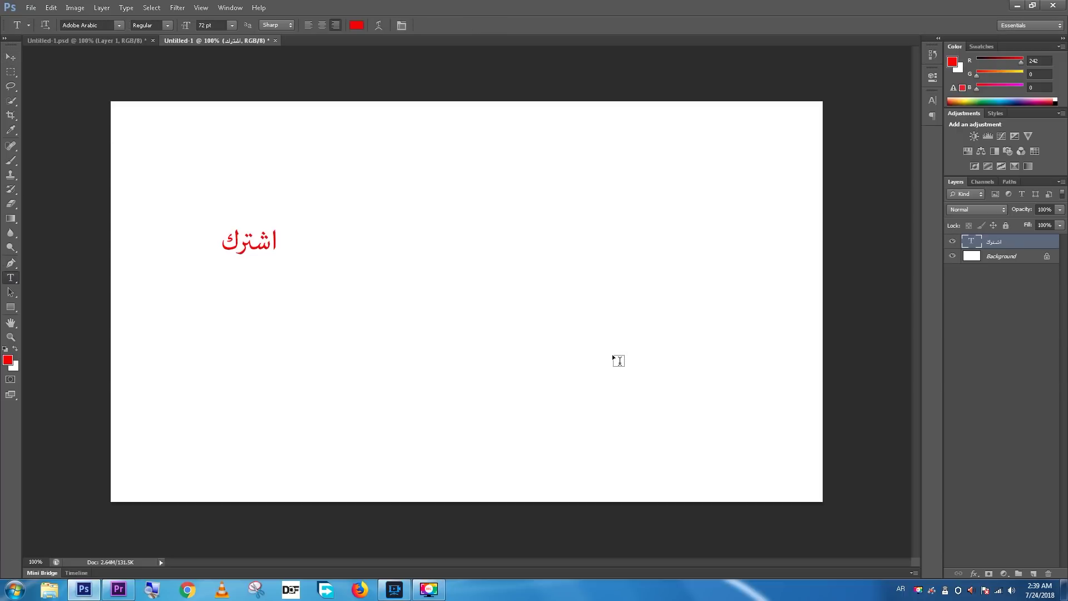
left_click(509, 358)
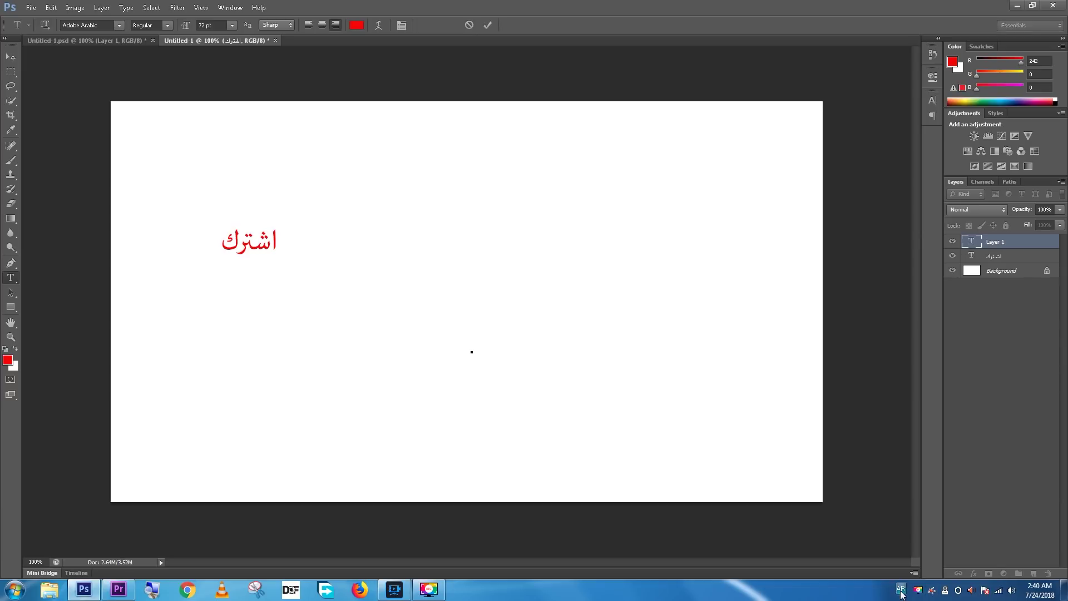
left_click(901, 590)
left_click(934, 543)
type("Su")
type("b")
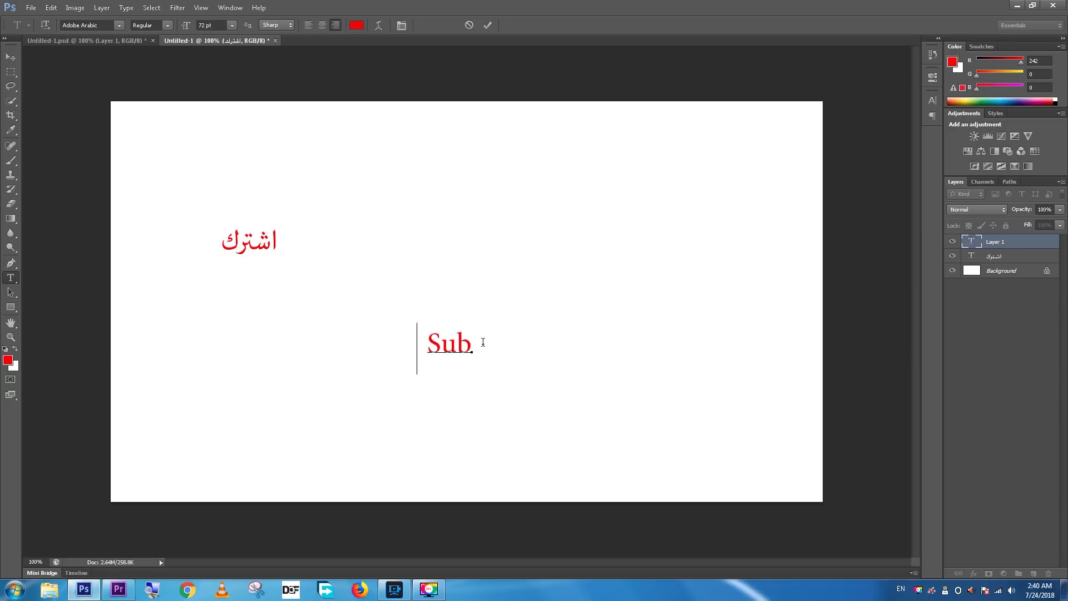
type("scribe")
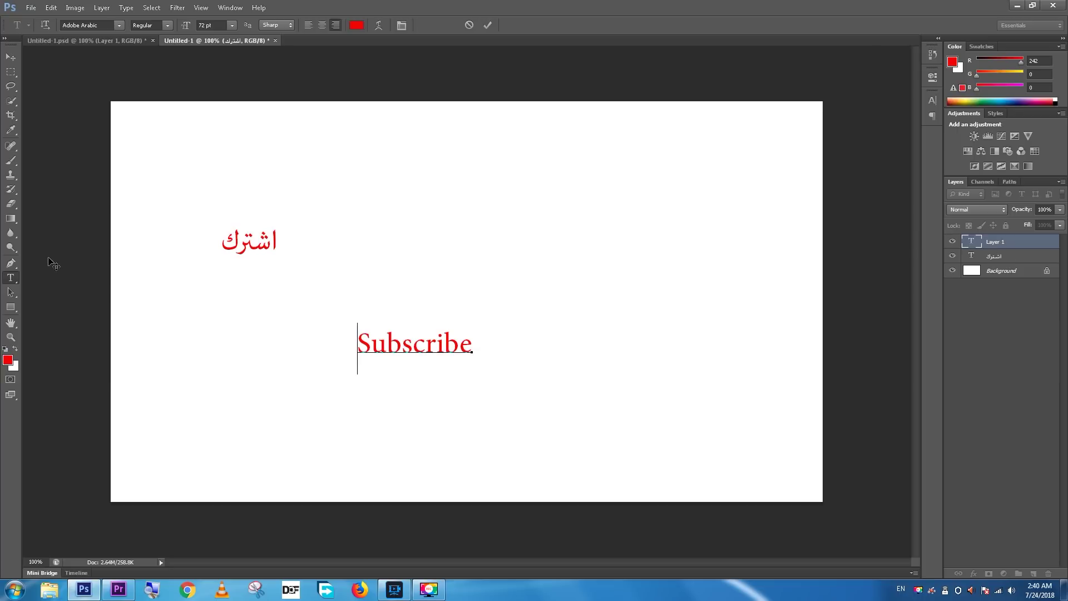
left_click(10, 56)
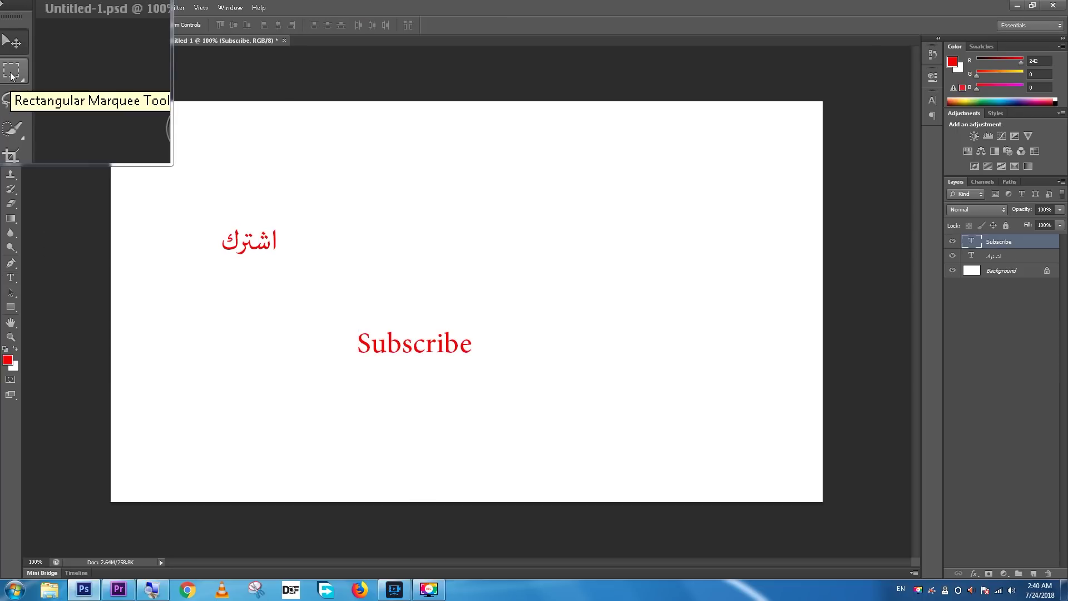
Draw a long thin rectangular selection across the upper right of the page
left_click(11, 72)
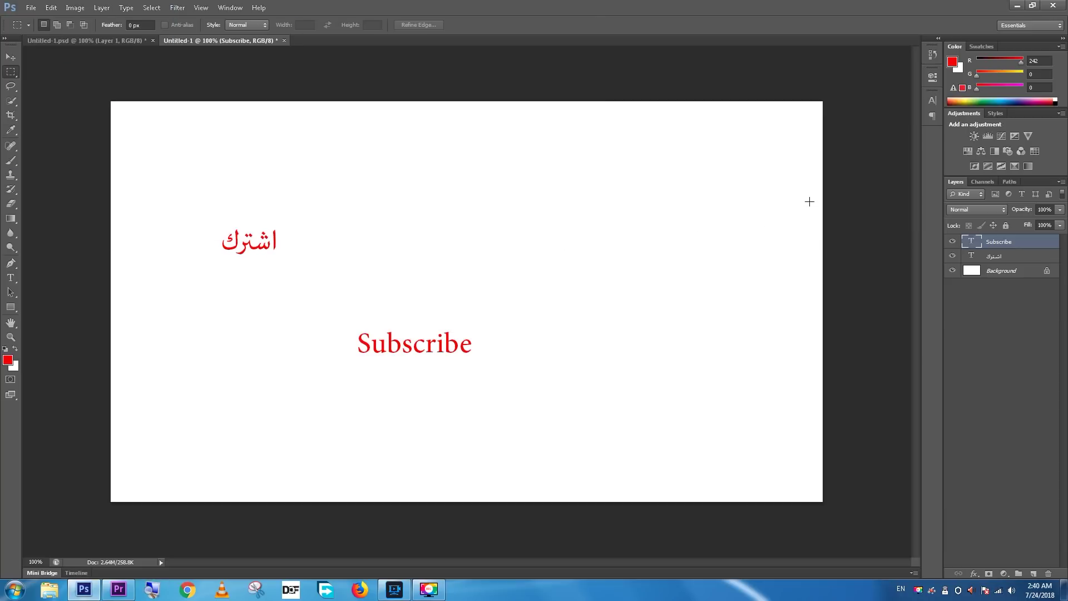
left_click_drag(815, 190, 660, 231)
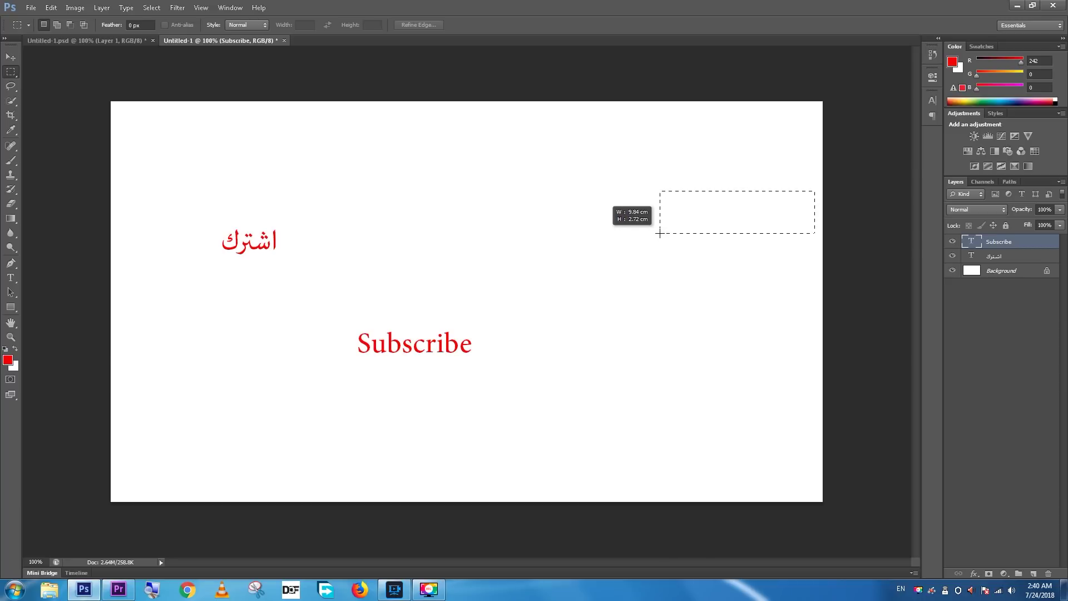
left_click_drag(660, 233, 545, 230)
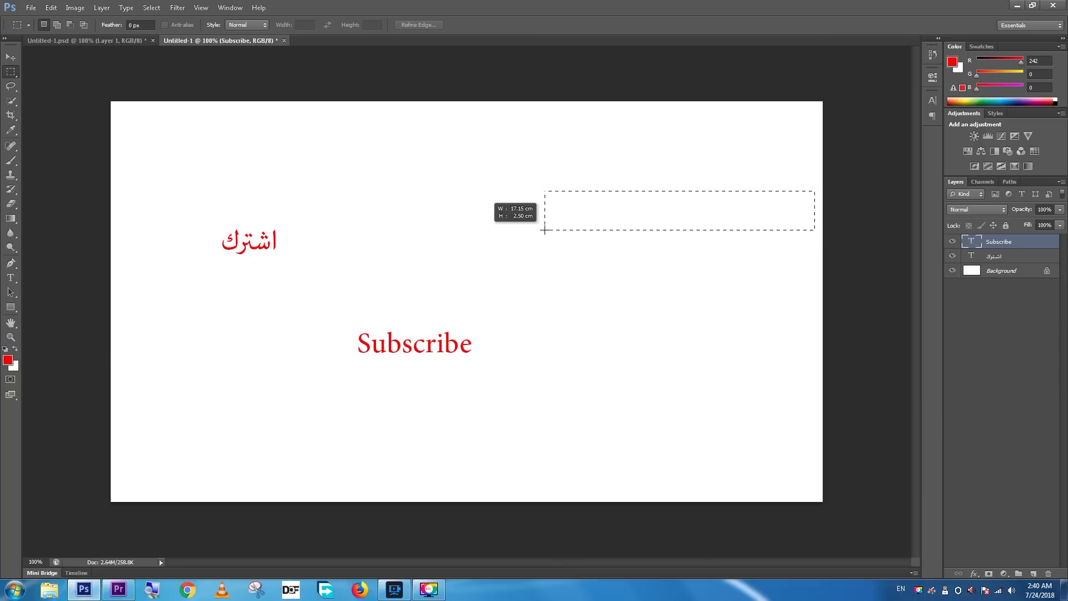
left_click_drag(545, 230, 550, 237)
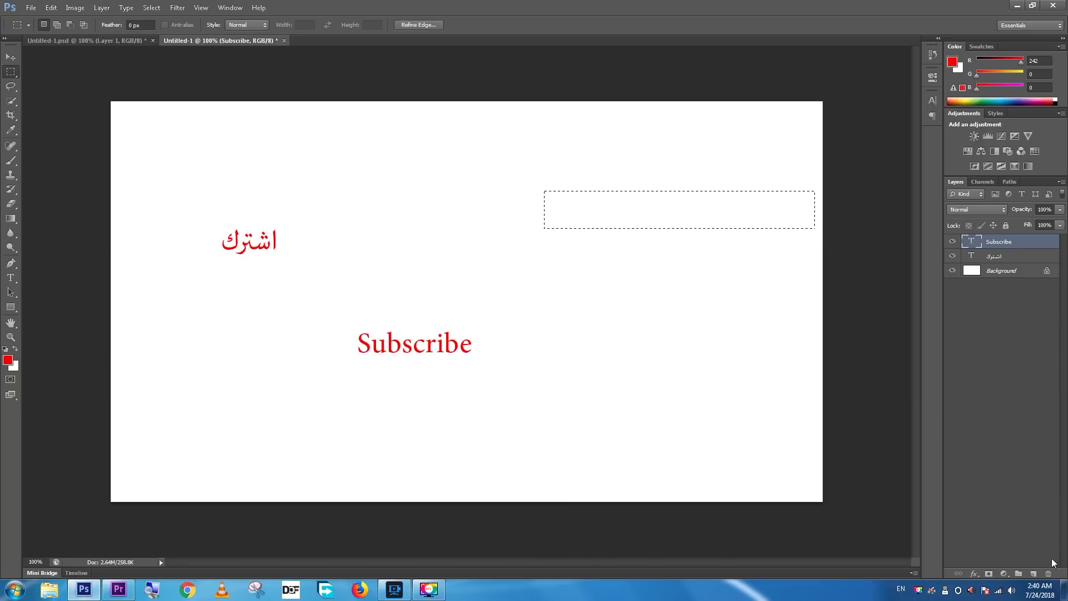
Add a new empty Layer 1 above the two text layers
key("super+plus")
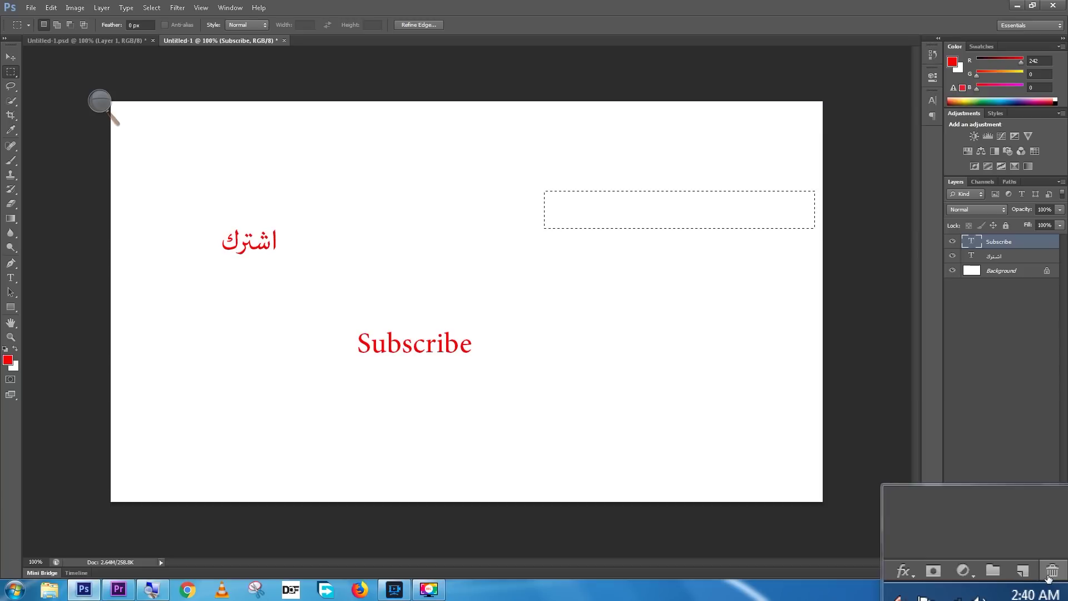
left_click(1034, 576)
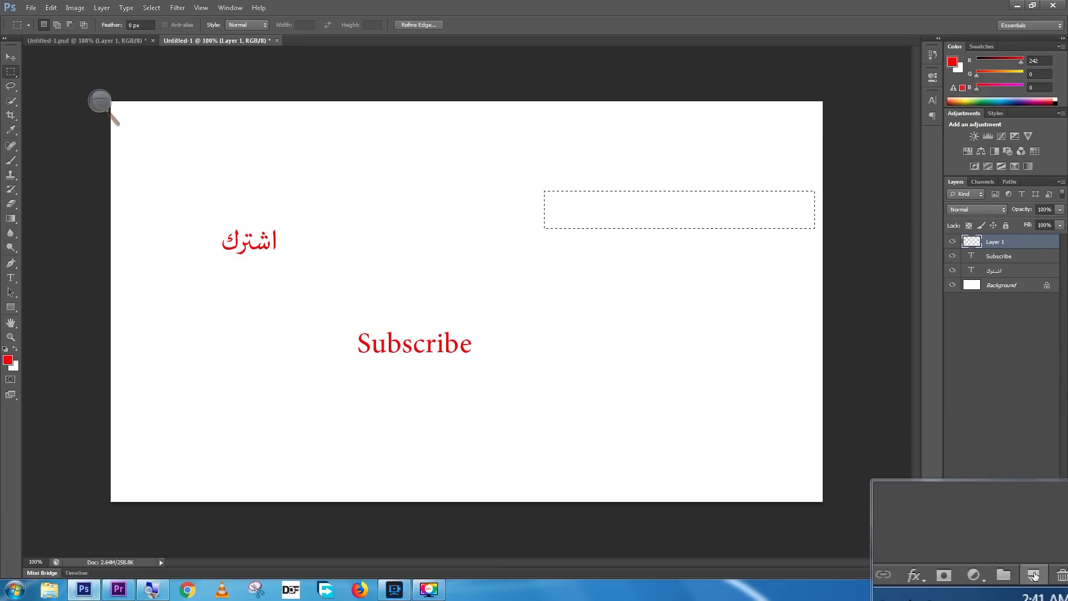
key("super+Escape")
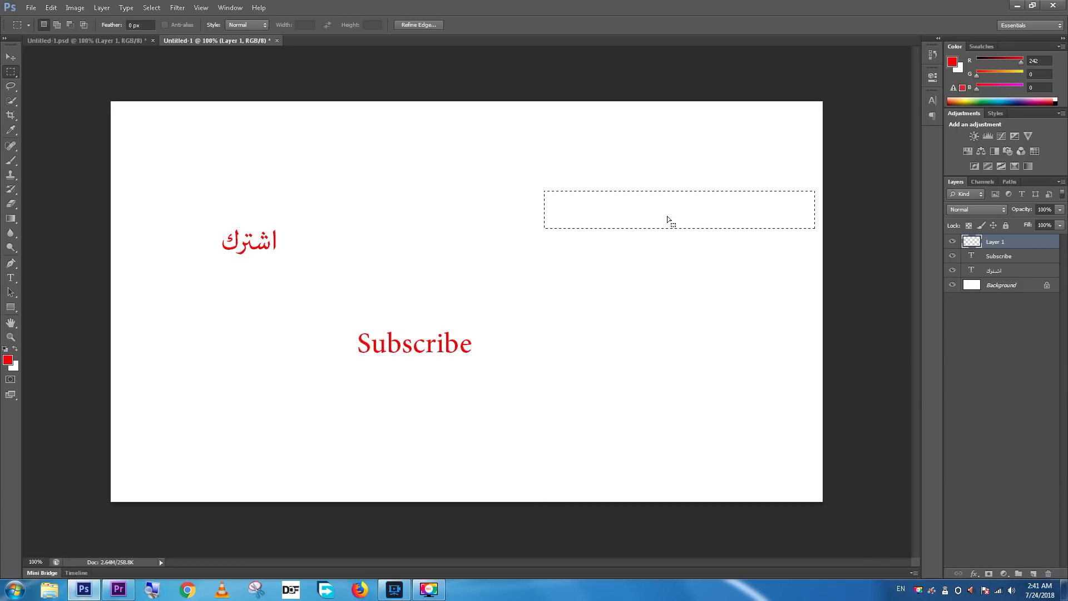
Fill the selection on Layer 1 with bright red ec150a using Edit > Fill
left_click(51, 9)
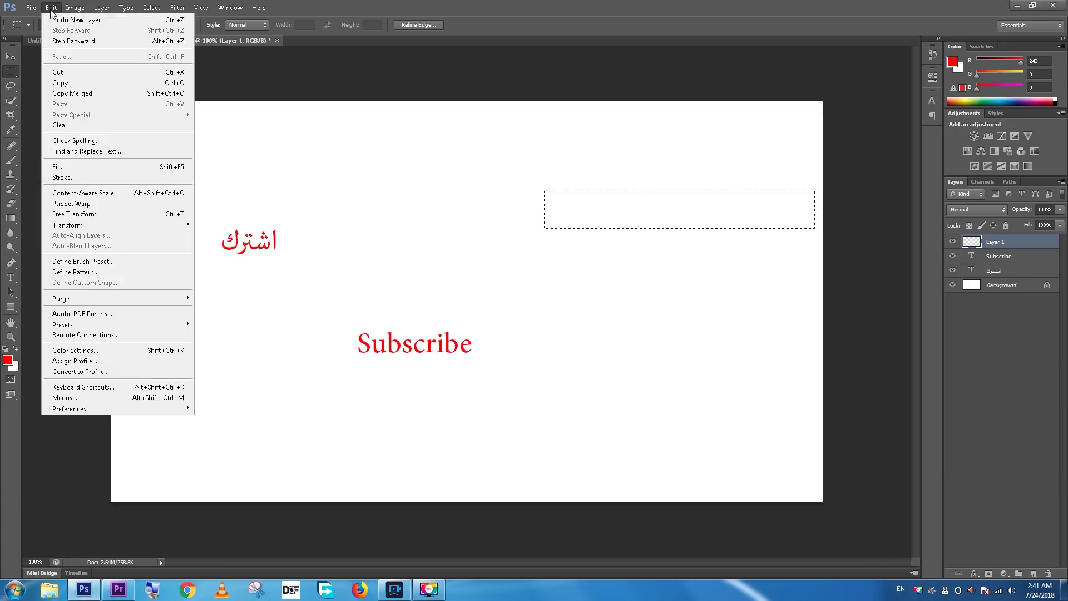
left_click(64, 167)
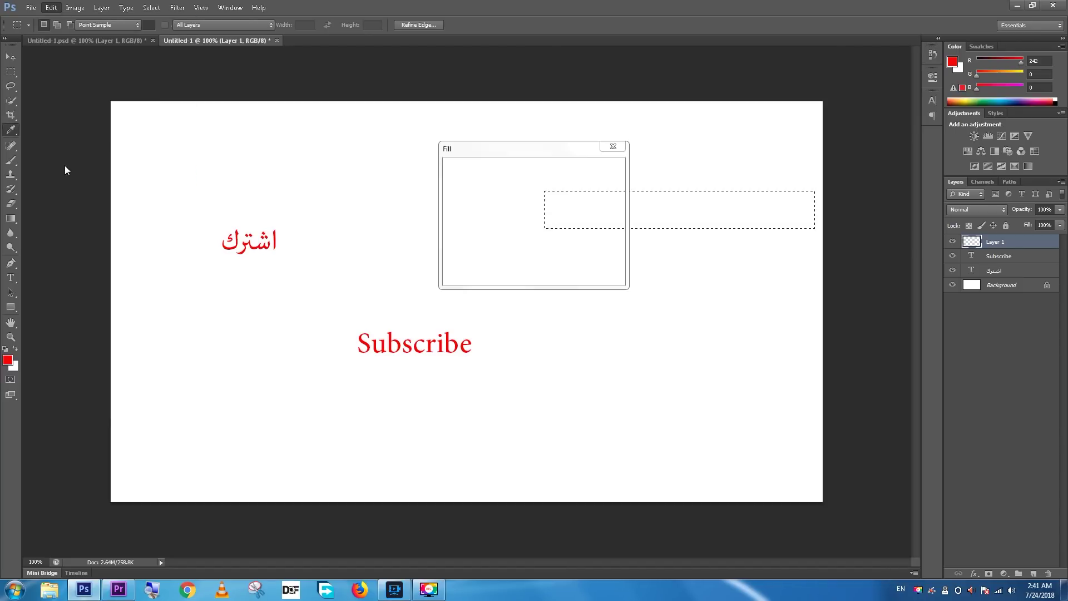
left_click(527, 183)
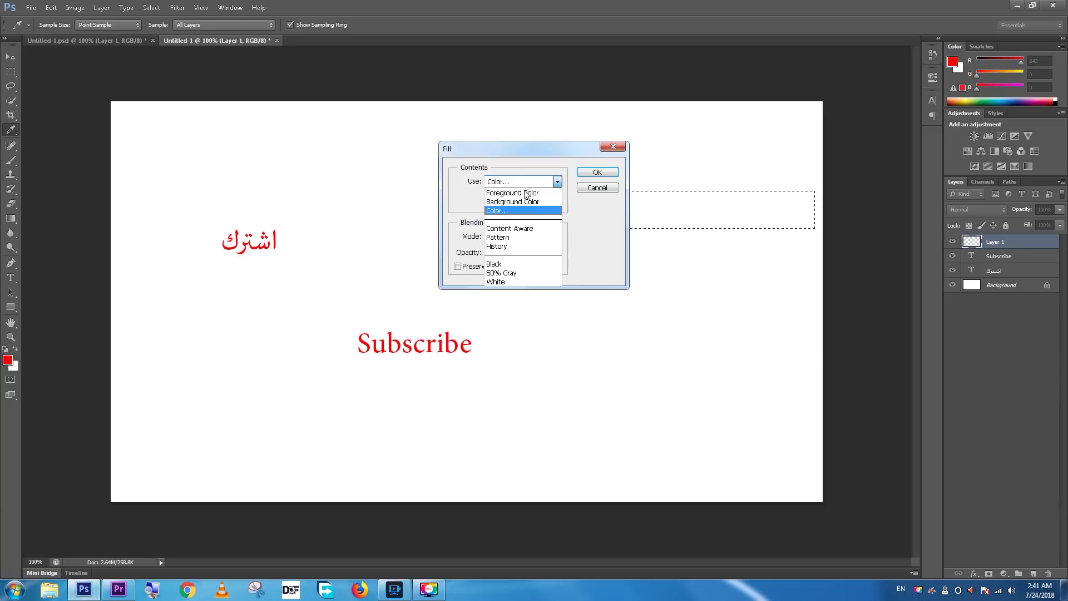
key("Down")
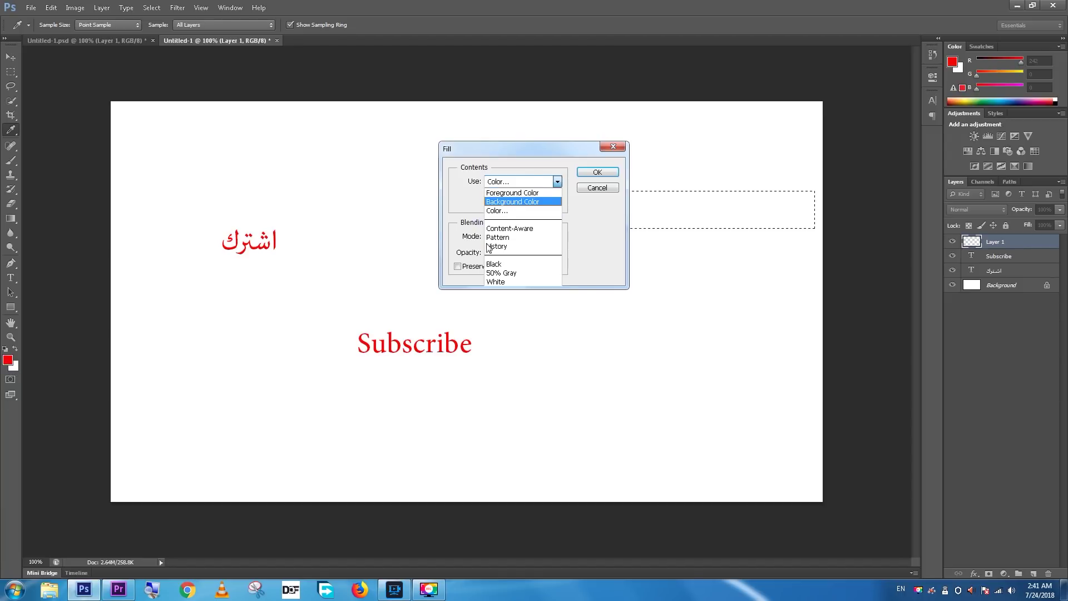
left_click(501, 211)
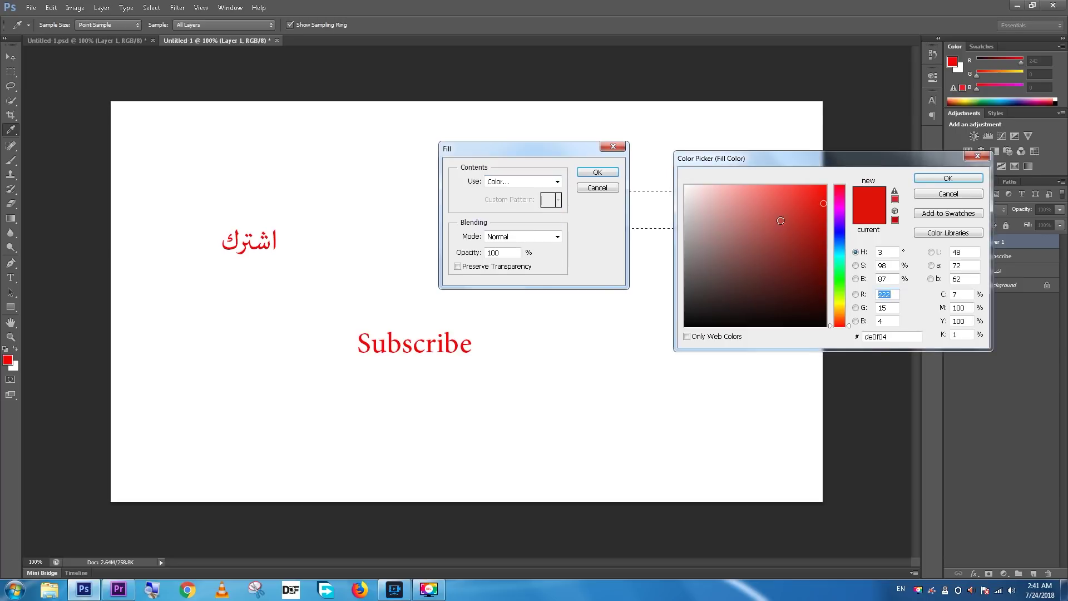
left_click_drag(820, 205, 820, 195)
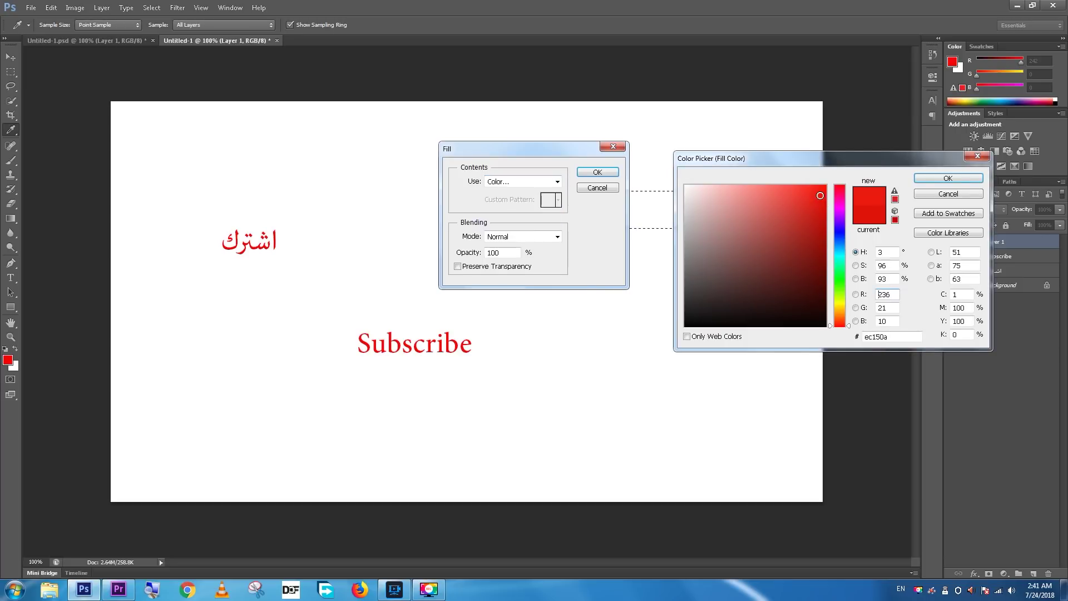
left_click(949, 178)
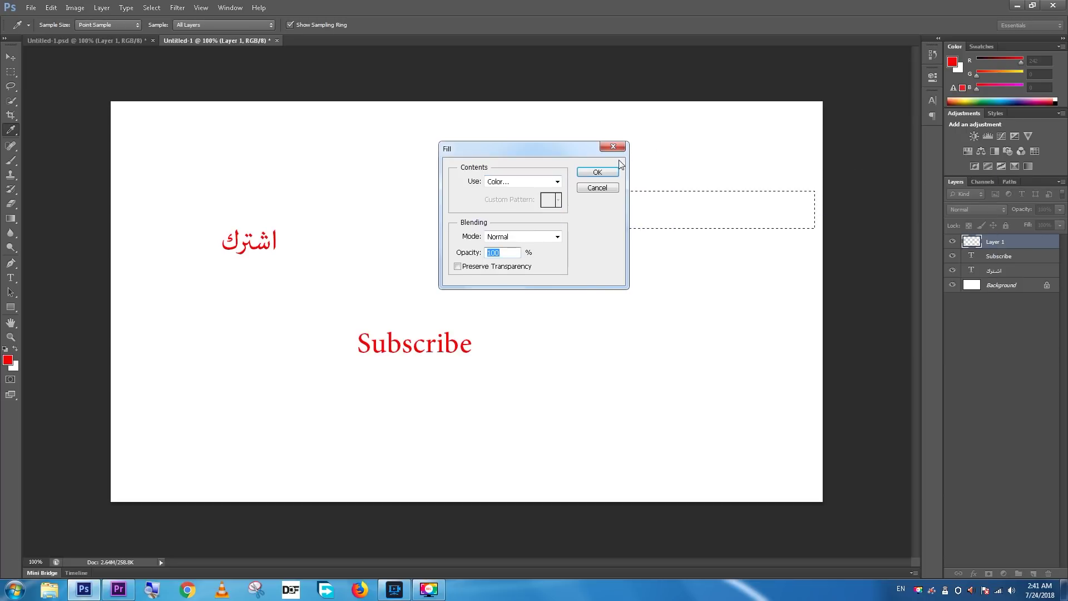
left_click(597, 173)
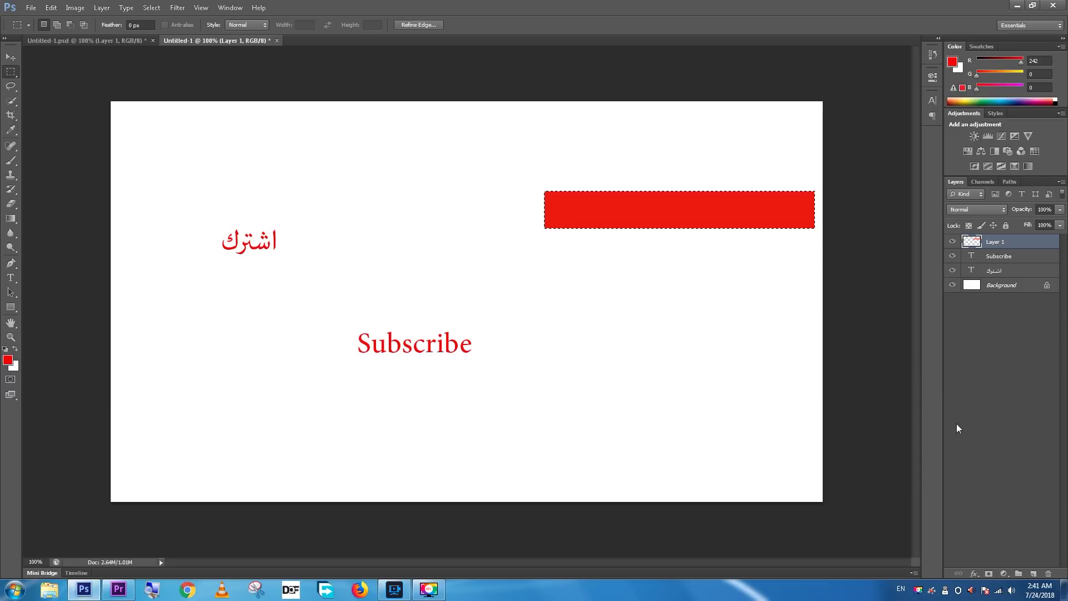
Add Layer 2 and fill the same selection with dark green 007534
key("super+plus")
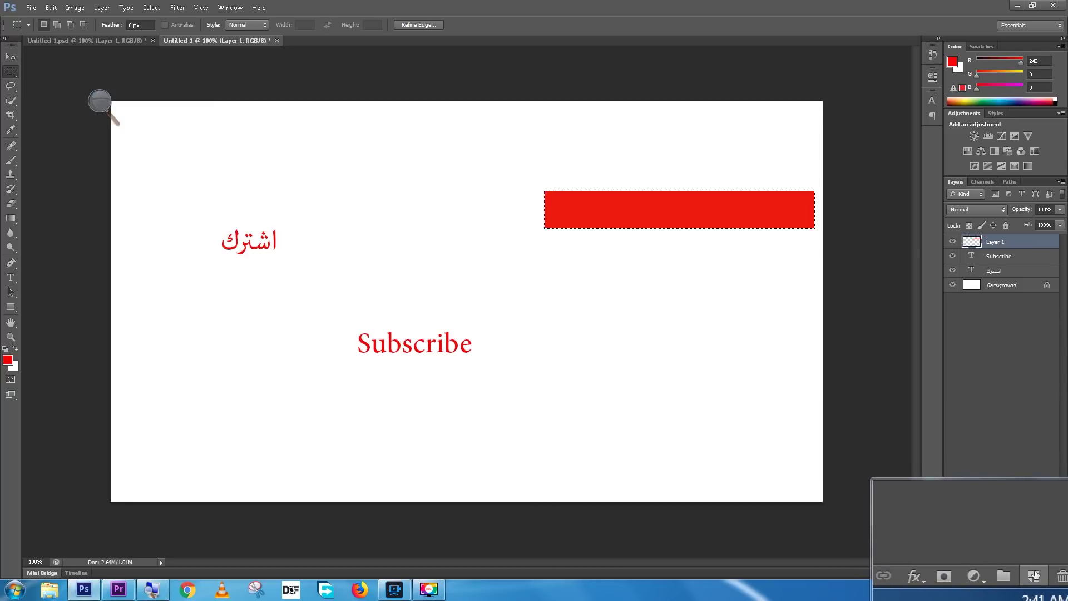
left_click(1034, 576)
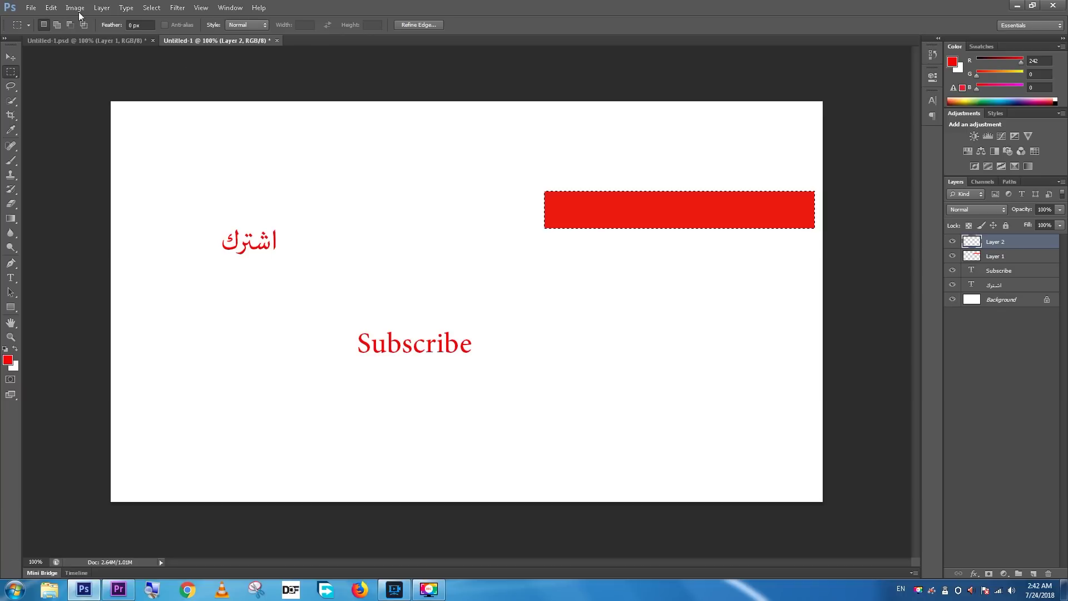
left_click(50, 8)
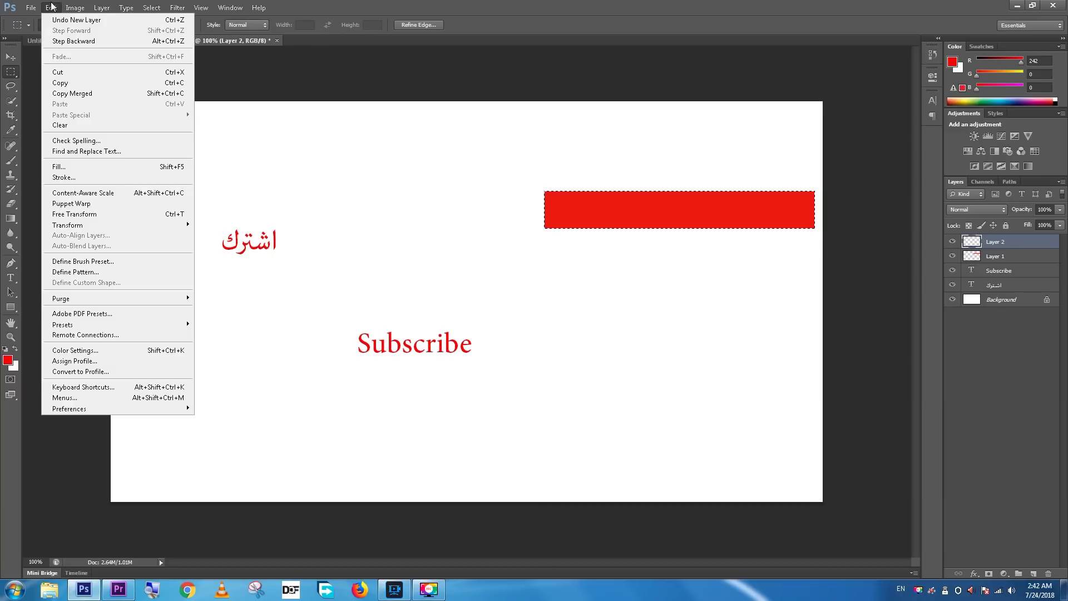
left_click(80, 169)
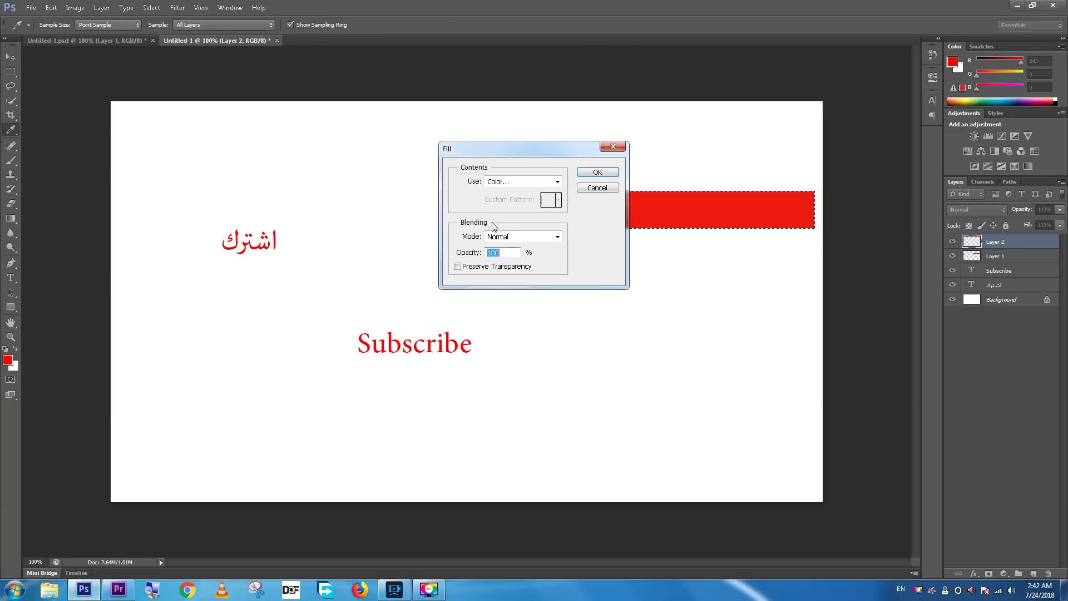
left_click(514, 182)
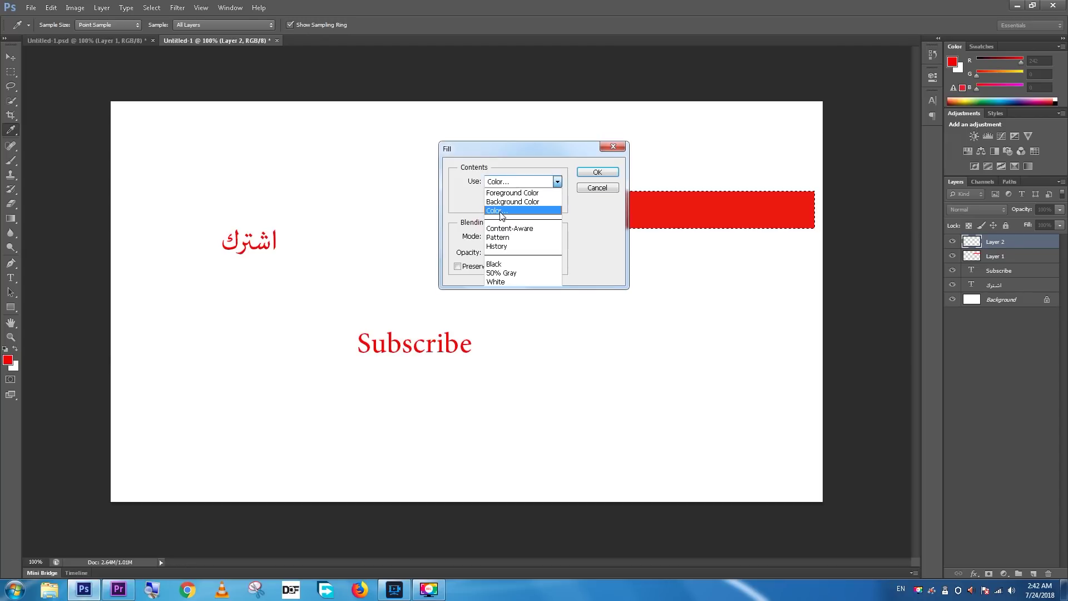
left_click(533, 210)
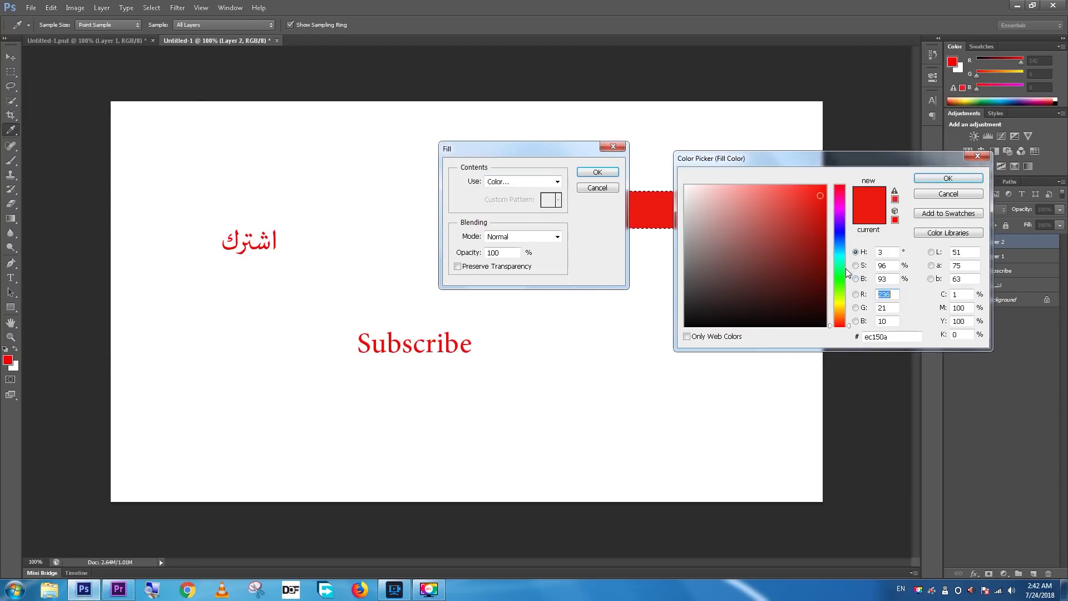
left_click(841, 255)
left_click(843, 271)
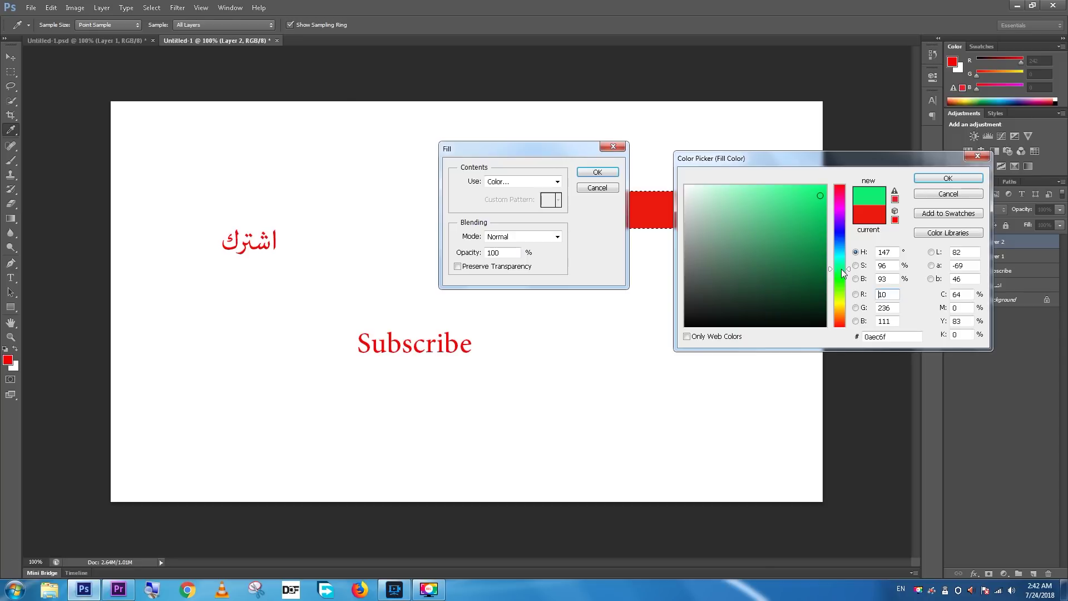
left_click(826, 261)
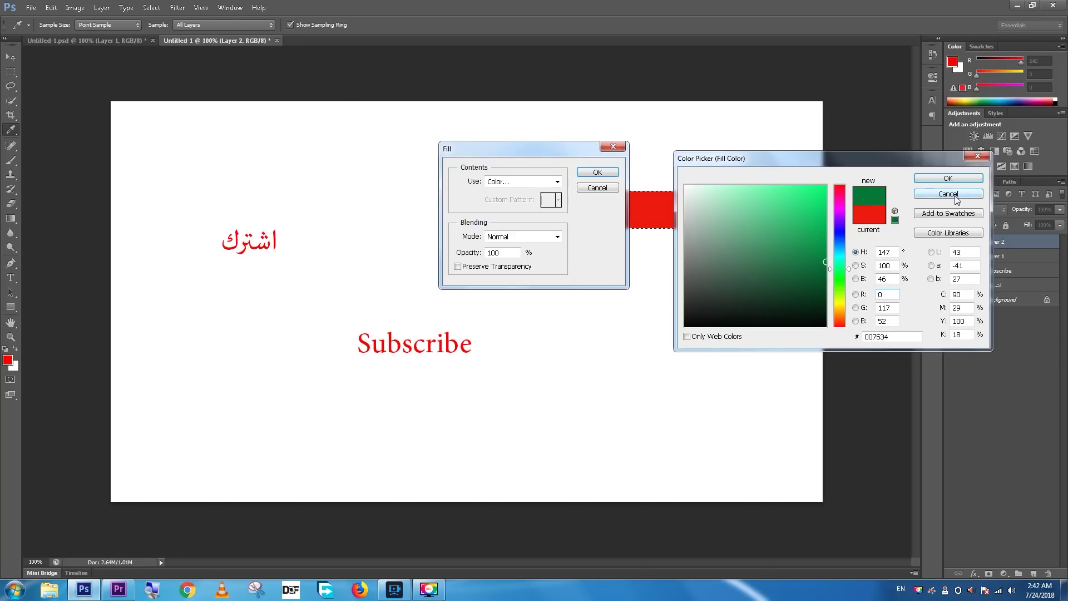
left_click(916, 177)
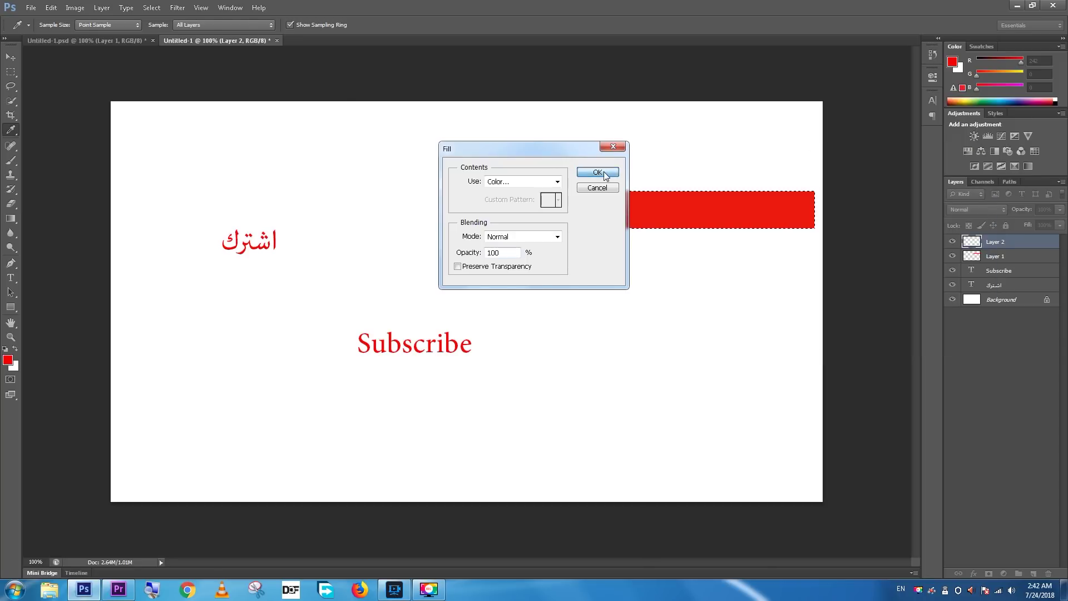
left_click(601, 172)
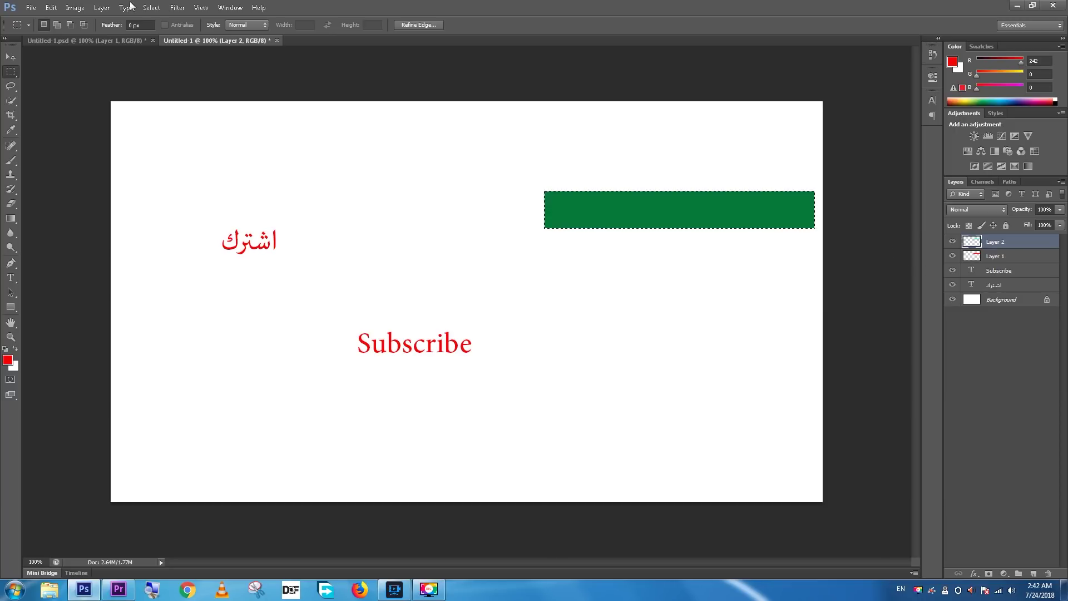
Deselect, then toggle Layer 2's visibility to compare the green and red bars
left_click(159, 9)
left_click(167, 31)
left_click(952, 241)
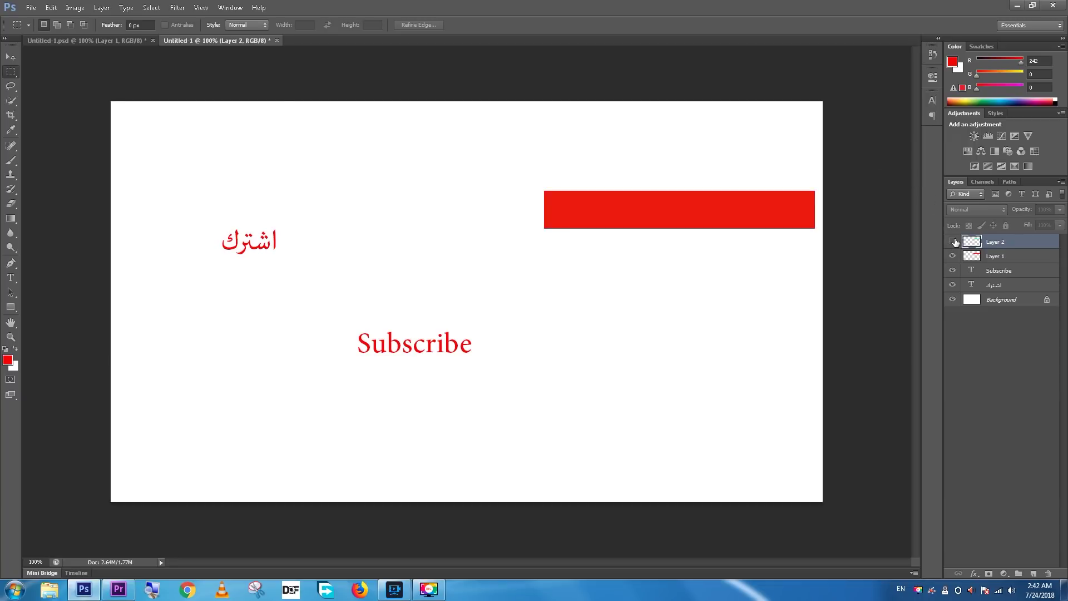
left_click(953, 241)
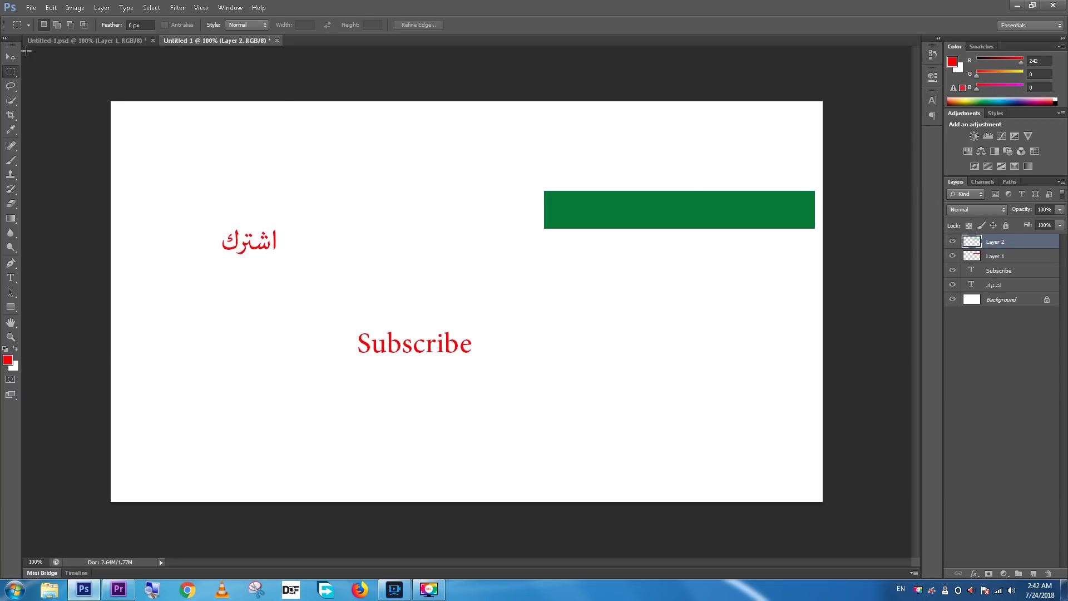
Move the green bar down below the red bar and check both layers' visibility
left_click(8, 58)
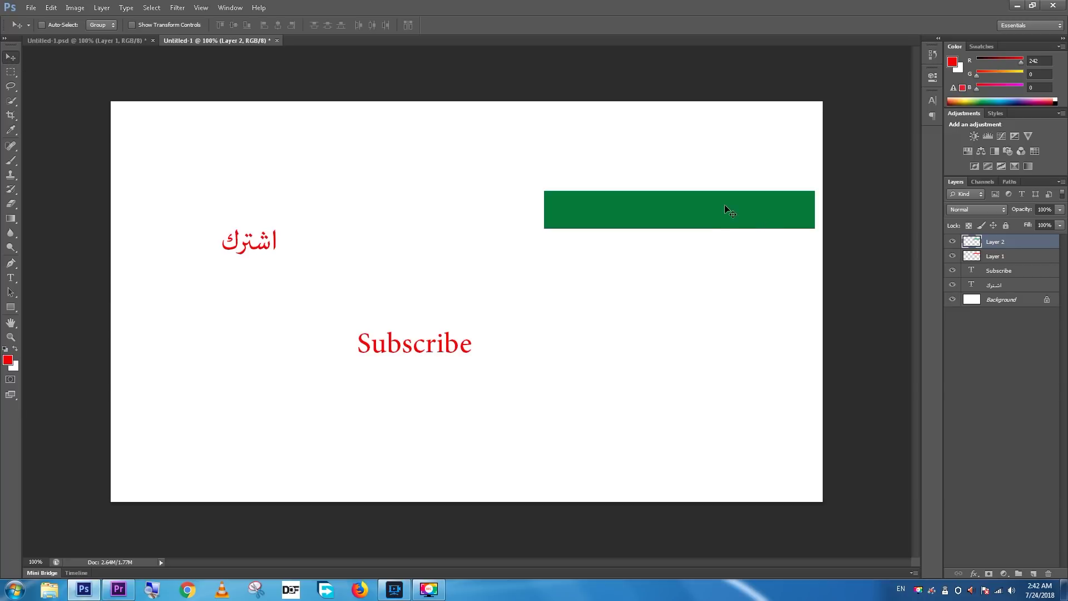
left_click_drag(722, 229, 723, 301)
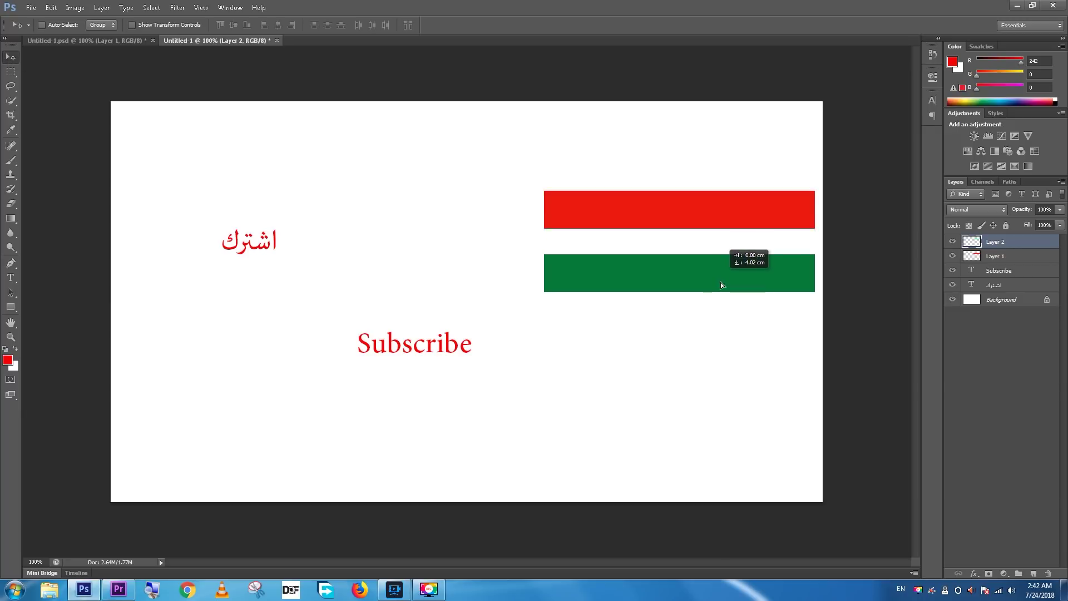
left_click(952, 242)
left_click(952, 256)
left_click(952, 256)
left_click(953, 242)
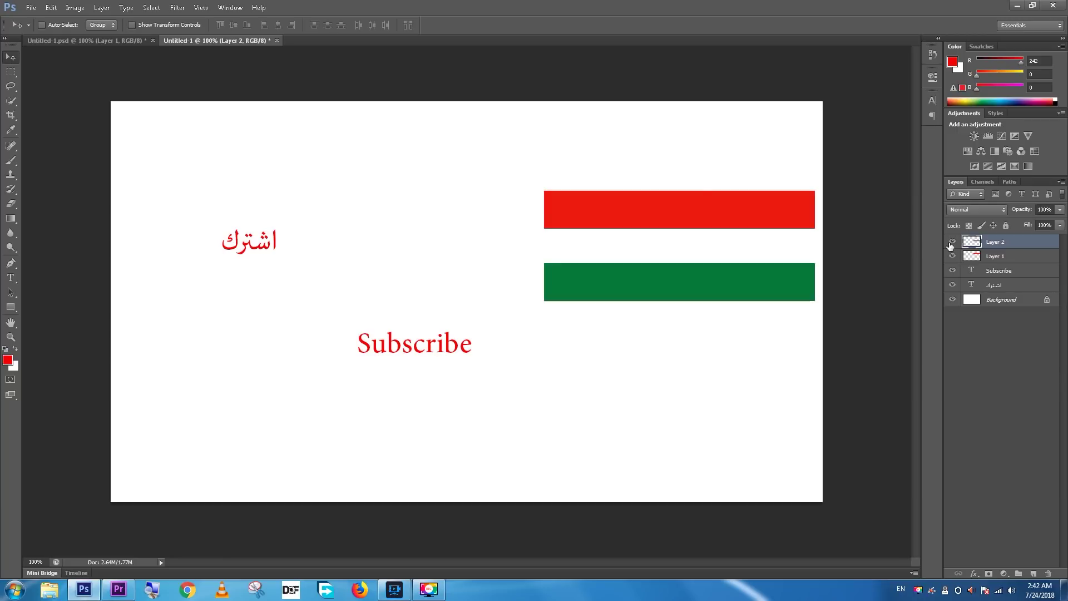
Cancel Save As for Untitled-1.psd and close Photoshop without saving changes
left_click(90, 41)
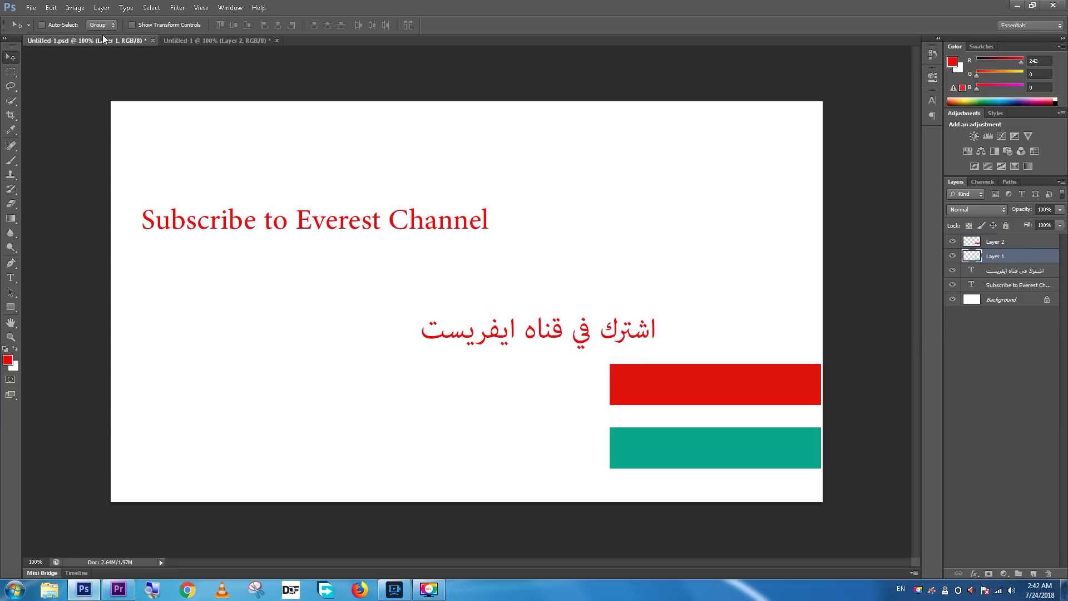
left_click(32, 9)
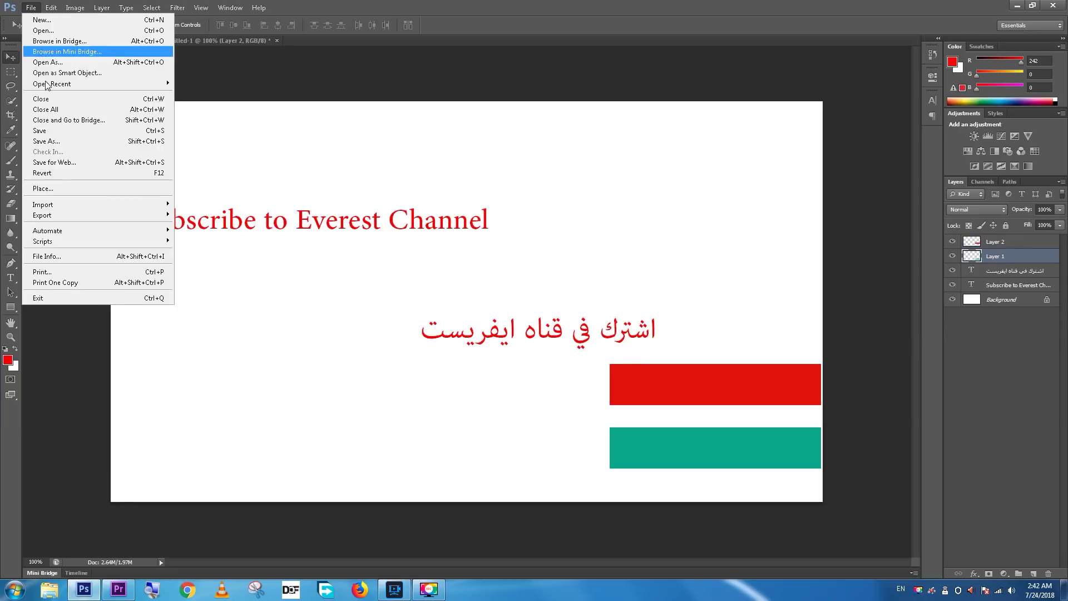
left_click(47, 140)
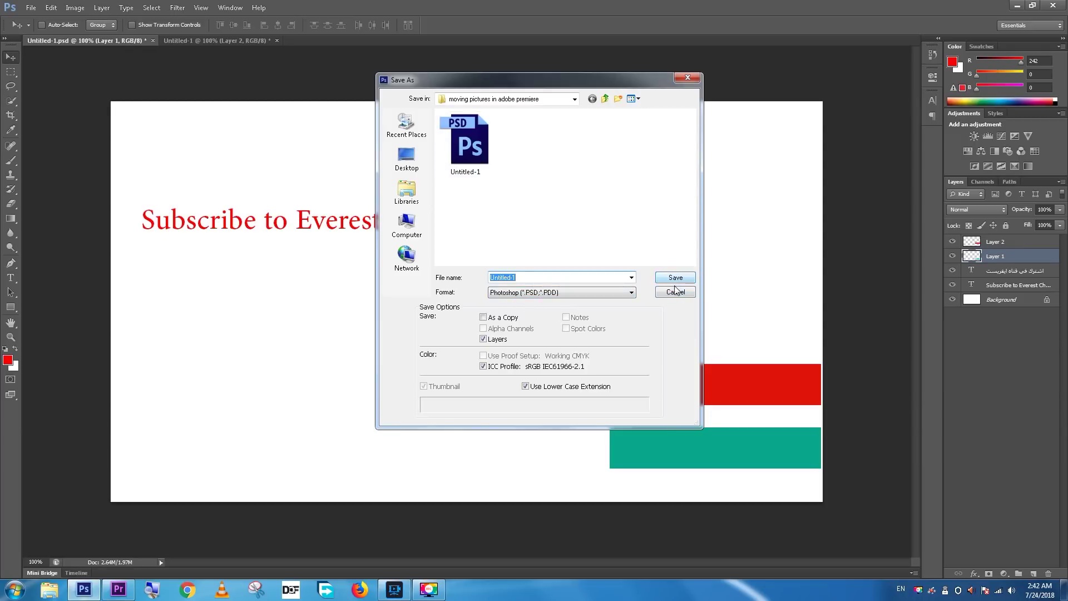
left_click(676, 291)
left_click(1054, 6)
left_click(550, 222)
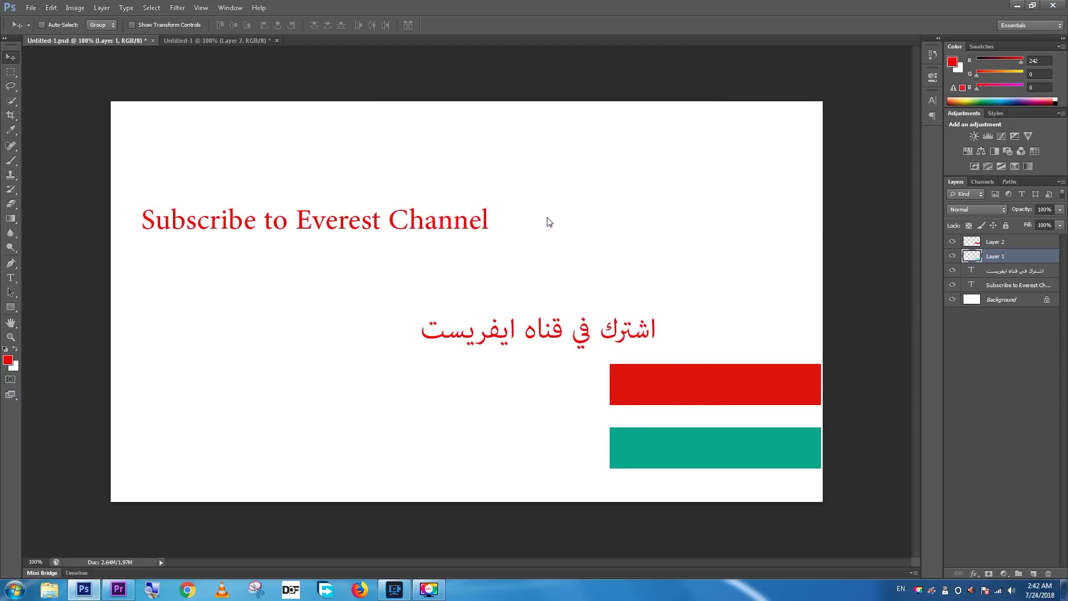
left_click(547, 218)
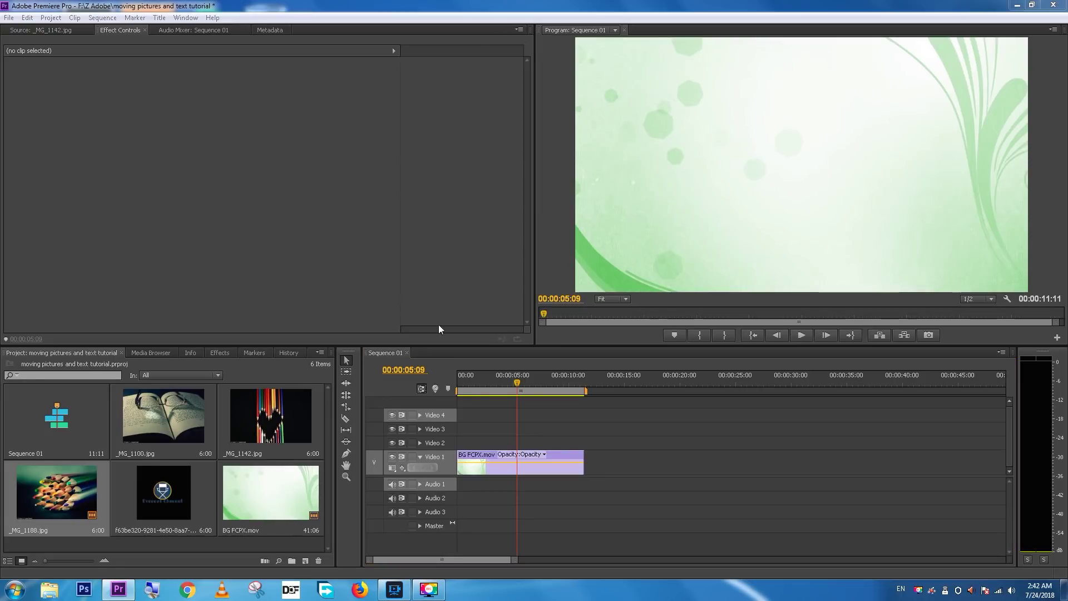
Import Untitled-1.psd from F:\Z Adobe\moving pictures in adobe premiere into the project
left_click(204, 545)
double_click(205, 546)
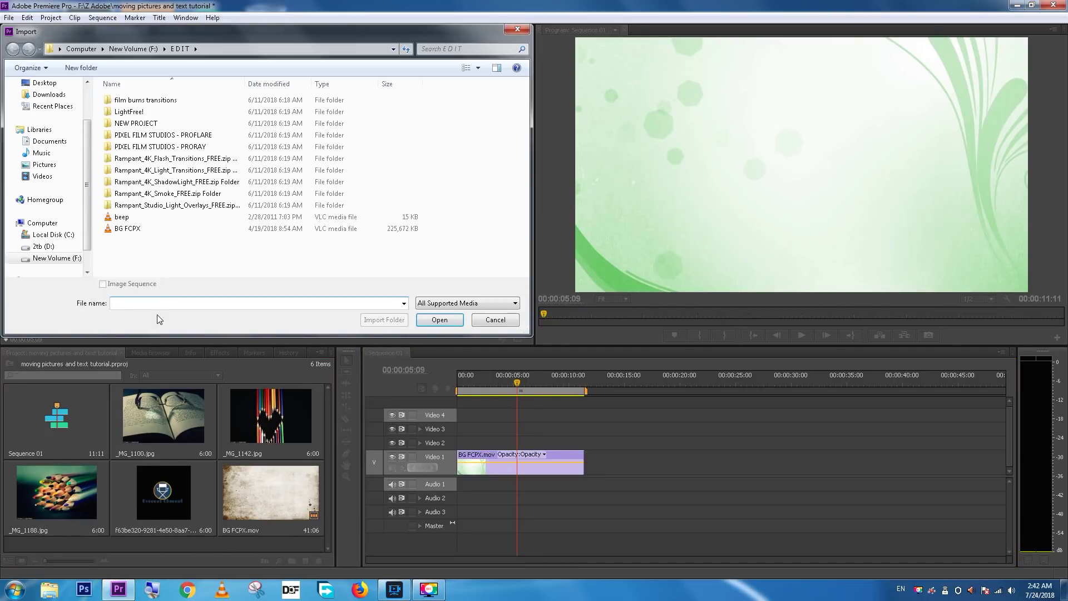
left_click(132, 49)
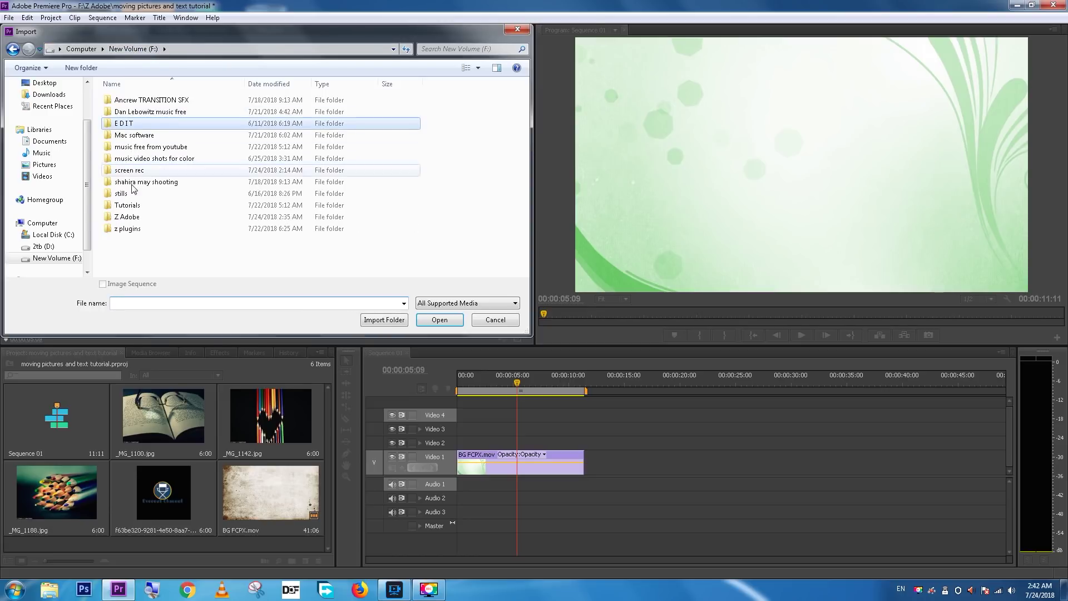
double_click(132, 217)
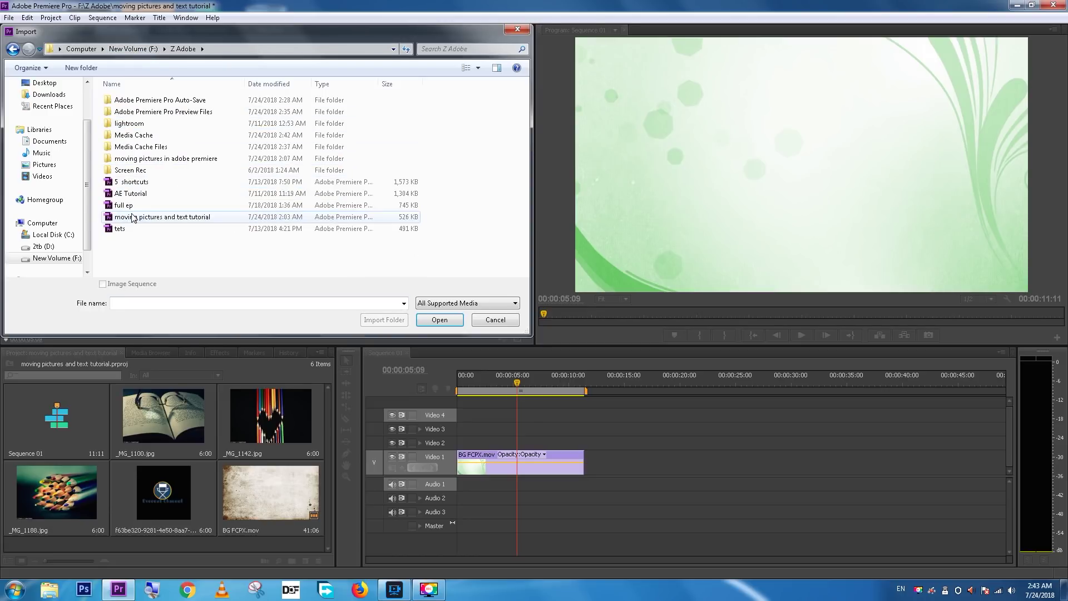
double_click(156, 158)
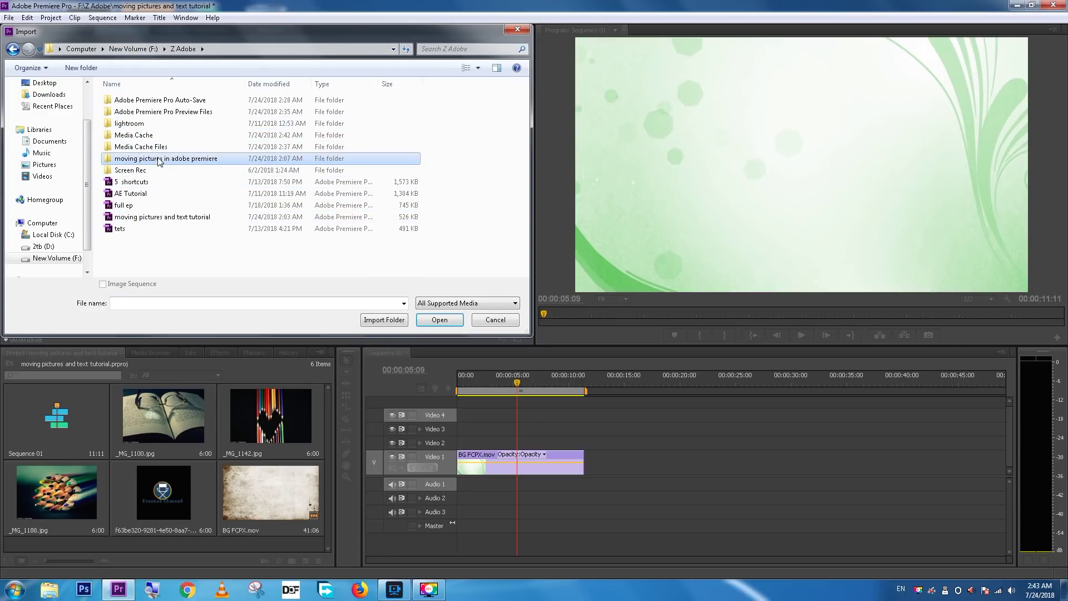
double_click(373, 131)
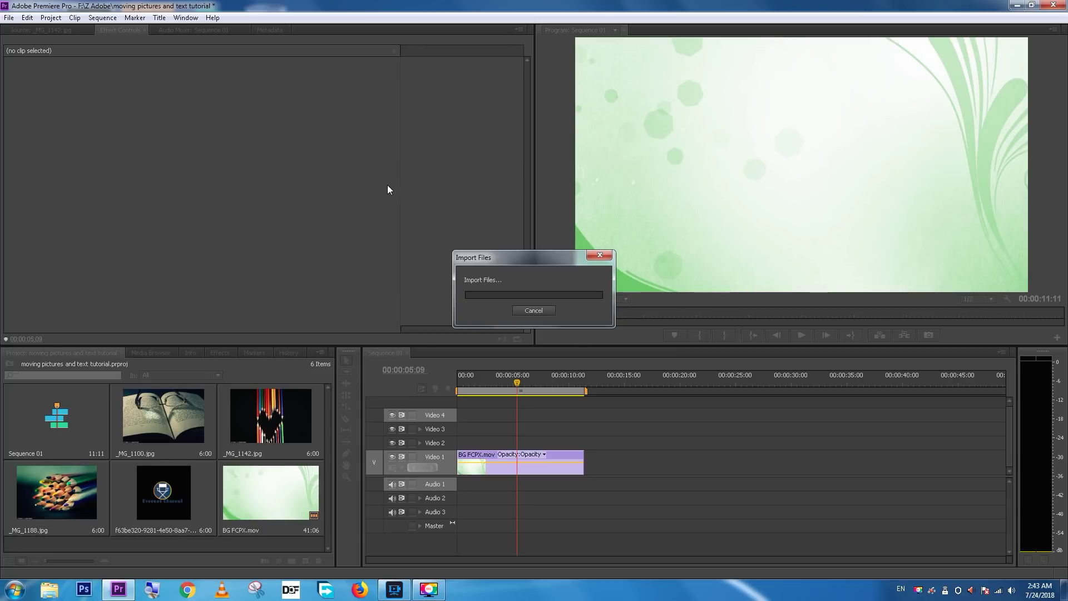
Import it as Individual Layers, keeping Layer 1 and excluding the Background layer
left_click(518, 217)
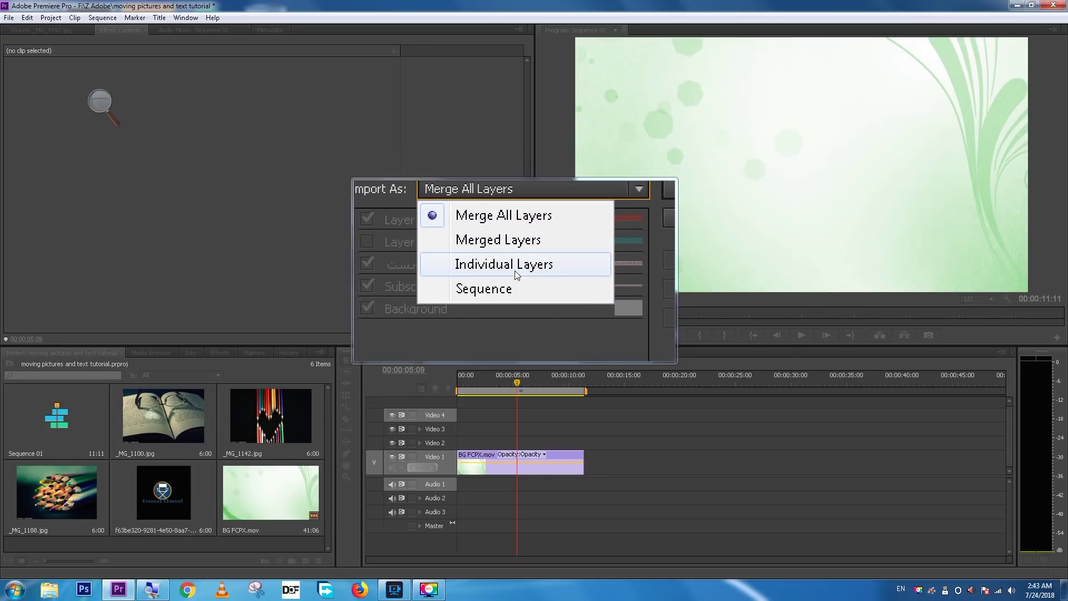
left_click(515, 270)
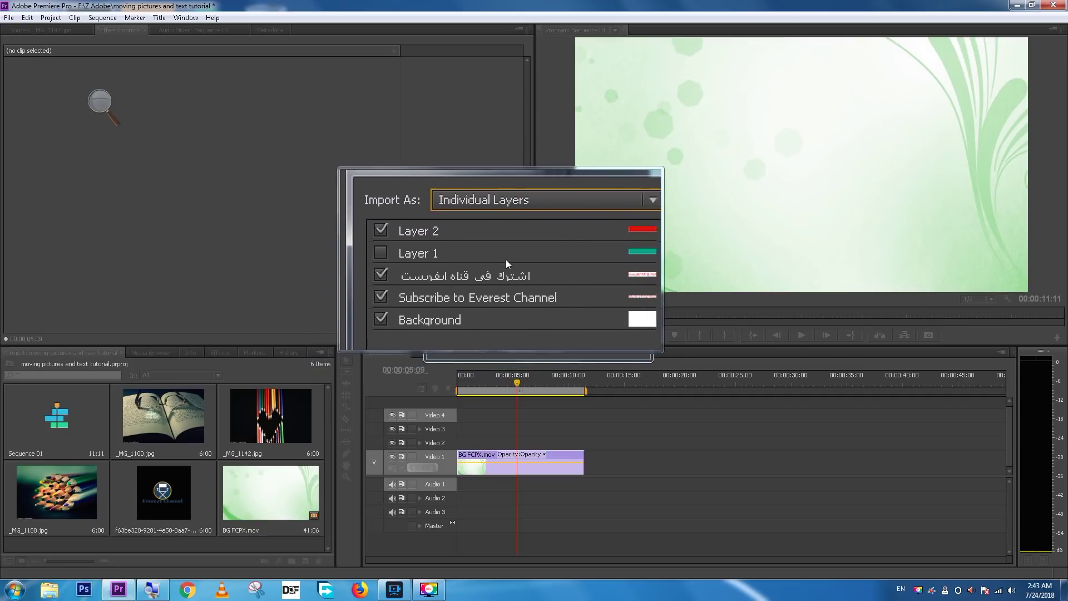
left_click(446, 257)
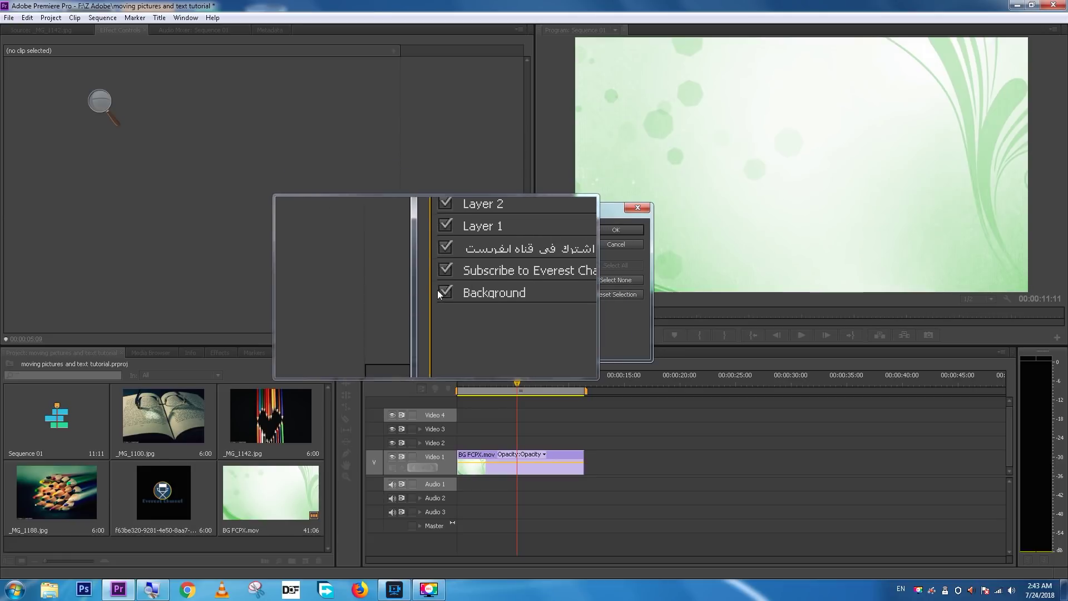
left_click(442, 290)
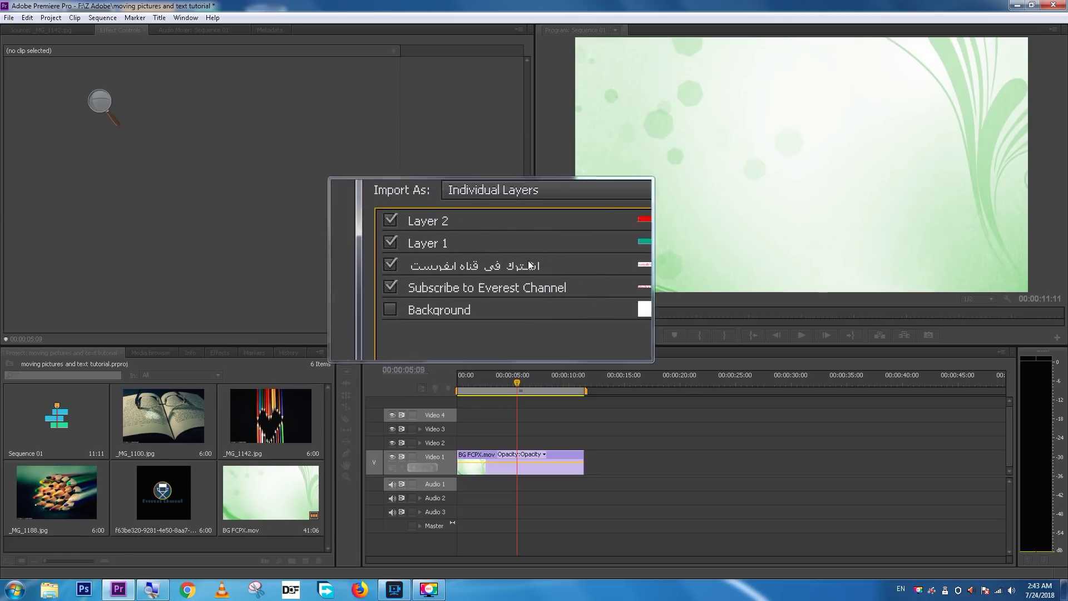
left_click(616, 232)
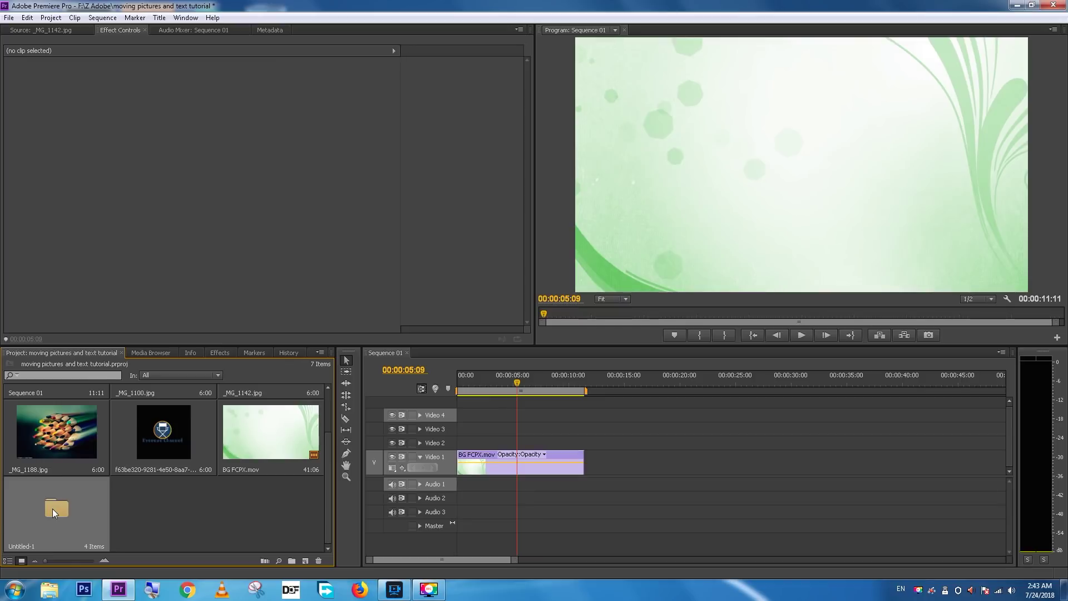
Place the English title, Arabic title, red bar and teal bar on Video 2–5, matching the background length
double_click(53, 509)
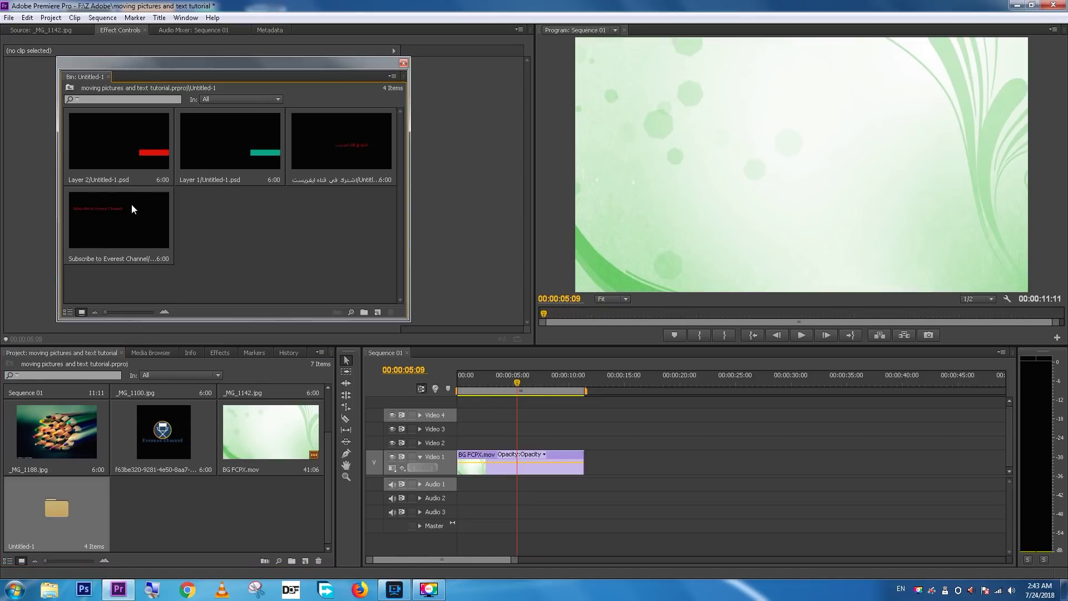
mouse_move(105, 223)
left_mouse_down()
mouse_move(519, 442)
mouse_move(583, 442)
left_mouse_up()
left_click_drag(353, 146, 518, 434)
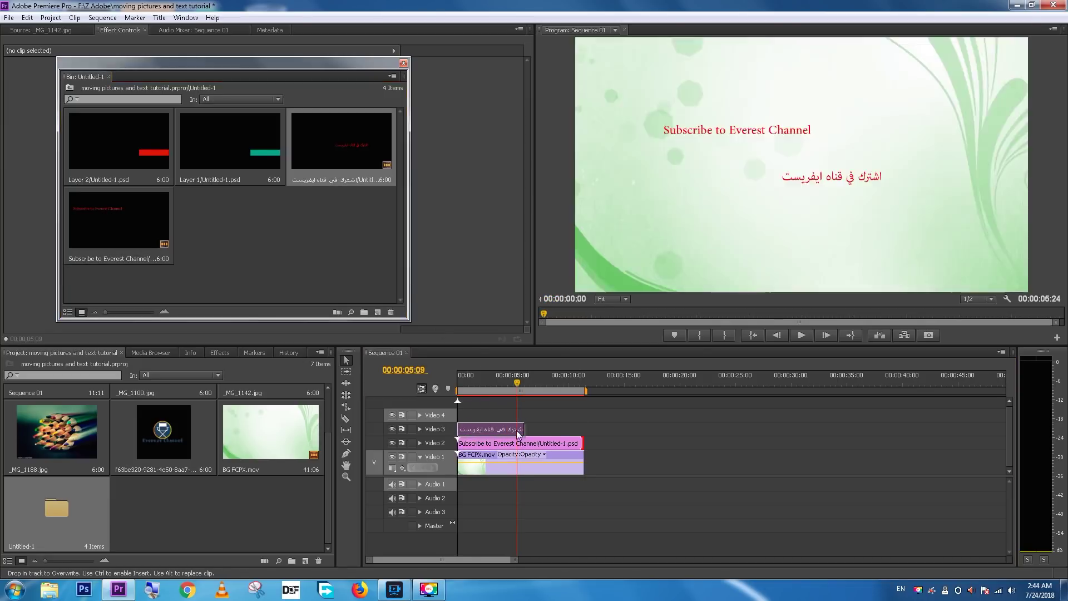
left_click_drag(523, 429, 583, 429)
left_click_drag(119, 142, 459, 415)
mouse_move(230, 142)
left_mouse_down()
mouse_move(458, 400)
mouse_move(583, 401)
left_mouse_up()
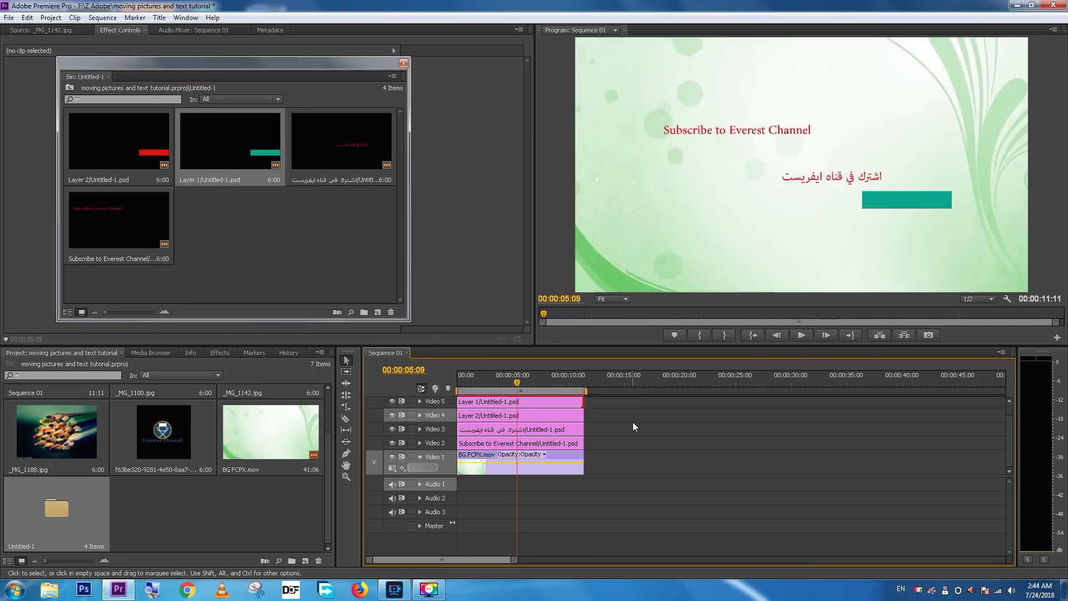
left_click(492, 403)
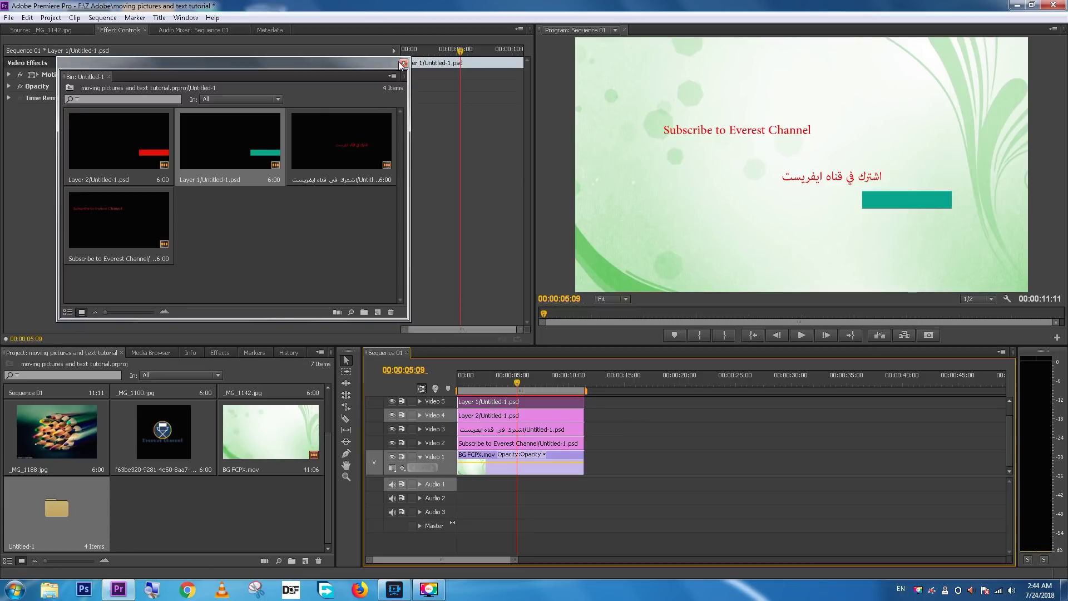
Enlarge the teal bar with Motion > Scale and nudge its position in the preview
left_click(403, 65)
left_click(9, 74)
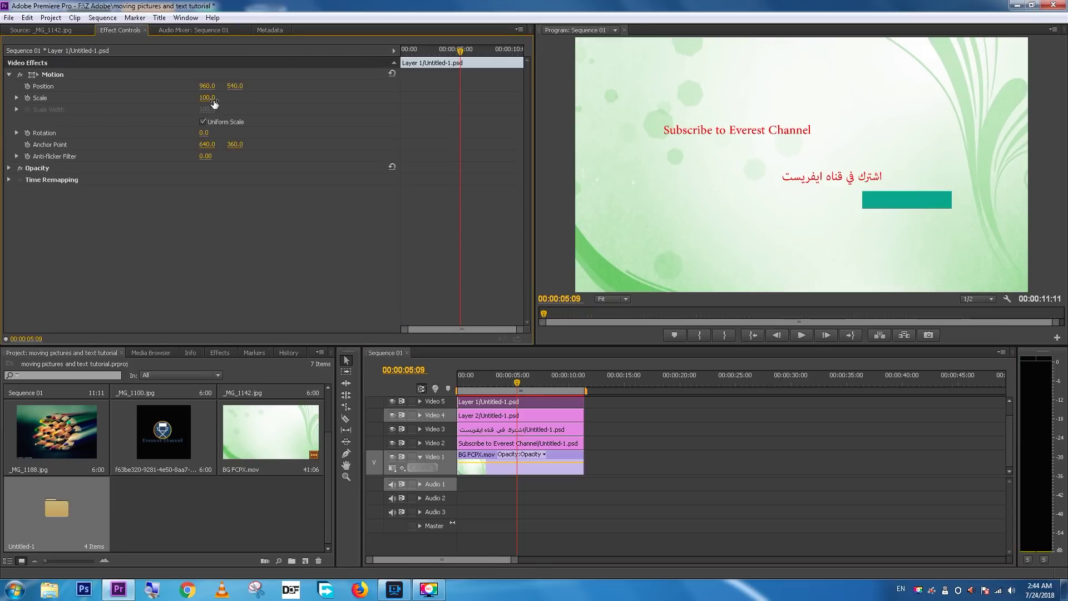
left_click(16, 98)
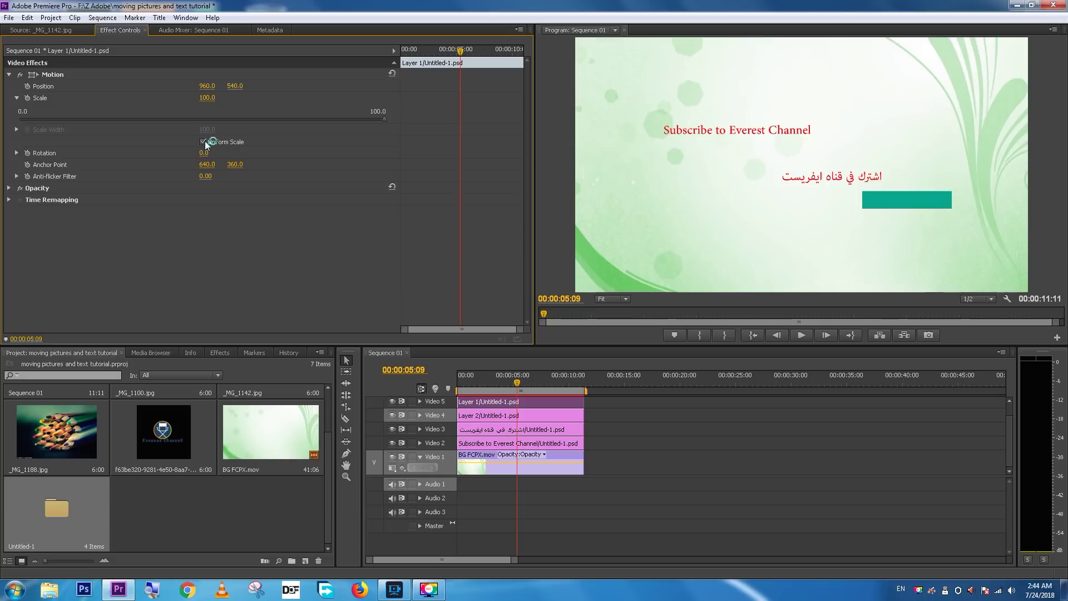
key("super+plus")
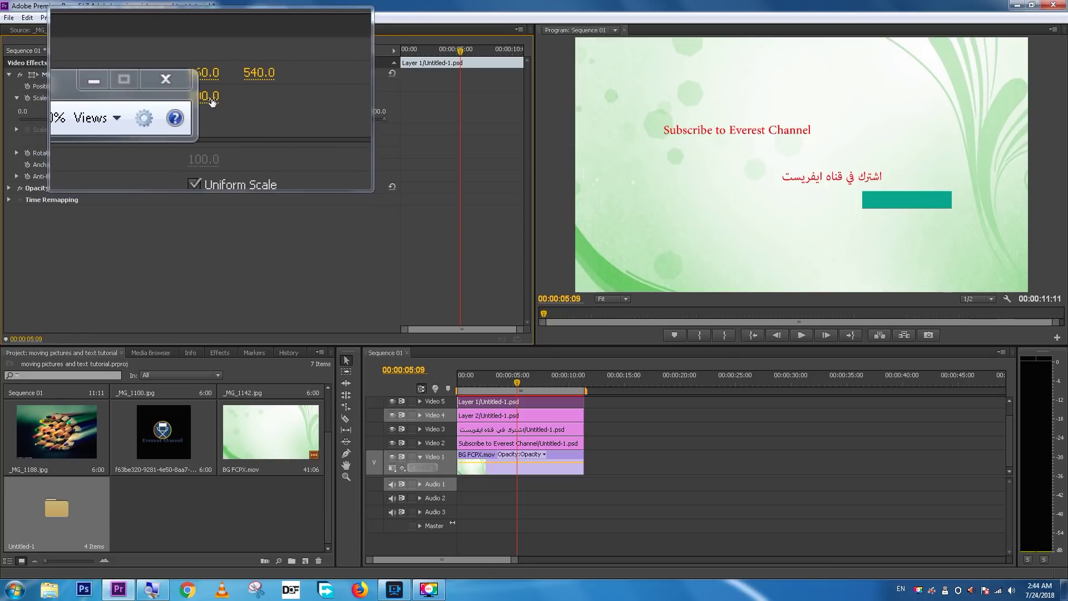
left_click_drag(212, 99, 274, 104)
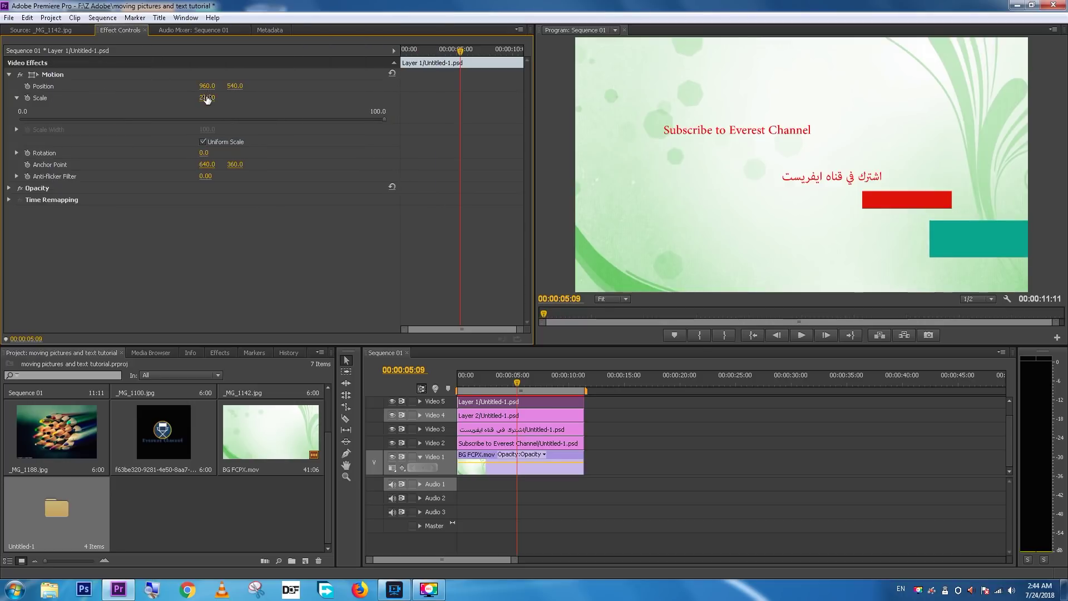
left_click(35, 73)
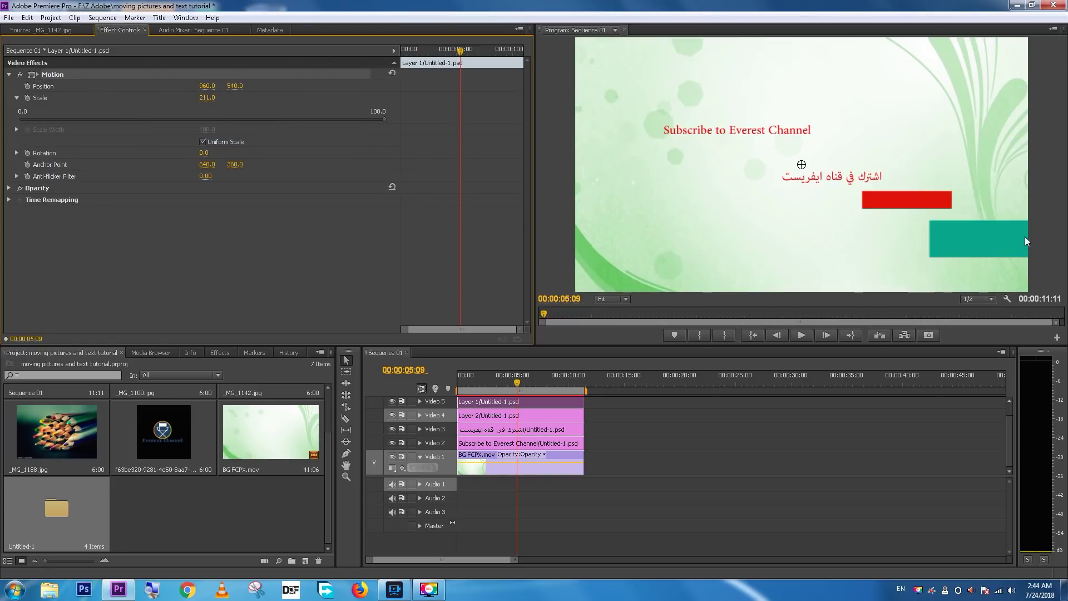
left_click_drag(906, 236, 920, 237)
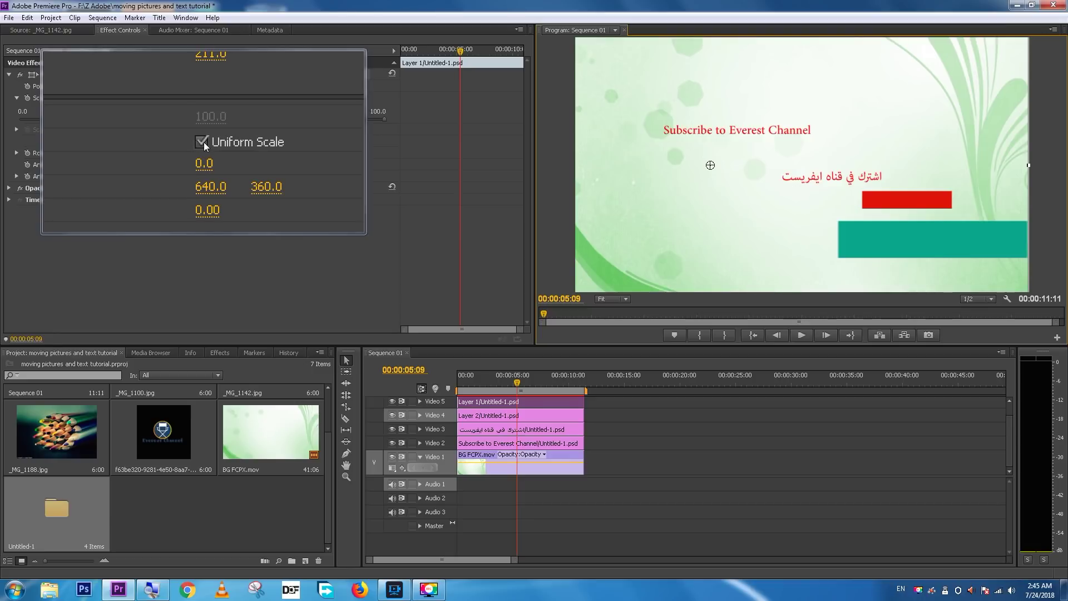
Turn off Uniform Scale and set the bar to width 215 and height 183
left_click(204, 144)
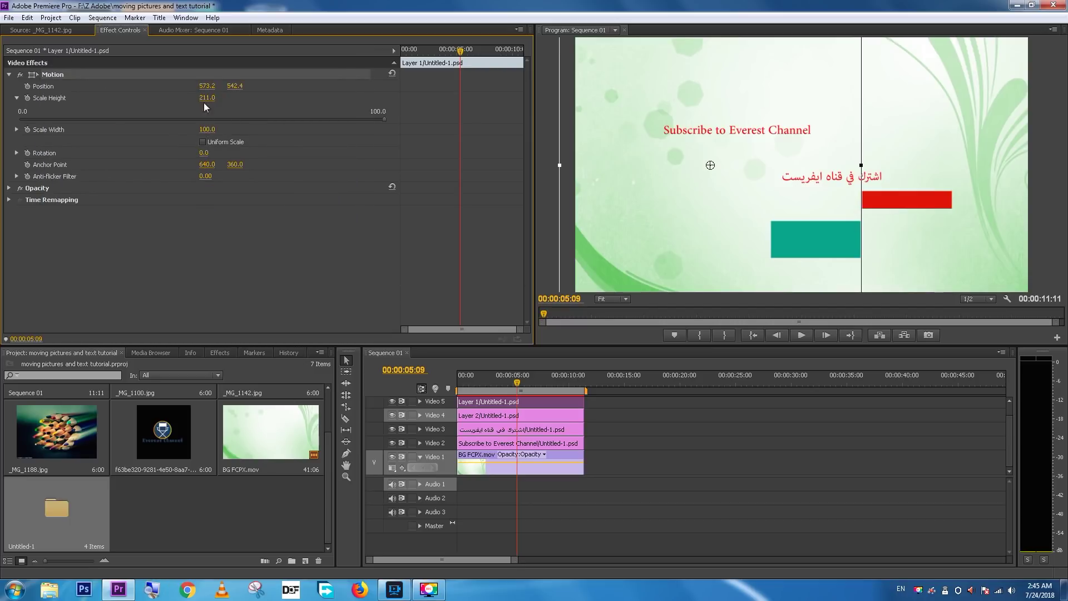
left_click_drag(207, 129, 276, 129)
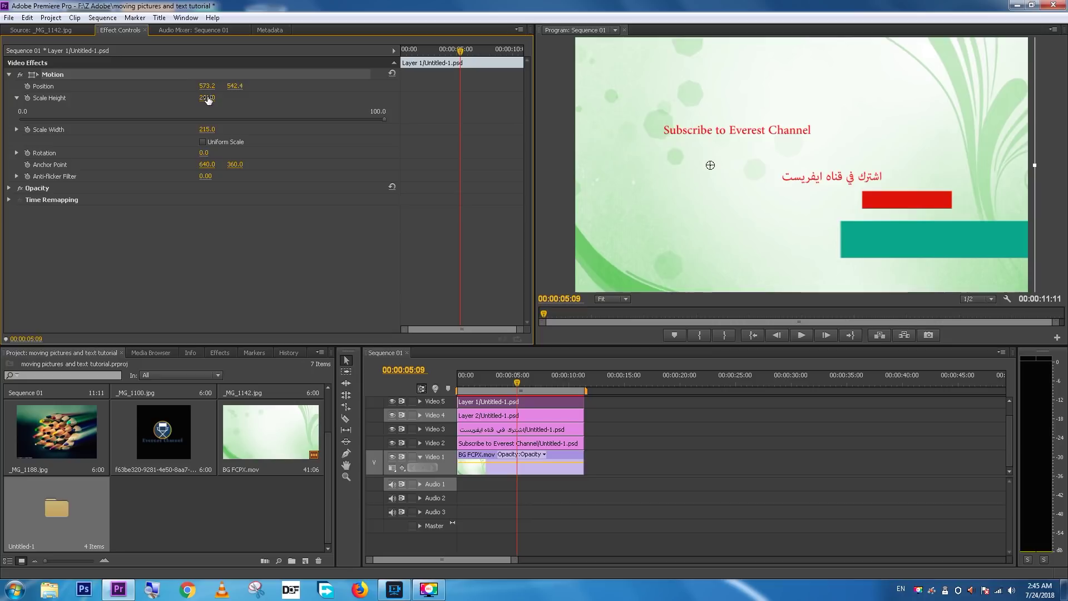
mouse_move(207, 98)
left_mouse_down()
mouse_move(233, 97)
mouse_move(197, 97)
left_mouse_up()
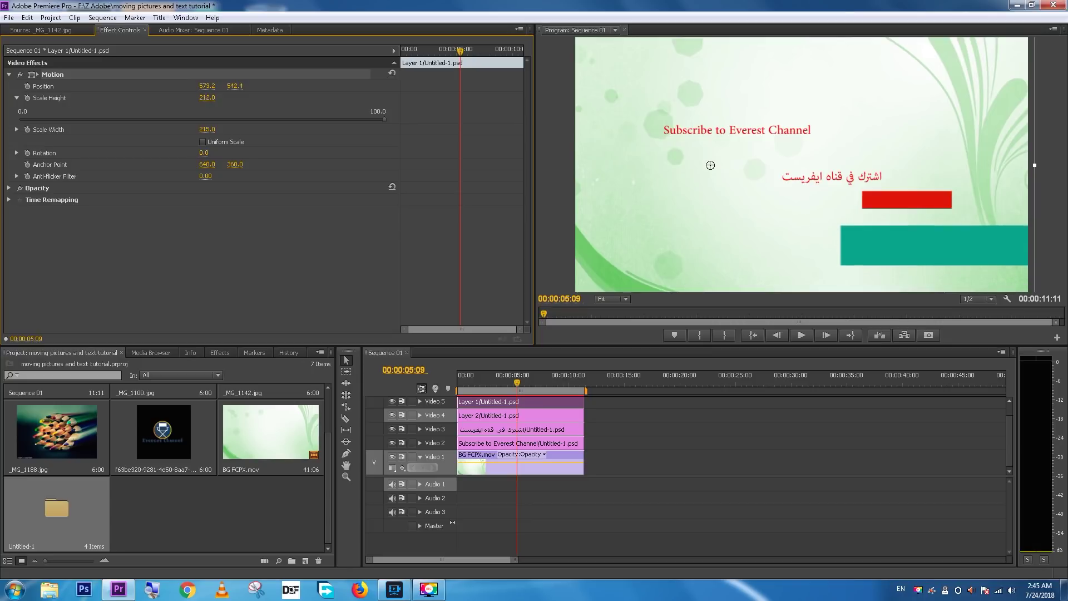
left_click_drag(229, 100, 223, 101)
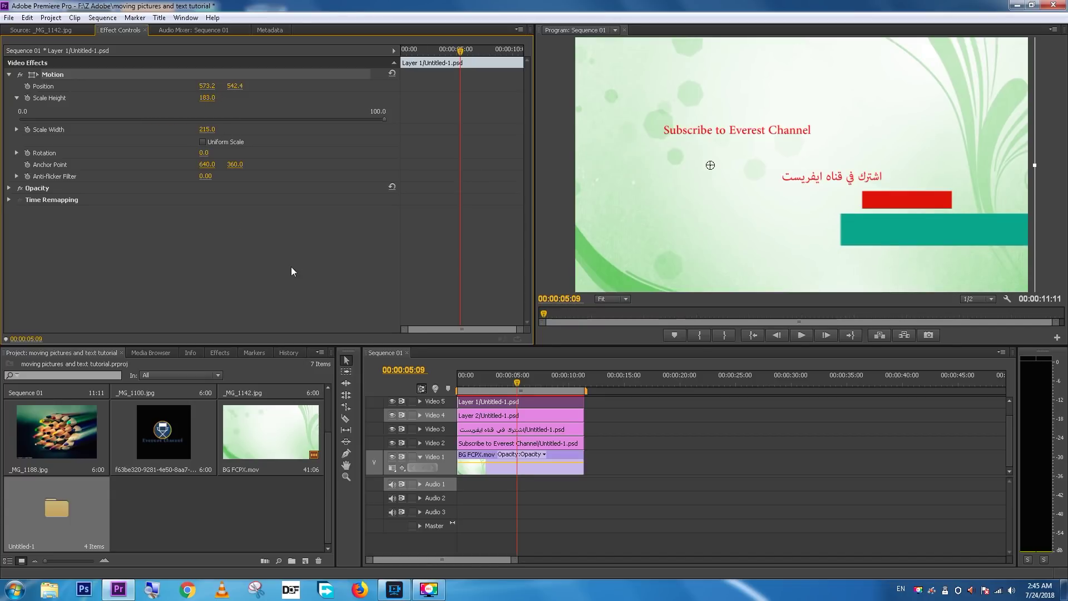
left_click(504, 417)
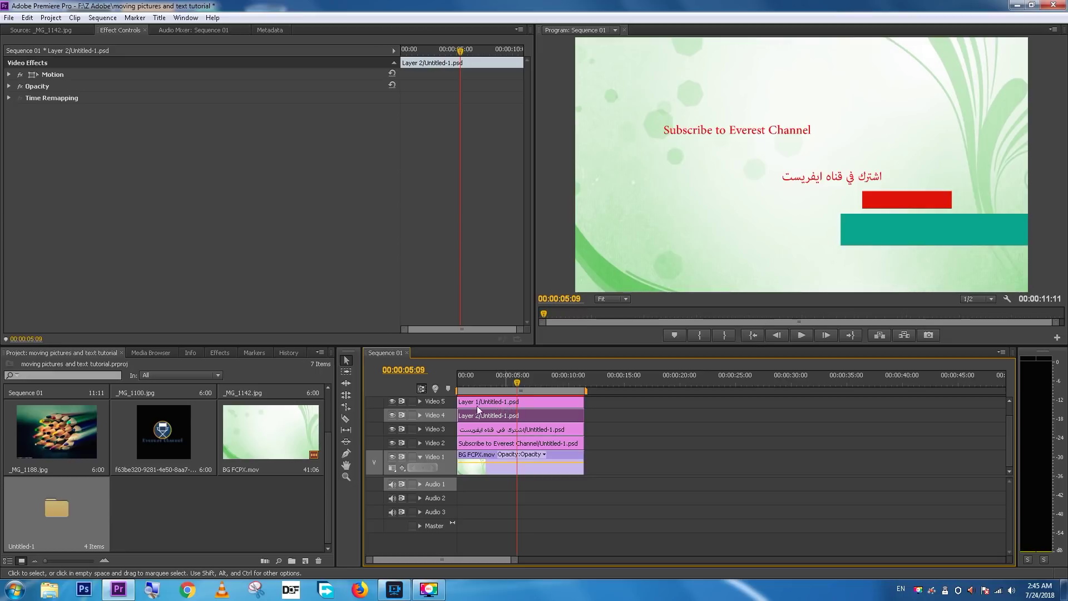
Stretch the red bar wider and taller with non-uniform scale, positioned against the right edge
left_click(392, 401)
left_click(393, 402)
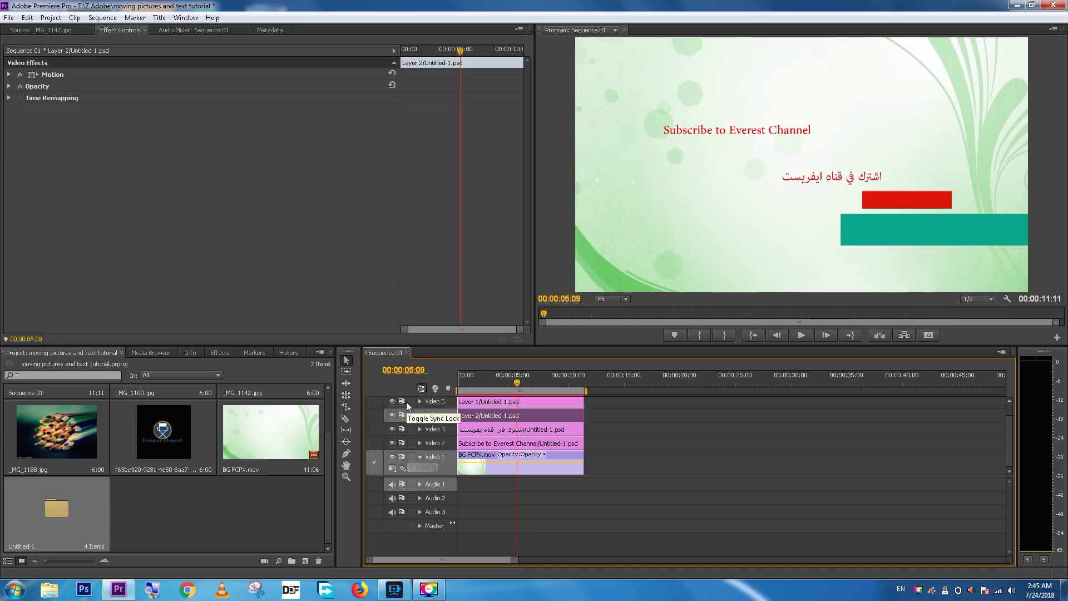
left_click(393, 415)
left_click(393, 415)
left_click(9, 75)
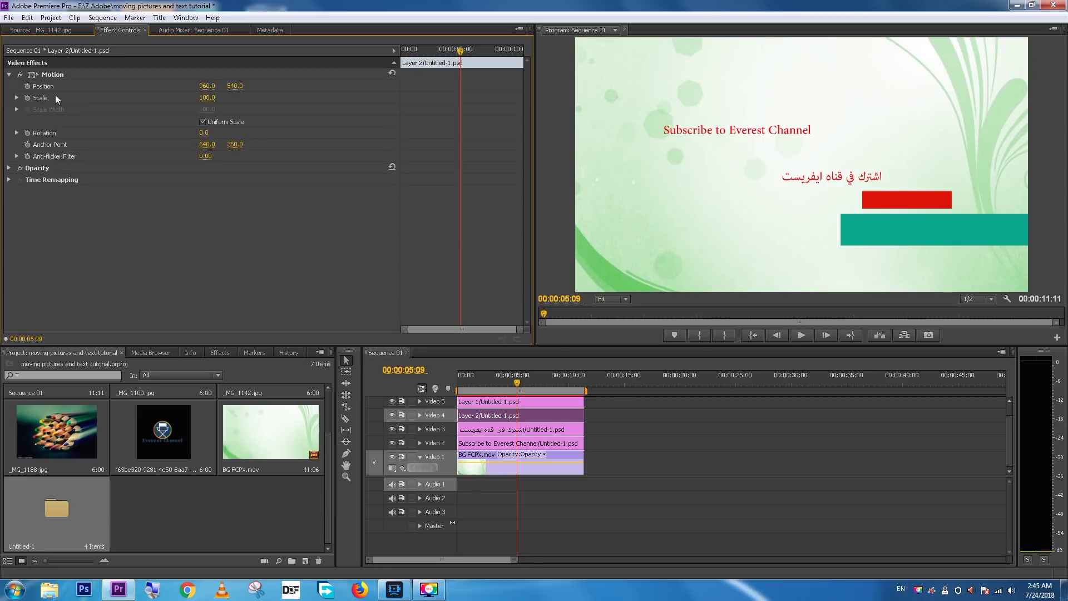
left_click(218, 123)
left_click_drag(207, 109, 300, 109)
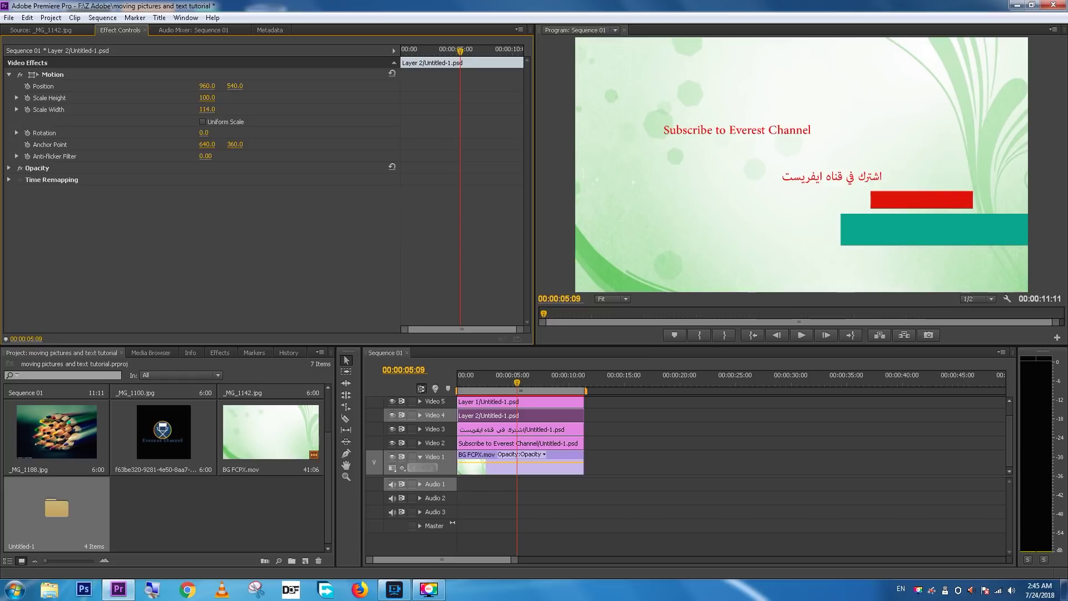
left_click_drag(207, 86, 34, 85)
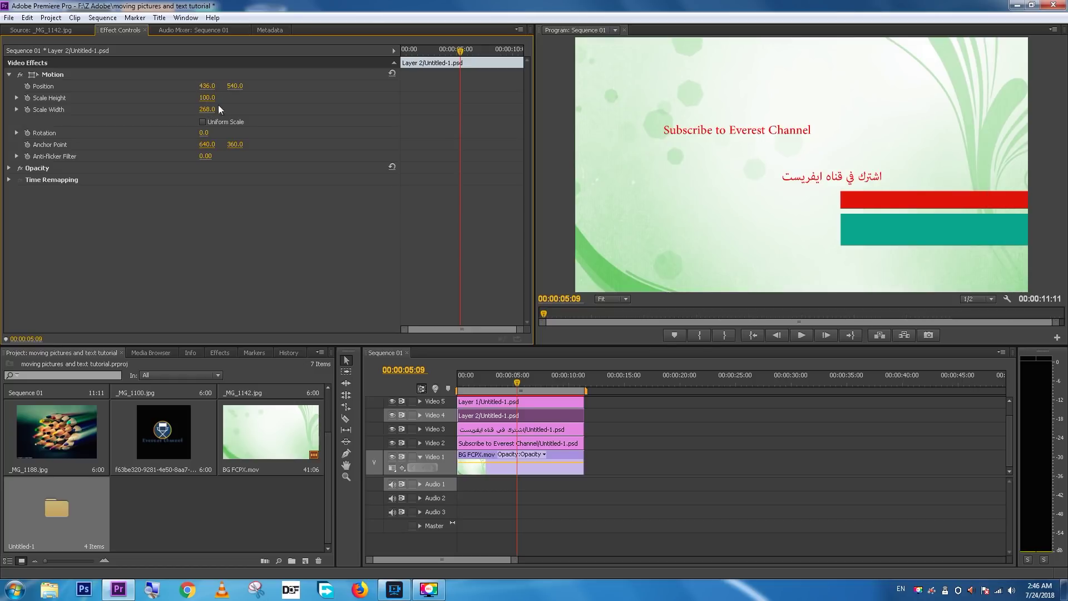
left_click_drag(207, 98, 239, 86)
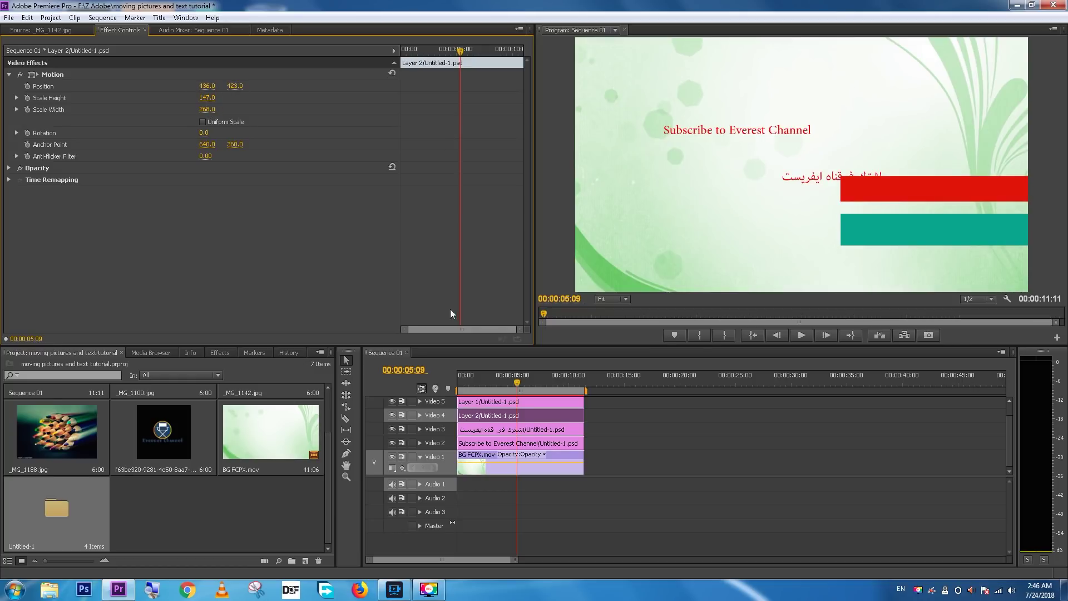
left_click(515, 421)
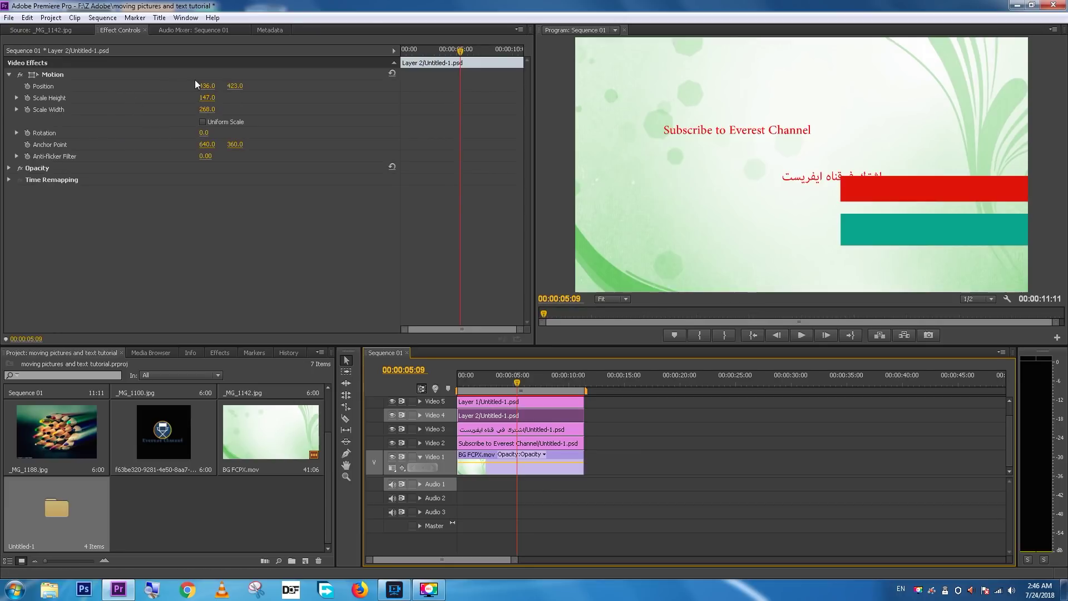
left_click(232, 86)
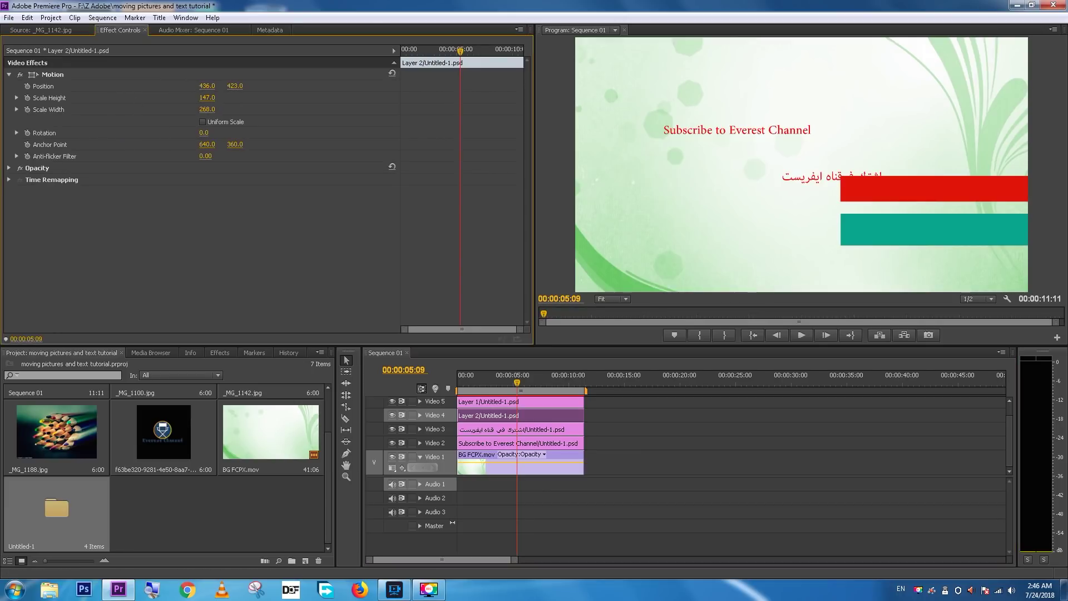
left_click_drag(235, 86, 298, 86)
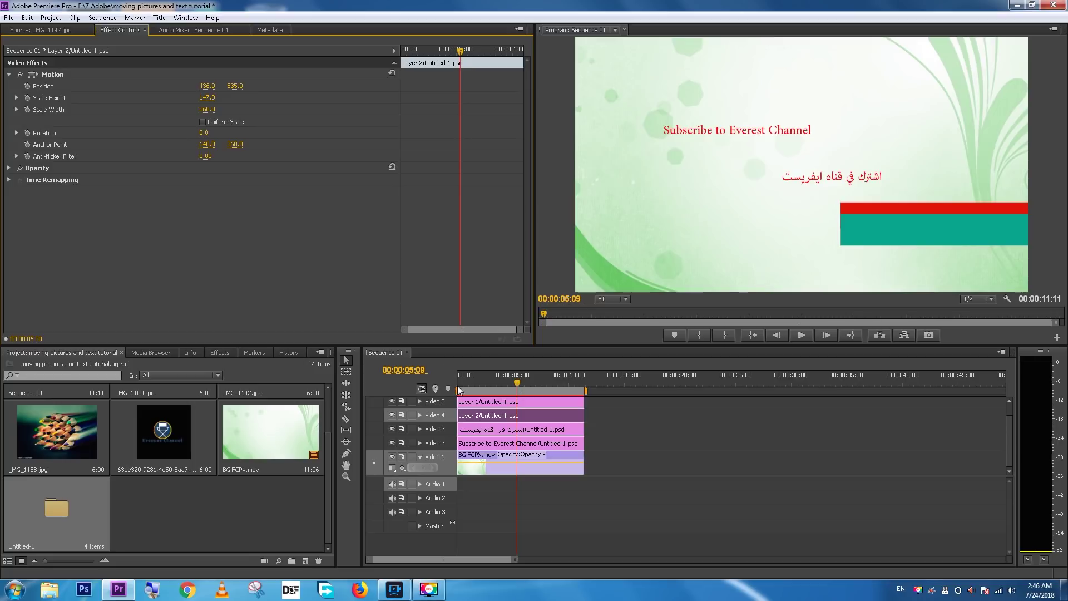
Move the teal bar down to position 573.2, 687.4, leaving a gap below the red bar
left_click(475, 402)
left_click_drag(232, 89, 310, 89)
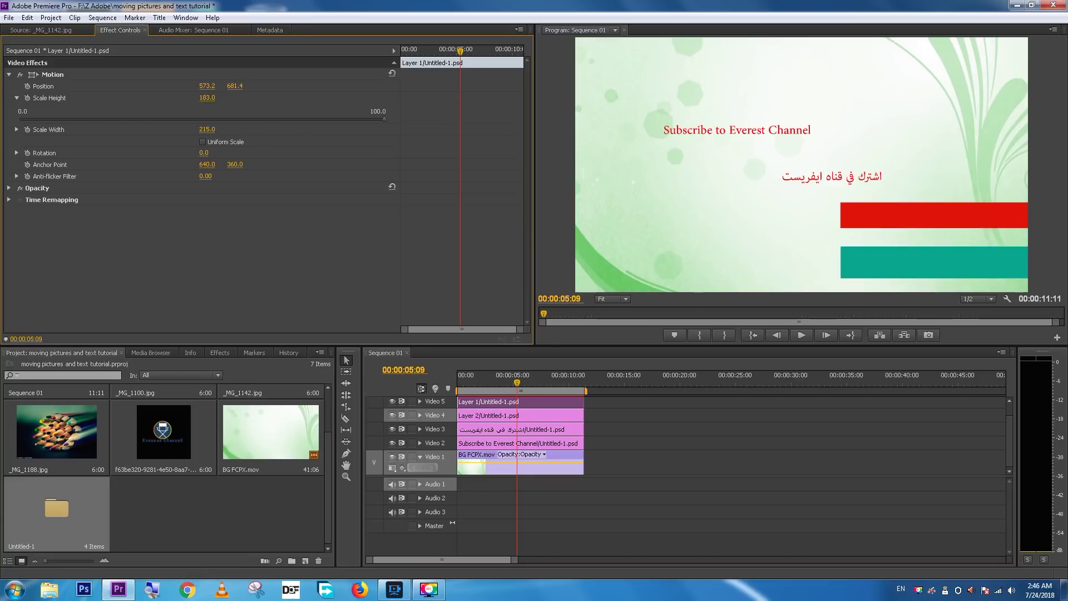
left_click_drag(235, 86, 238, 86)
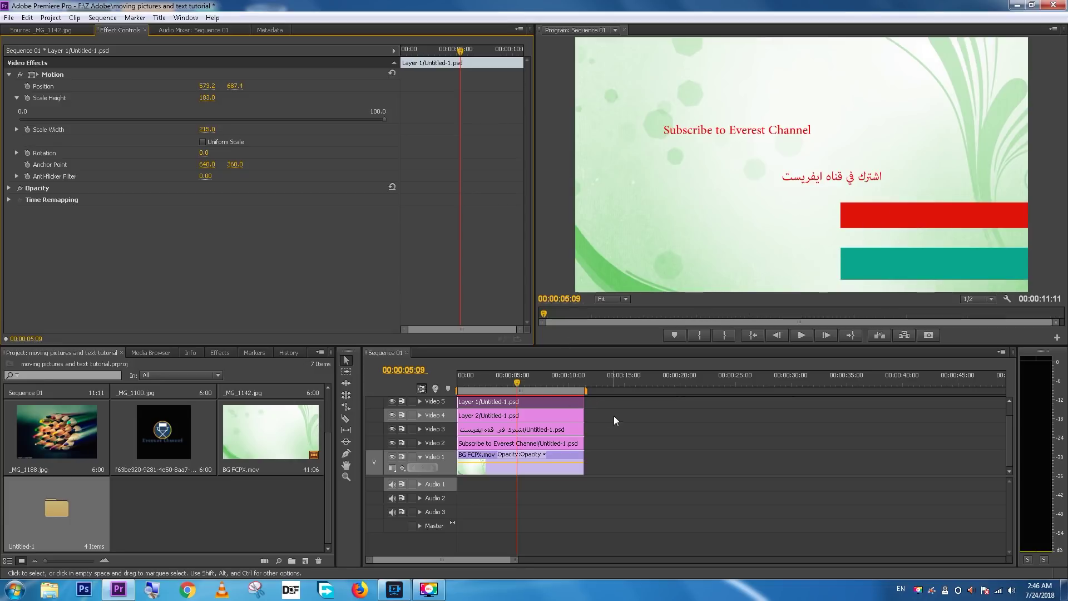
left_click(533, 434)
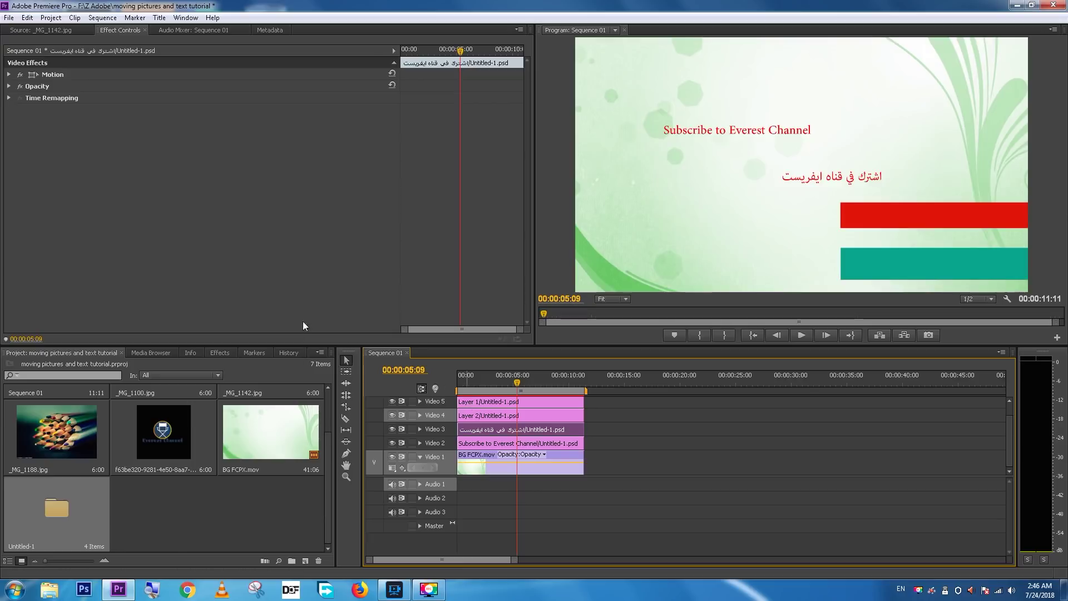
Scale the Arabic title to 146 and move it to 1367, 666, behind the red bar
left_click(9, 74)
left_click_drag(203, 89, 429, 89)
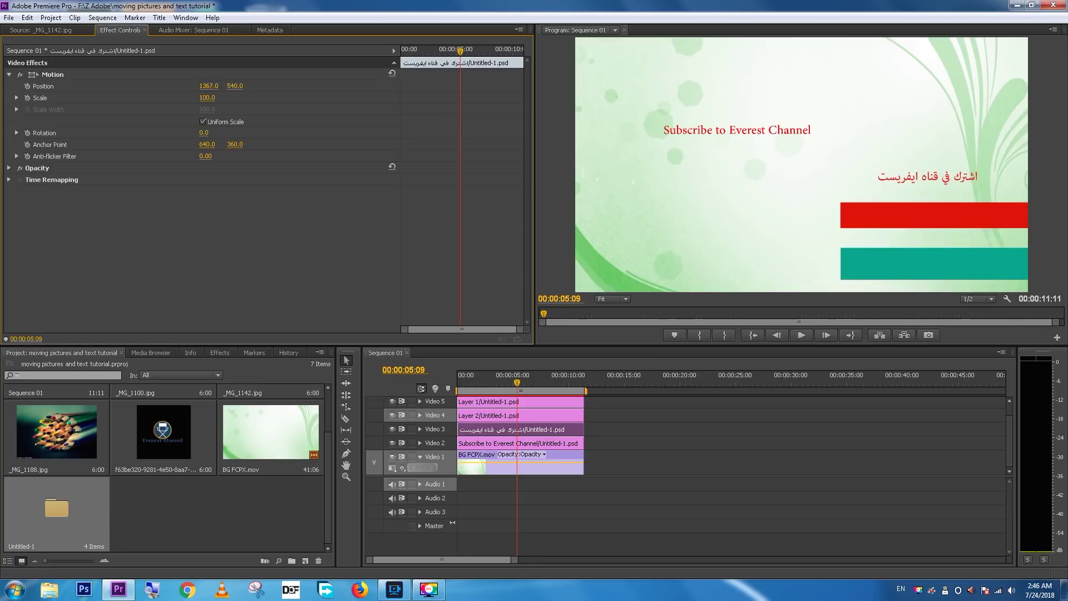
left_click_drag(205, 98, 231, 98)
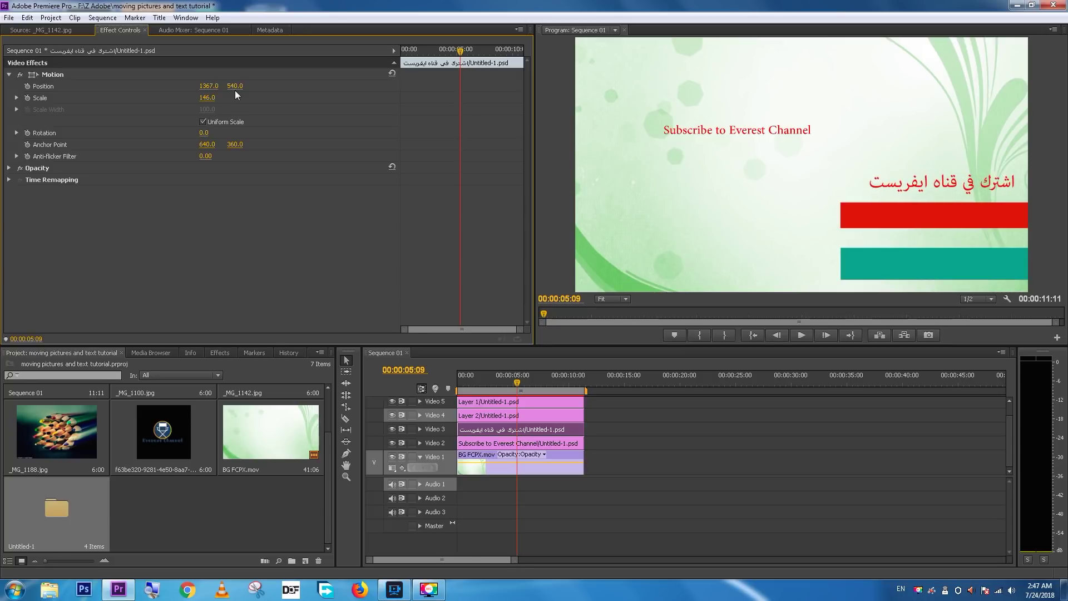
left_click_drag(235, 86, 302, 86)
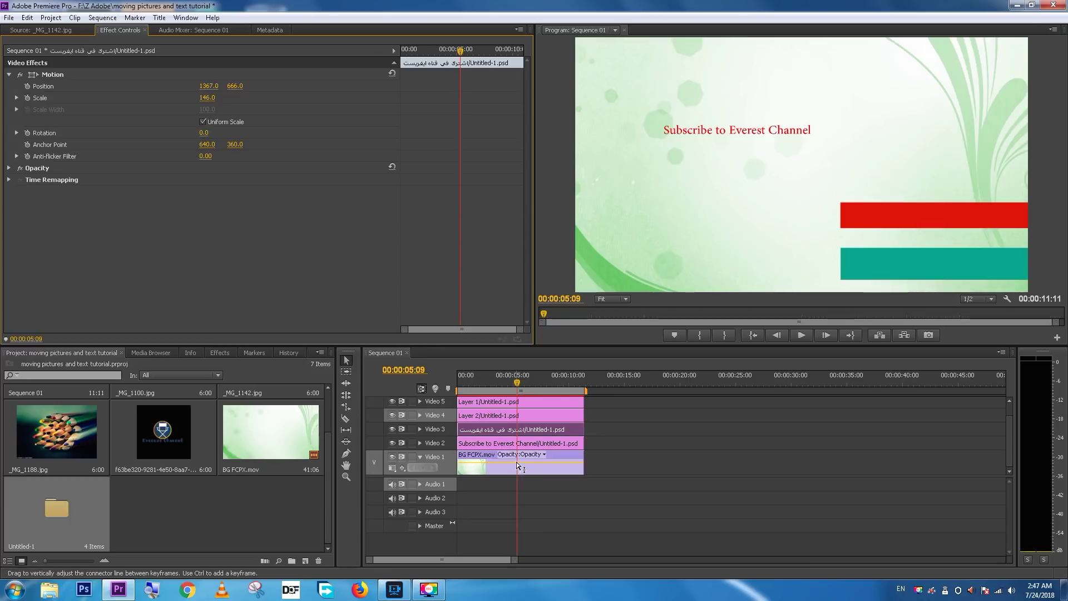
left_click(503, 445)
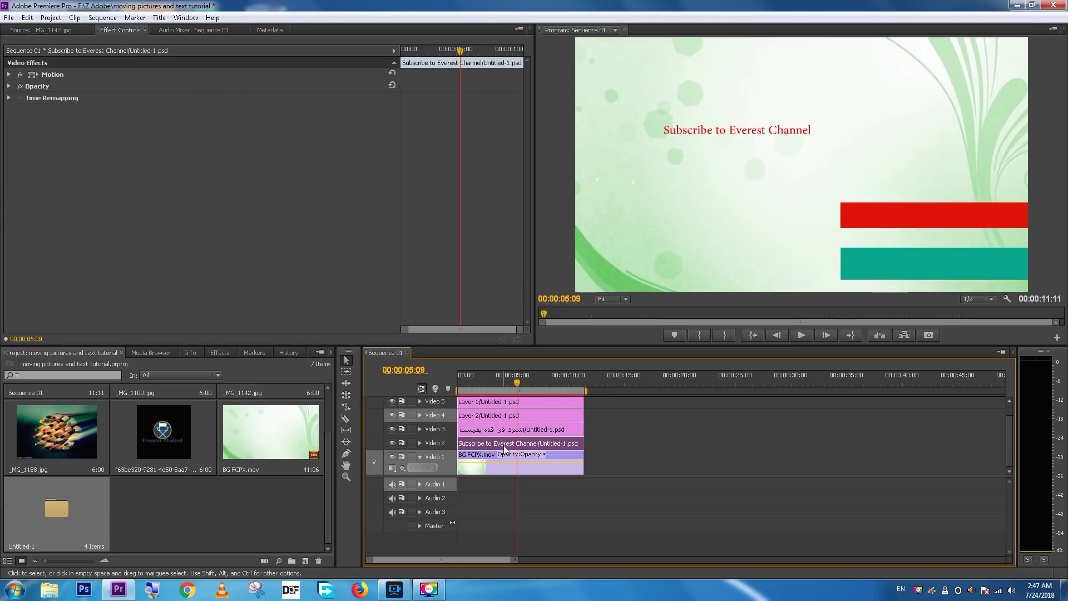
Move the Subscribe title to position 1866, 1097 and scale it to 127
left_click(9, 75)
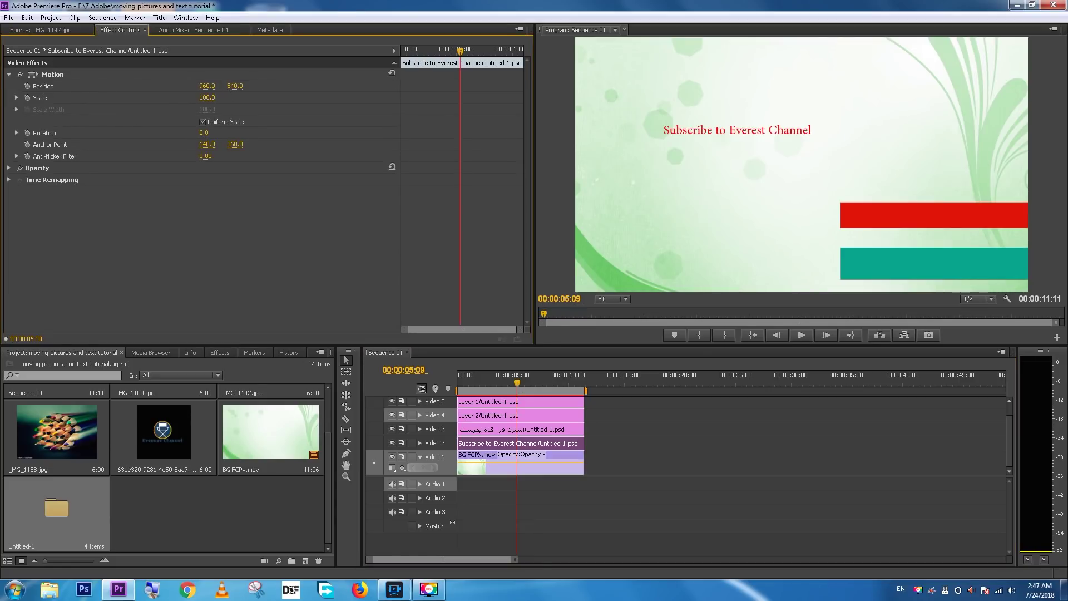
left_click_drag(234, 85, 390, 86)
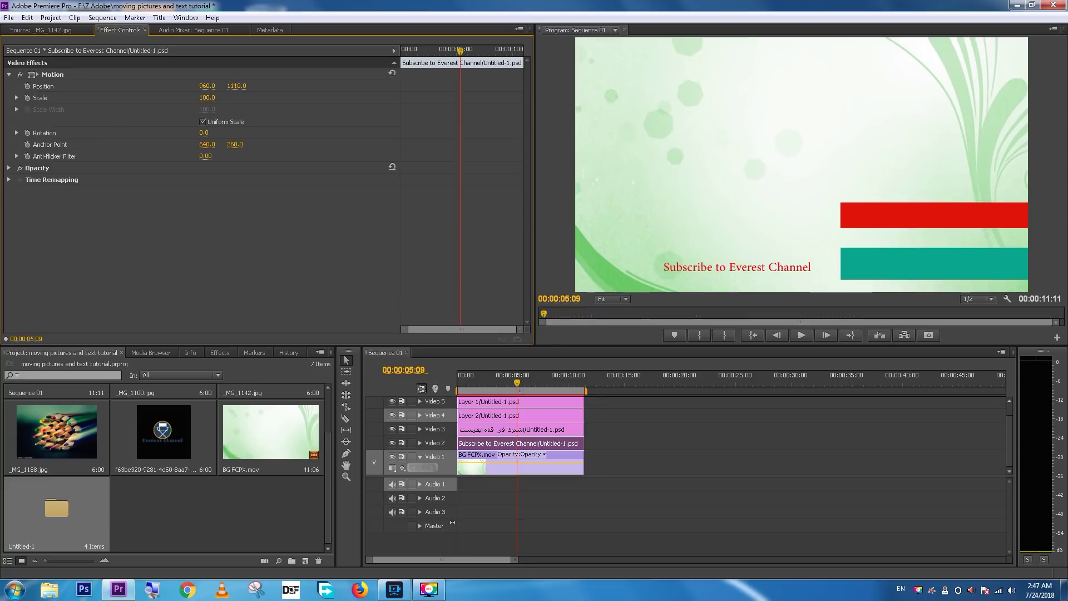
left_click_drag(199, 98, 458, 86)
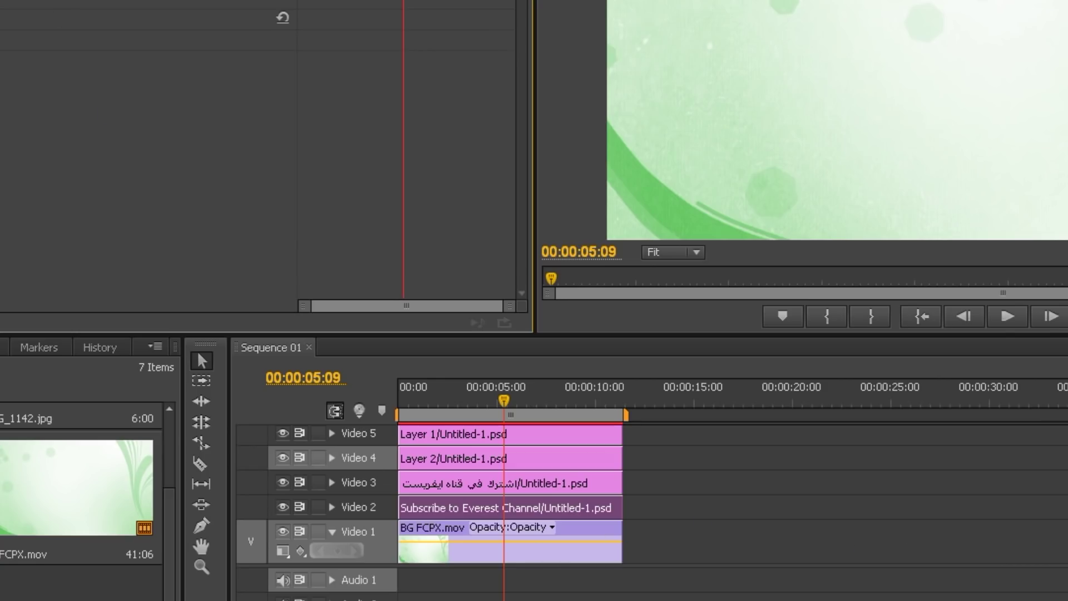
Stack the text clips on Video 5/4 above the bar clips on Video 3/2, aligned at 00:00
scroll(651, 495, "up", 2)
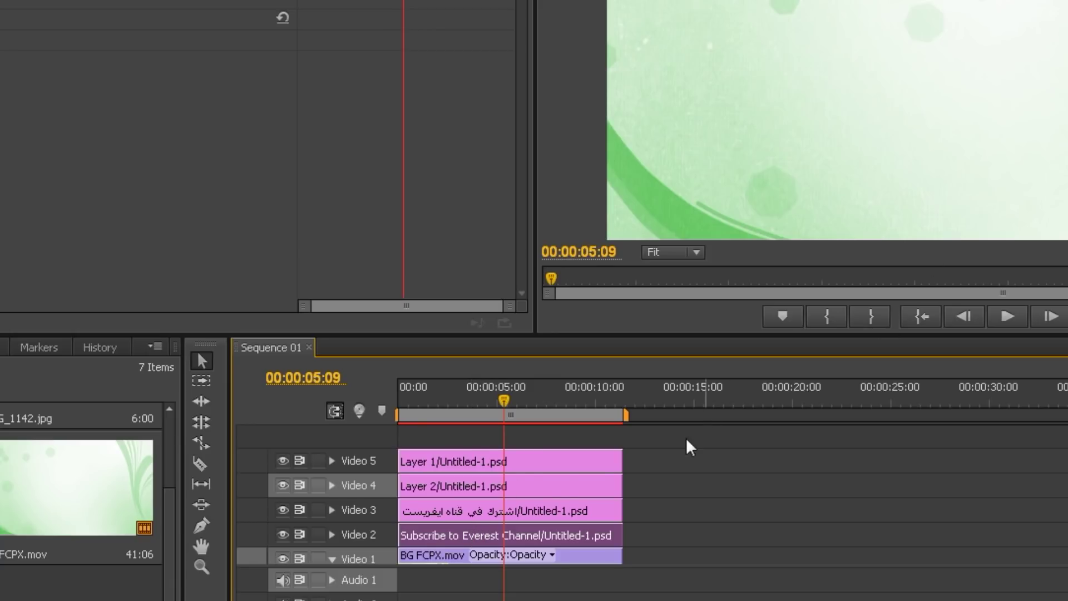
mouse_move(649, 512)
left_mouse_down()
mouse_move(576, 534)
mouse_move(513, 460)
mouse_move(701, 476)
left_mouse_up()
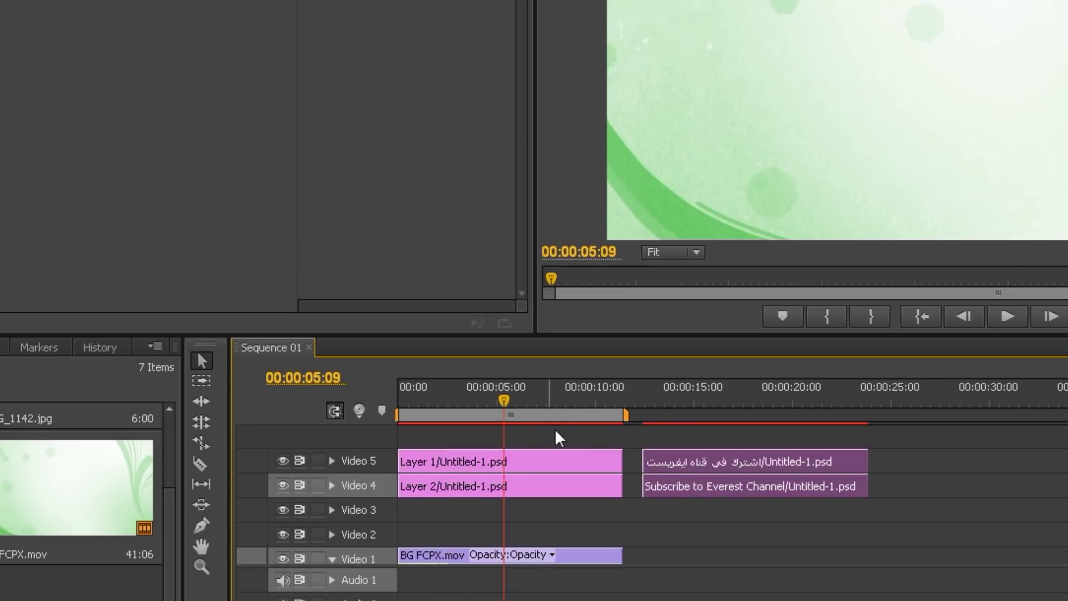
left_click_drag(545, 433, 549, 501)
left_click_drag(534, 465, 533, 515)
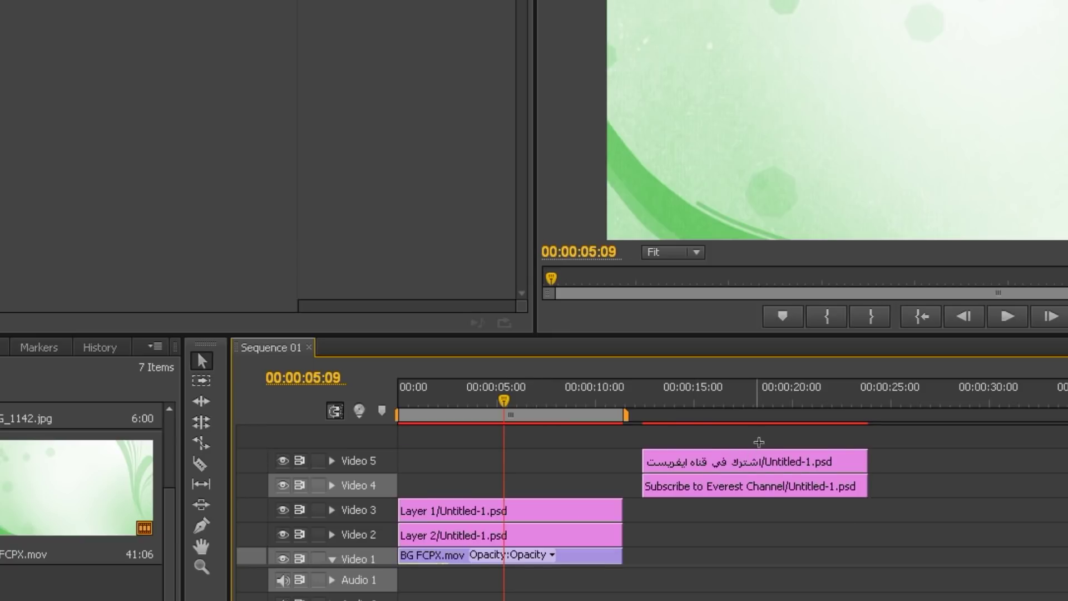
left_click_drag(758, 440, 762, 501)
mouse_move(712, 463)
left_mouse_down()
mouse_move(510, 467)
mouse_move(452, 483)
left_mouse_up()
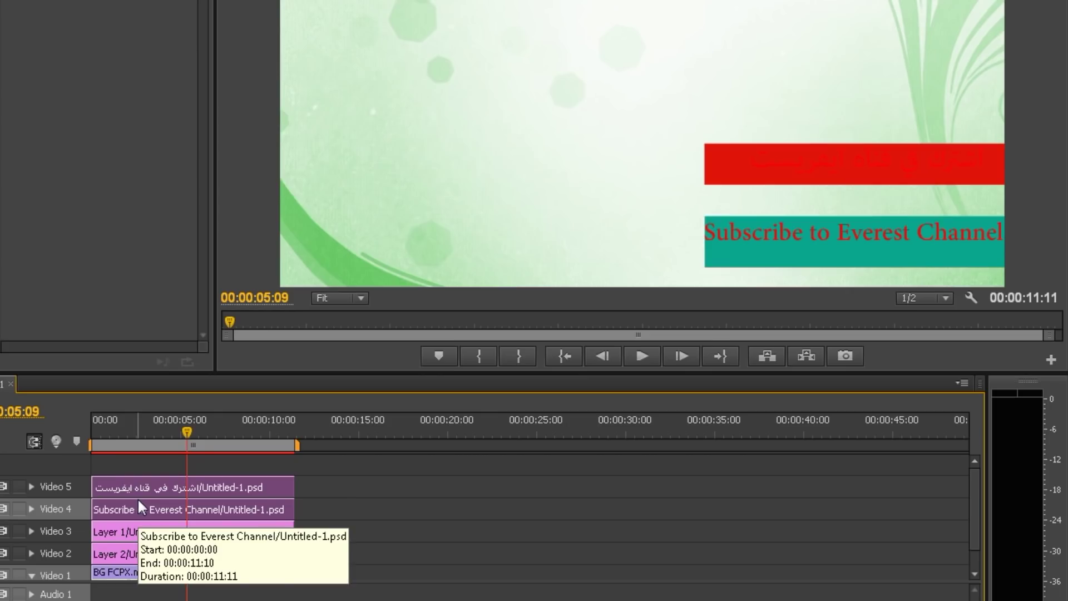
Save the project and bring up Photoshop to edit the title artwork
key("ctrl+s")
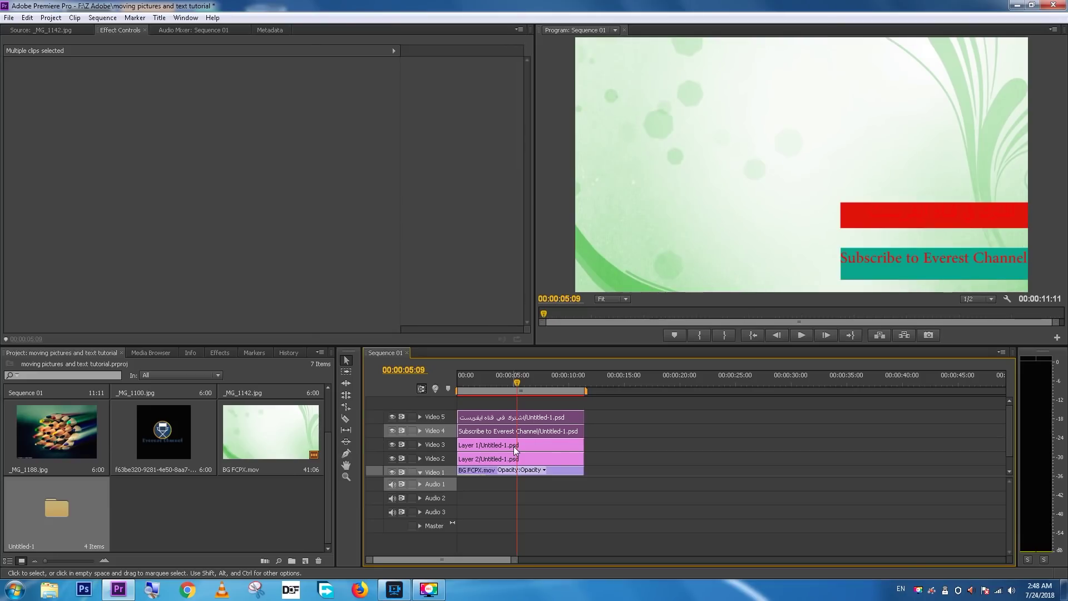
left_click(516, 449)
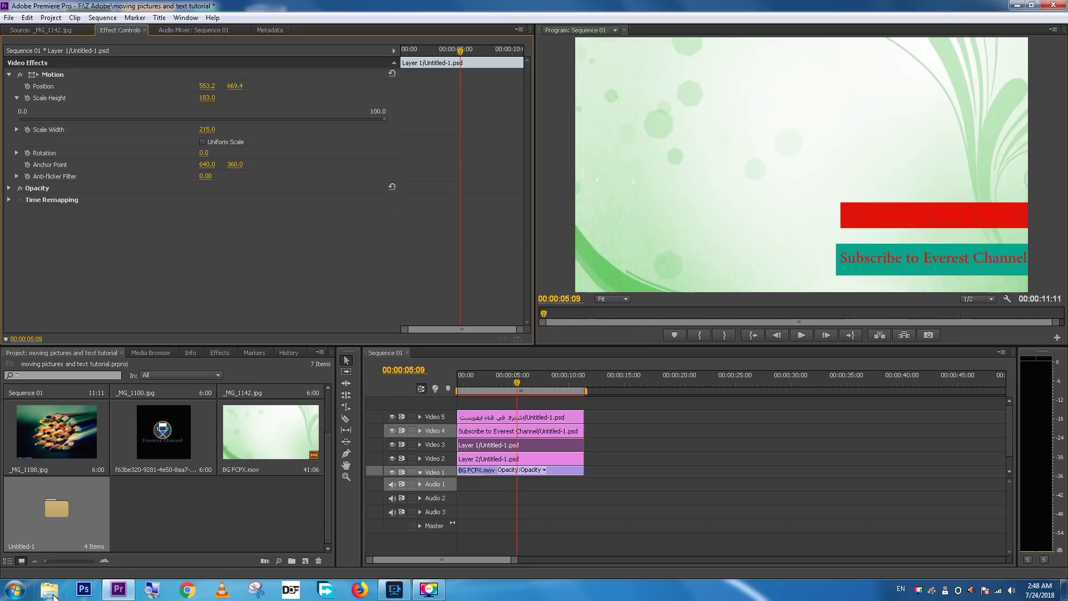
left_click(81, 594)
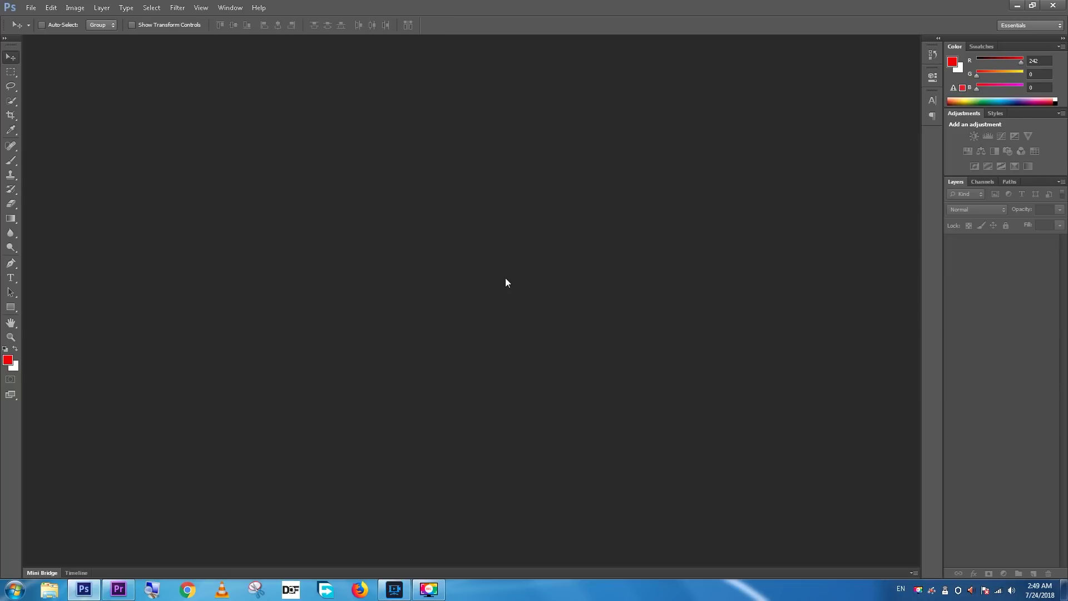
Open Untitled-1.psd and select the whole Arabic text line with the Type tool
key("ctrl+o")
double_click(468, 228)
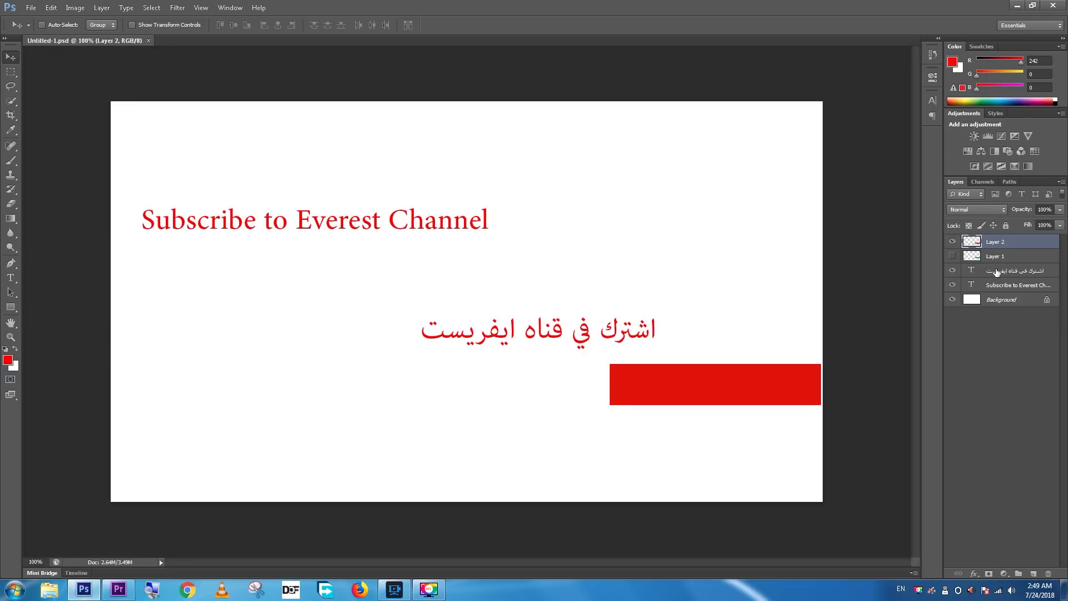
left_click(997, 272)
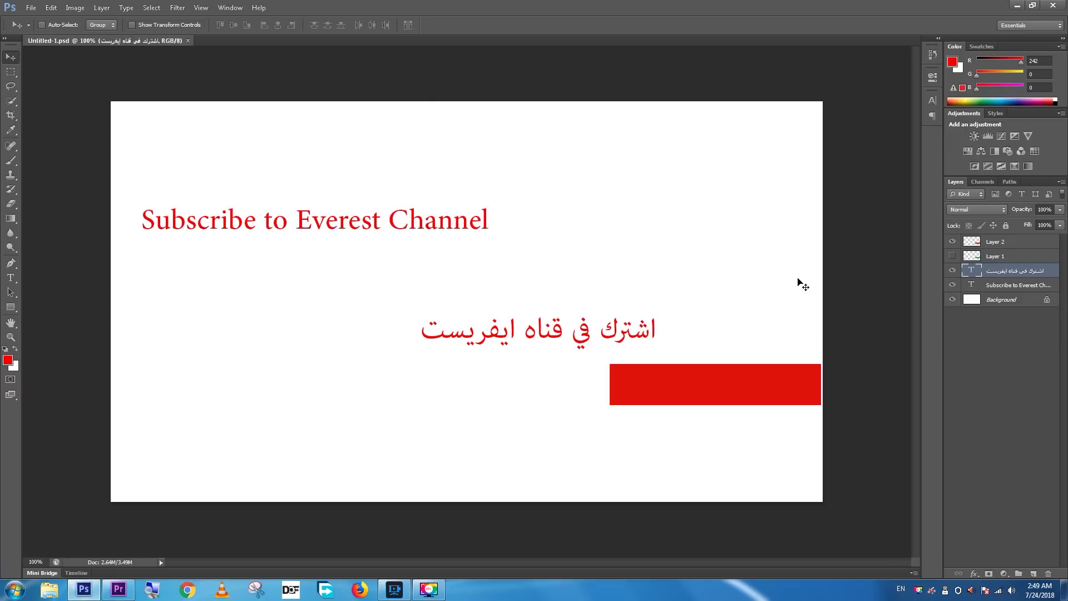
left_click(13, 277)
left_click(479, 333)
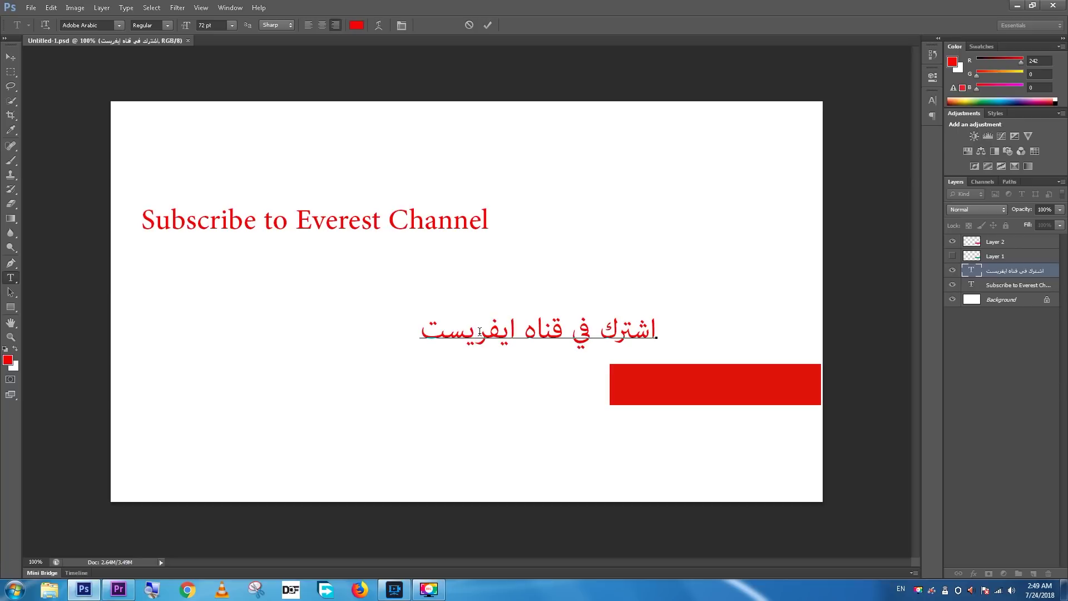
triple_click(480, 333)
left_click_drag(494, 332, 412, 282)
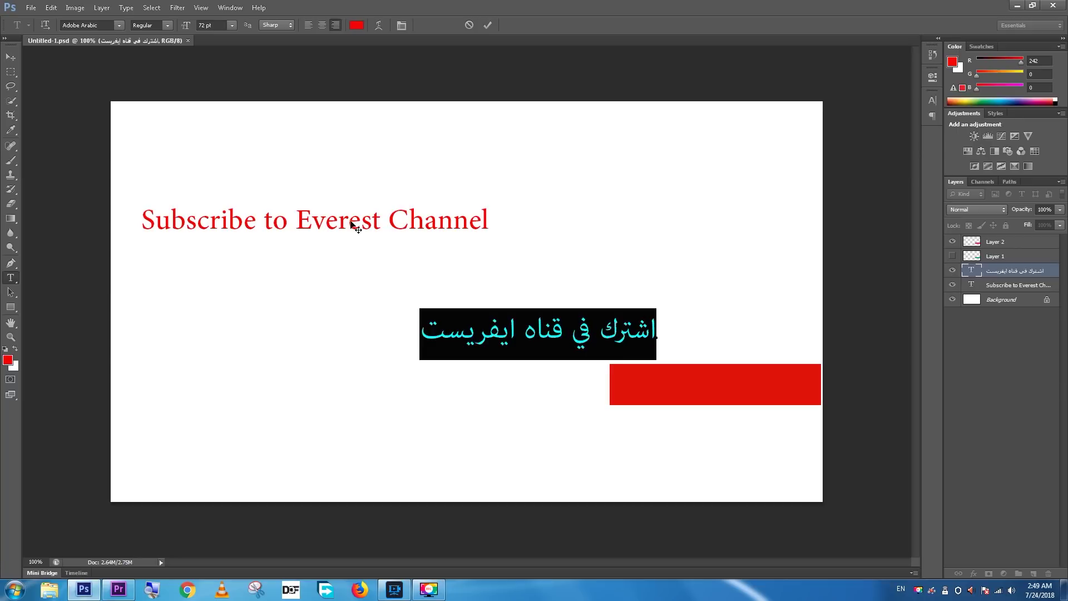
Change the Arabic text colour to near-white (fffdfd)
left_click(358, 23)
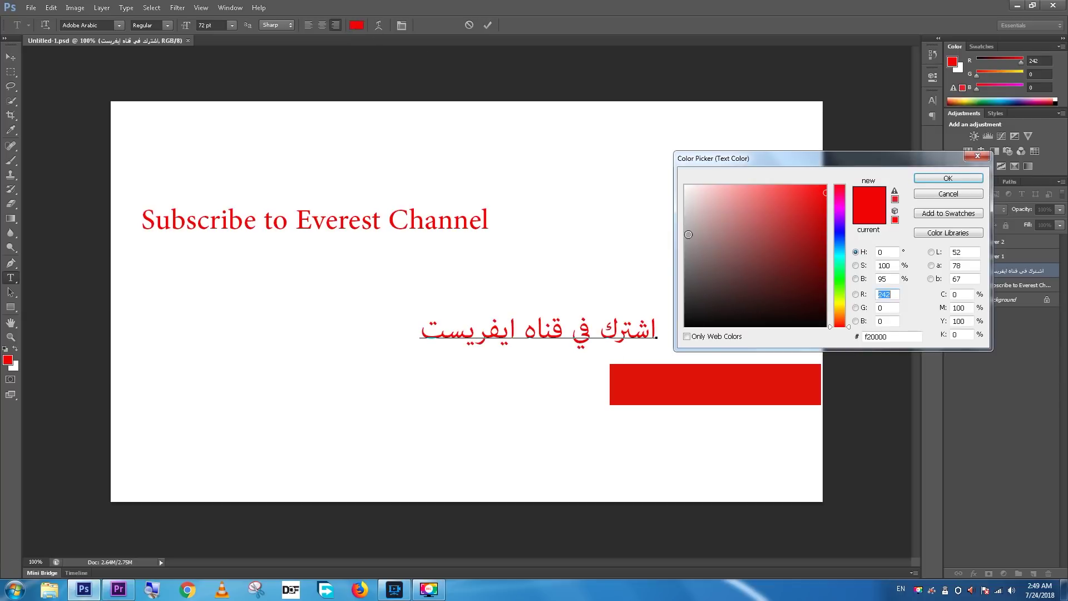
left_click(687, 184)
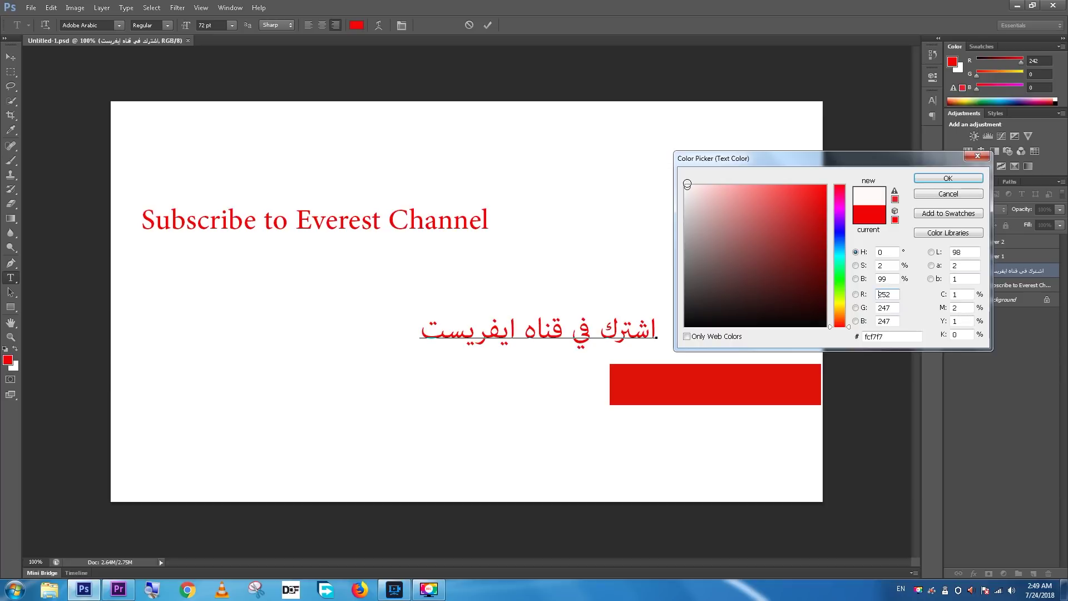
left_click(686, 184)
left_click(940, 178)
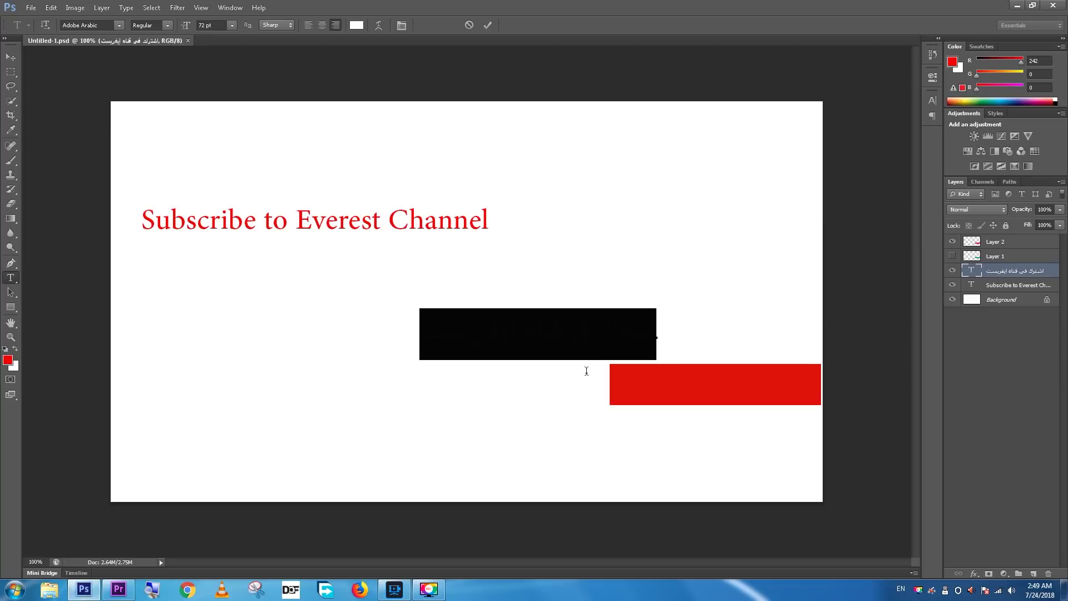
left_click(10, 55)
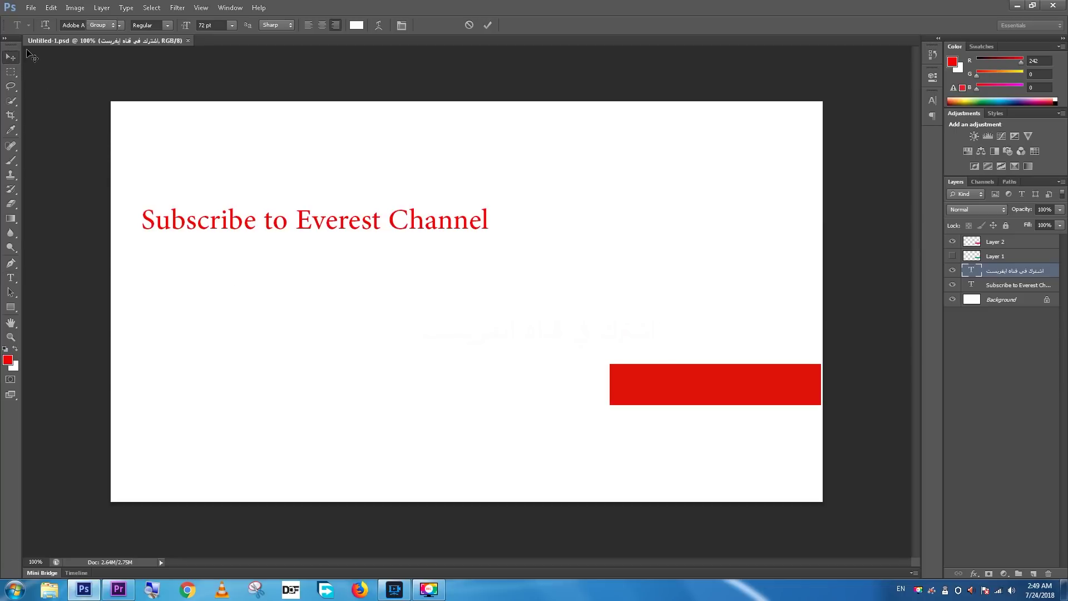
Save Untitled-1.psd and close Photoshop
left_click(28, 7)
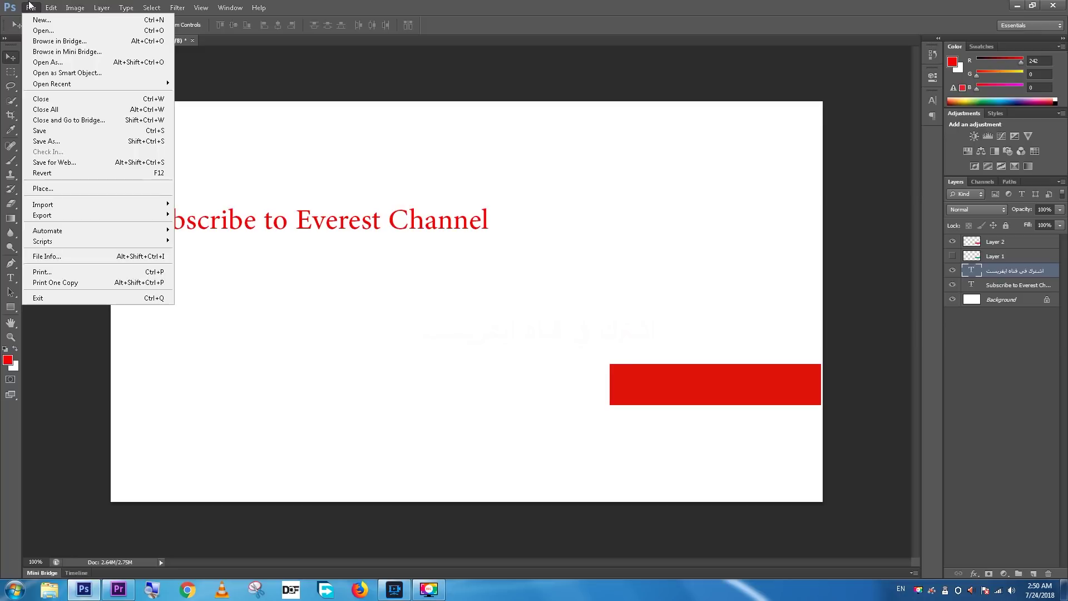
left_click(81, 134)
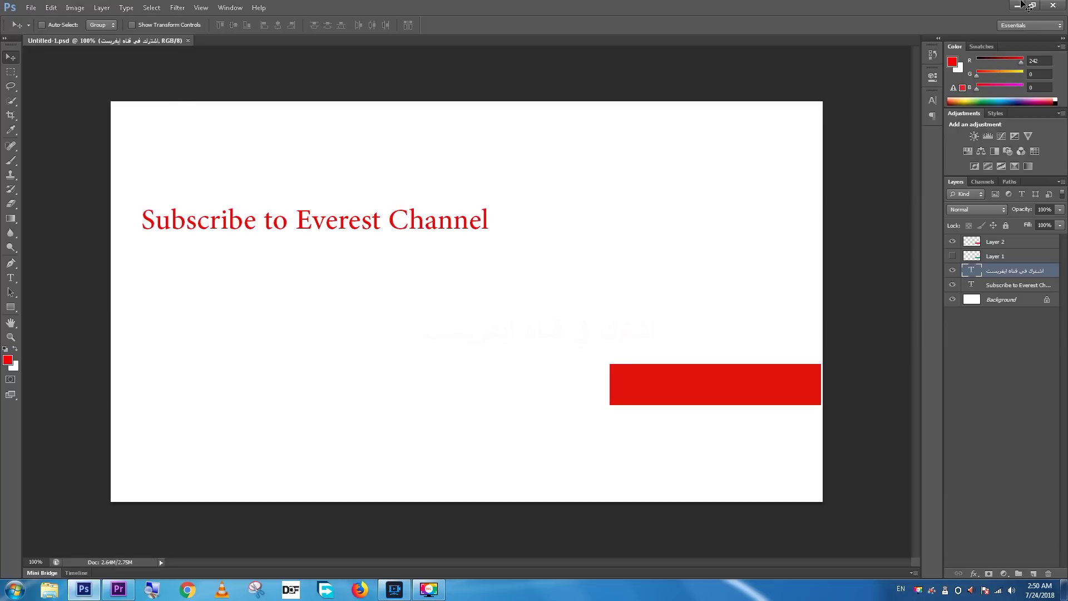
left_click(1054, 5)
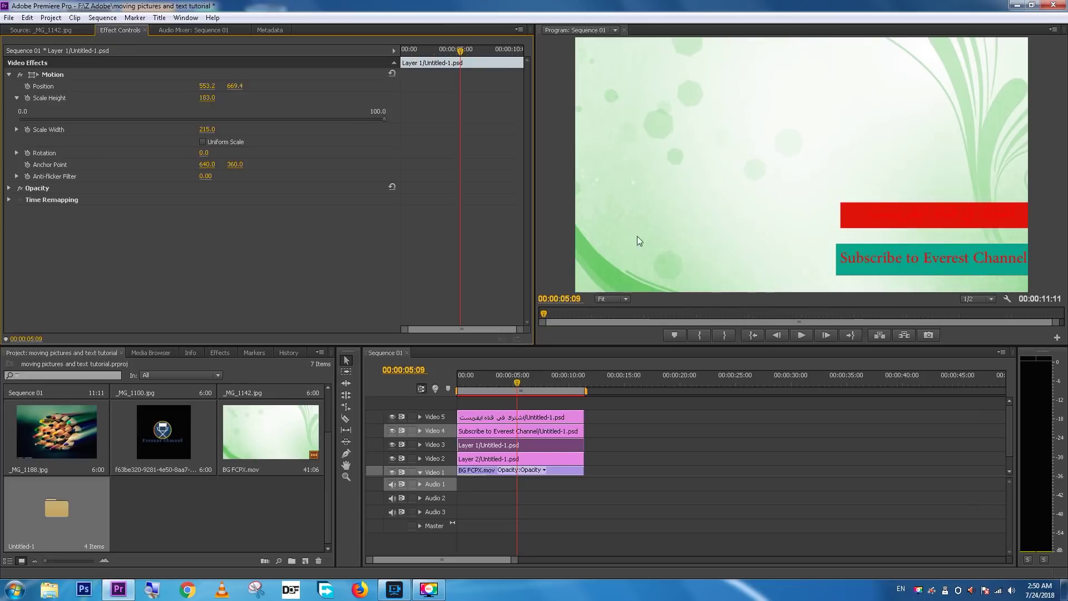
Lower the Arabic title on Video 5 from Position Y 666 to 679
left_click(527, 418)
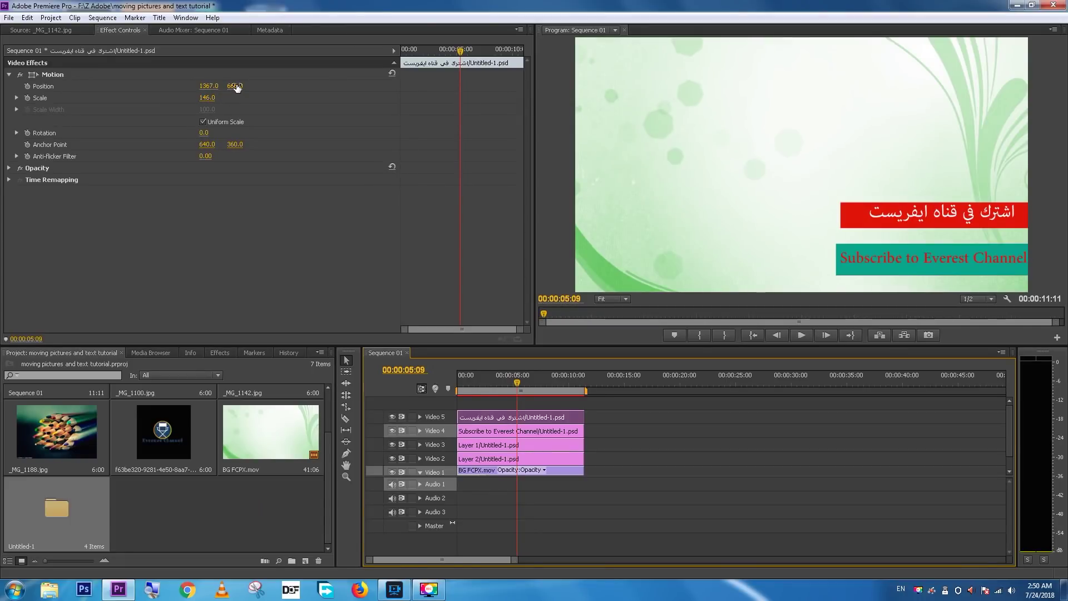
left_click(235, 87)
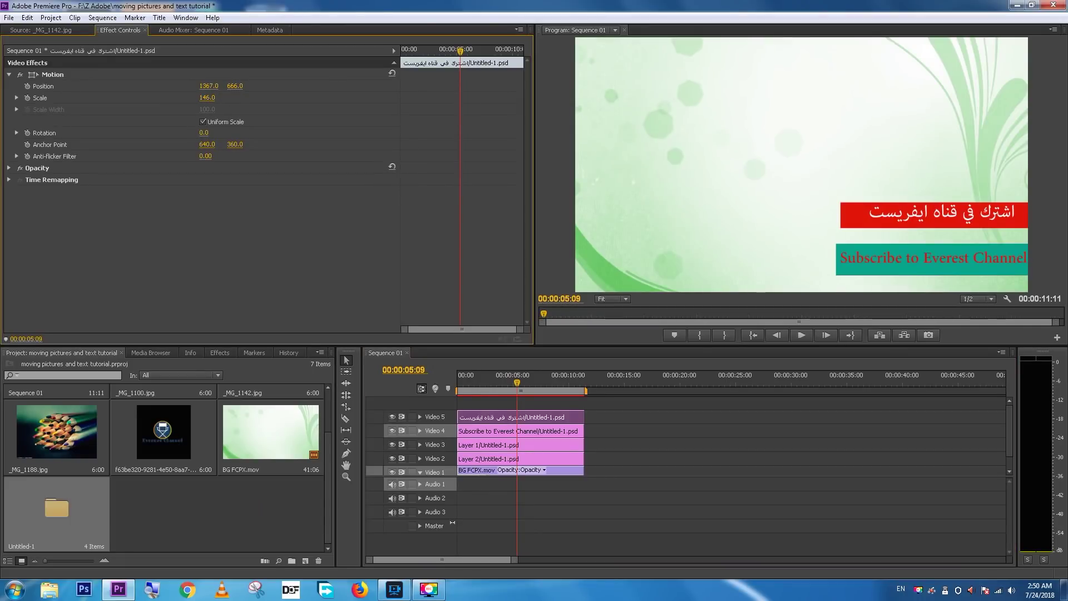
left_click_drag(235, 86, 243, 86)
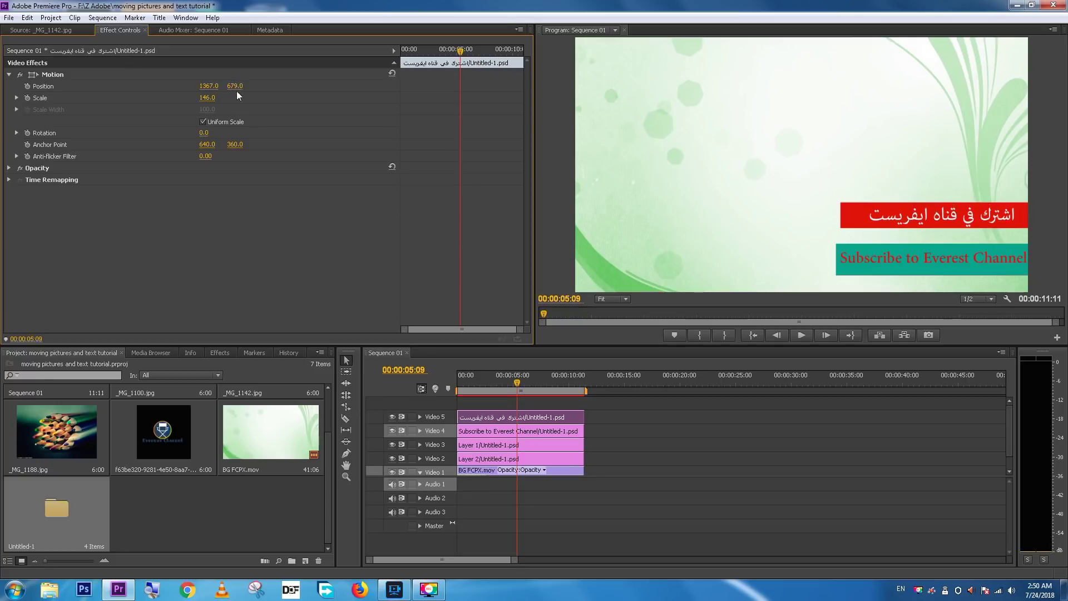
left_click(473, 432)
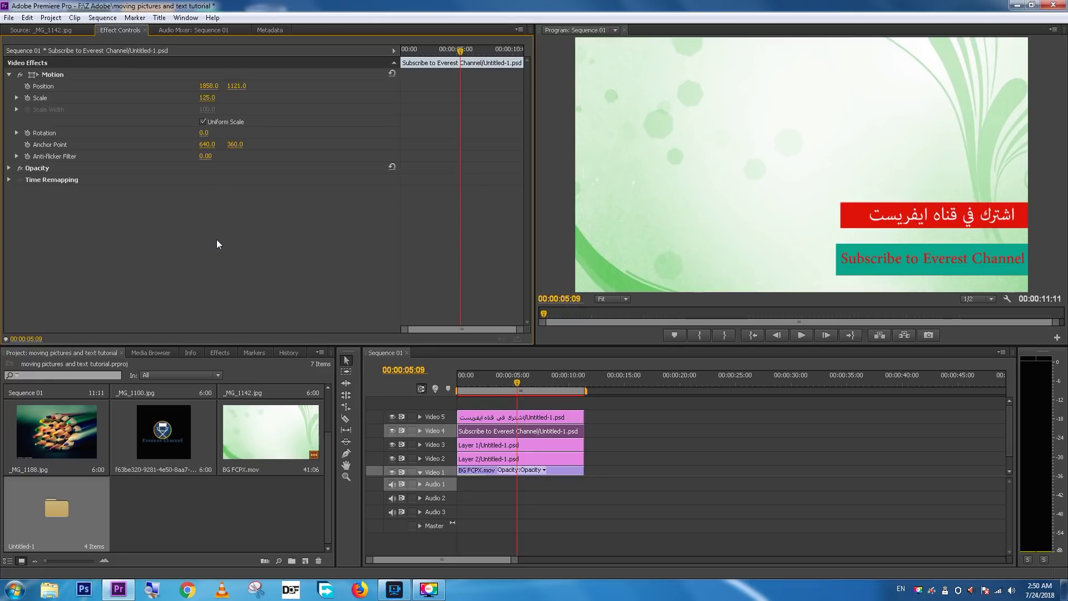
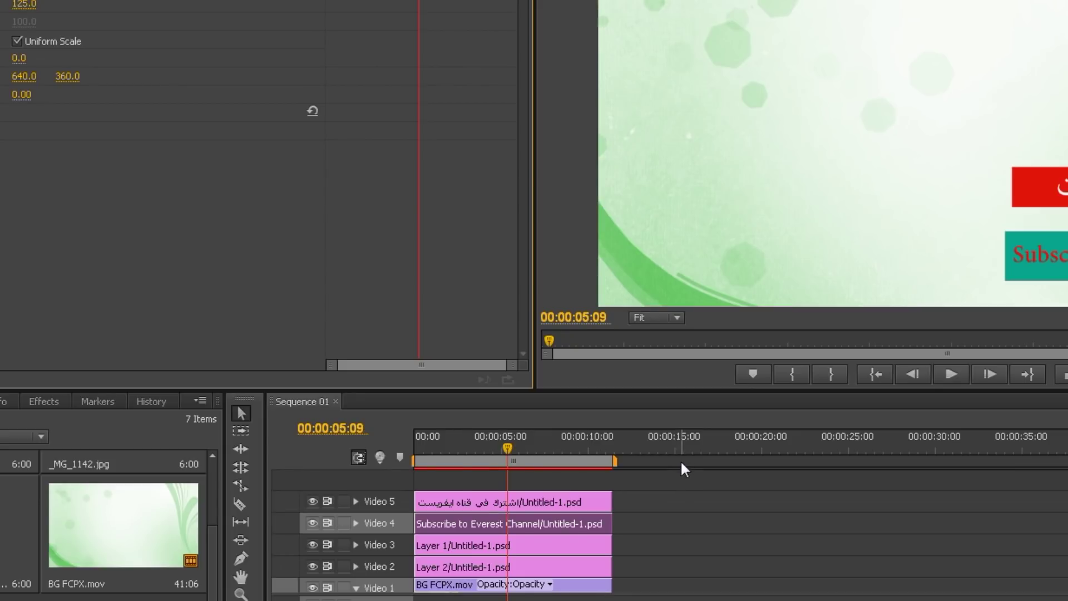
Nest the four banner clips on Video 2–5 into Nested Sequence 01
left_click(636, 494)
left_click_drag(637, 494, 572, 570)
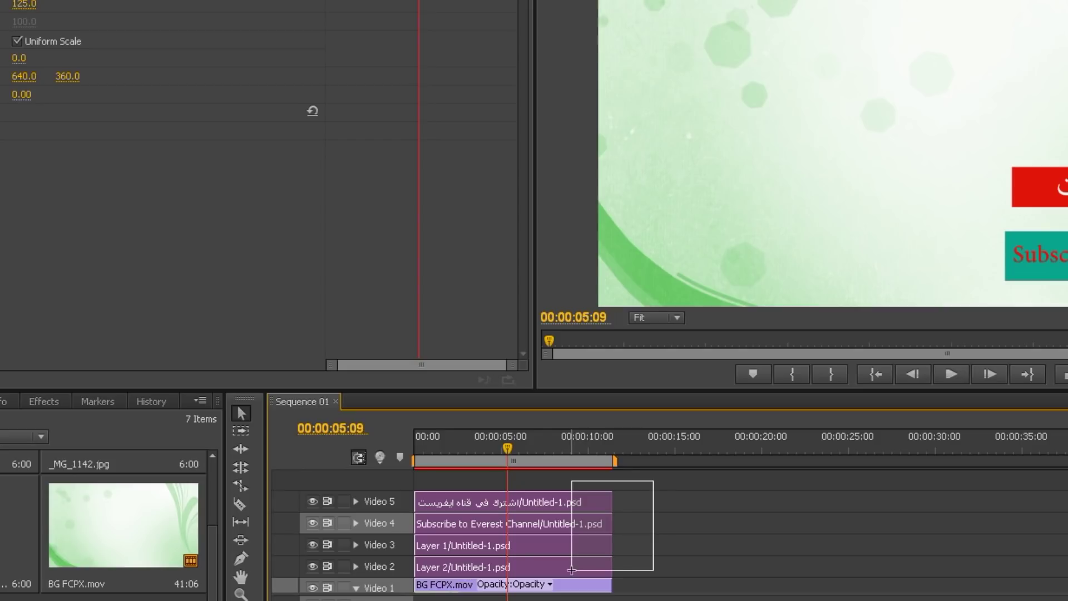
right_click(550, 559)
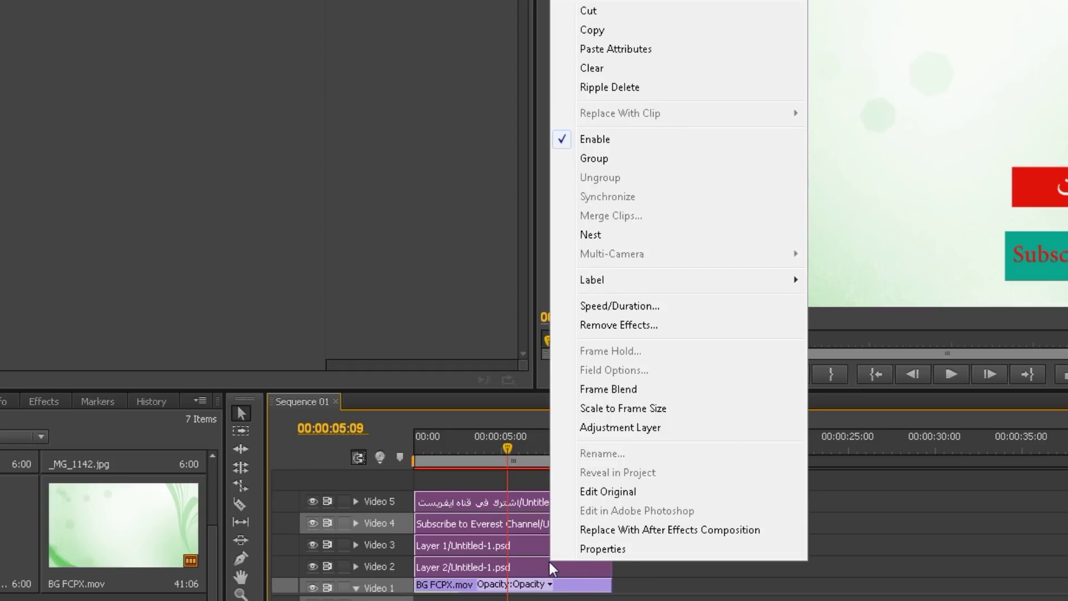
left_click(597, 237)
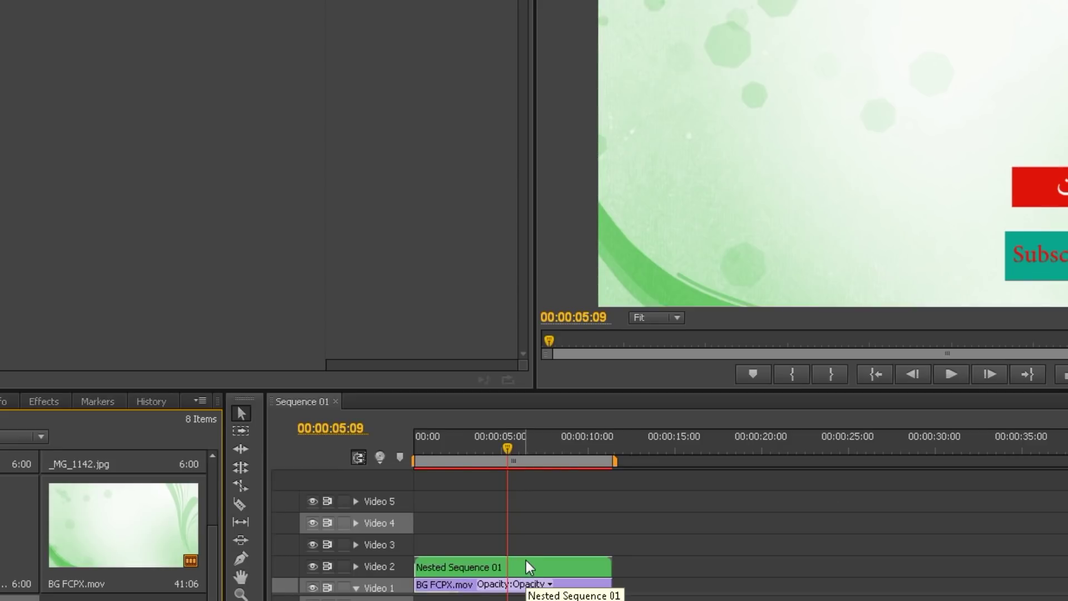
Open Nested Sequence 01 to inspect its layers, then return to Sequence 01
left_click(527, 561)
double_click(526, 560)
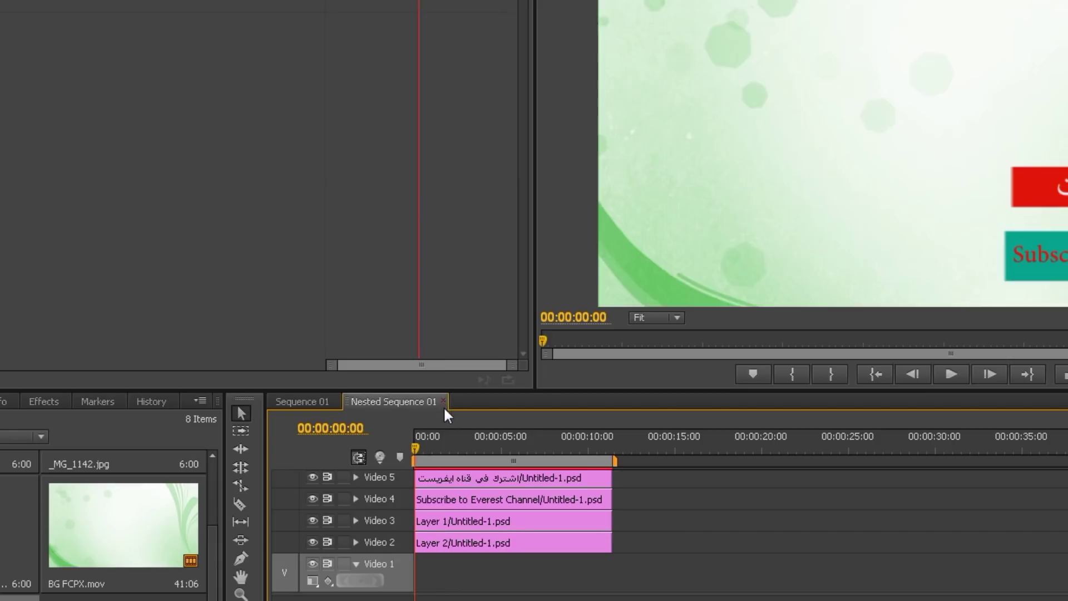
left_click(443, 402)
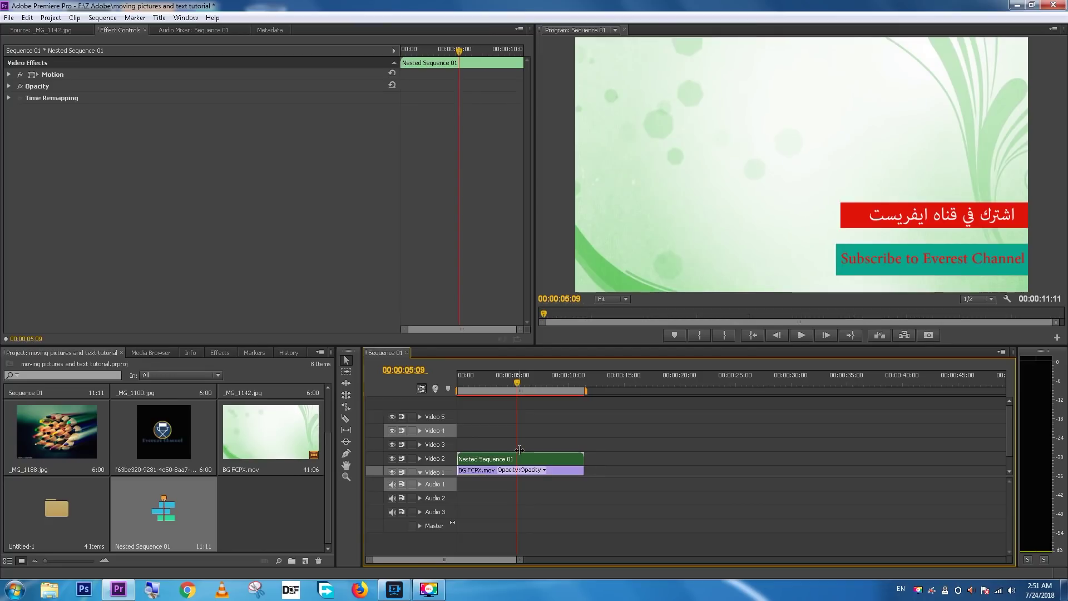
At 0s, start Position and Scale keyframes with the banners pushed off the right edge
key("Home")
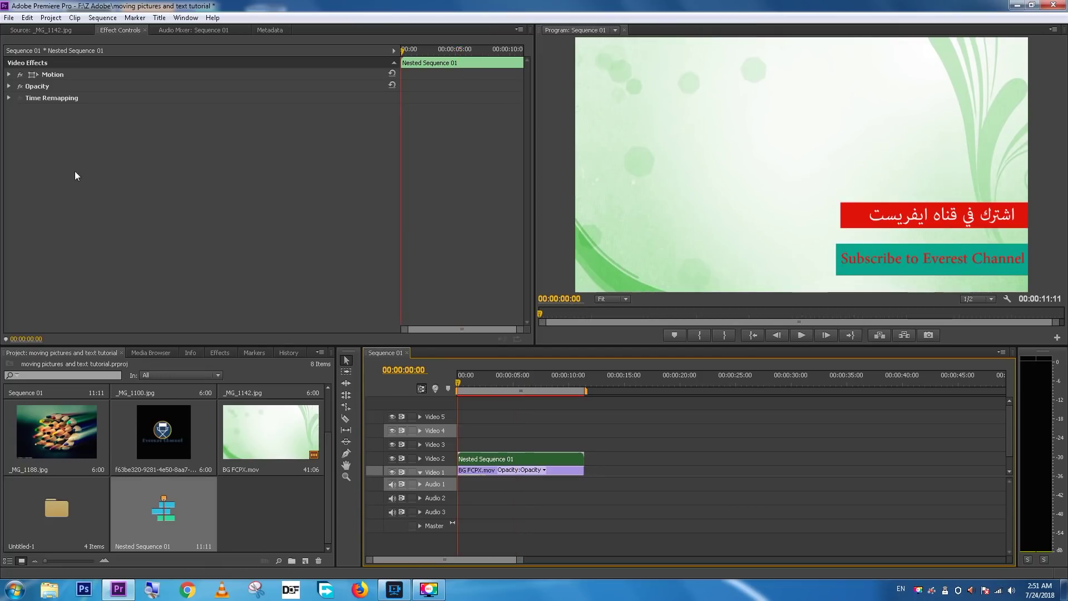
left_click(8, 74)
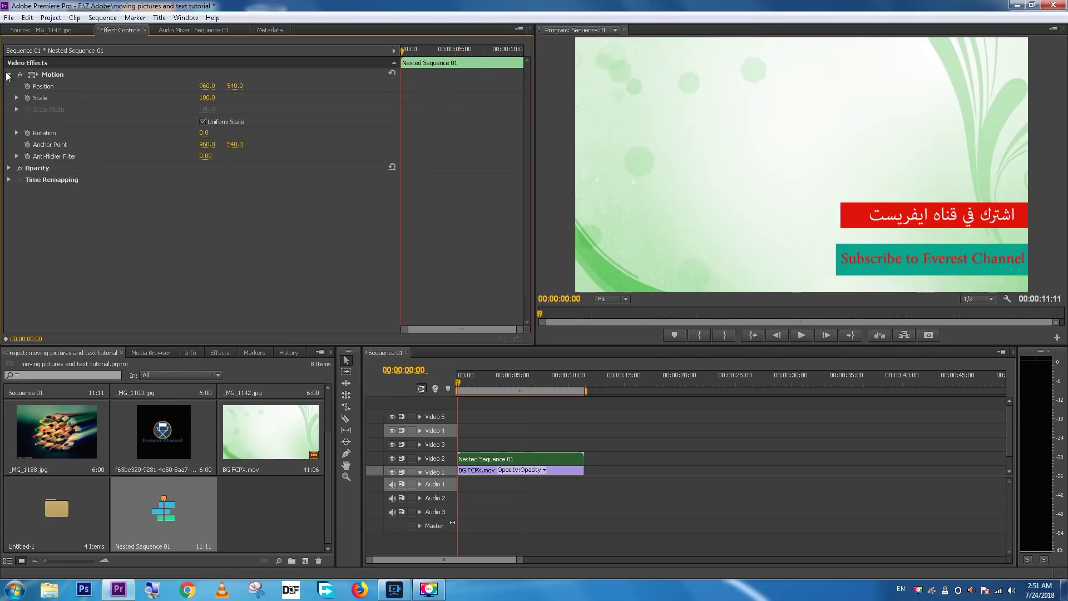
left_click(28, 87)
left_click(27, 98)
left_click(61, 74)
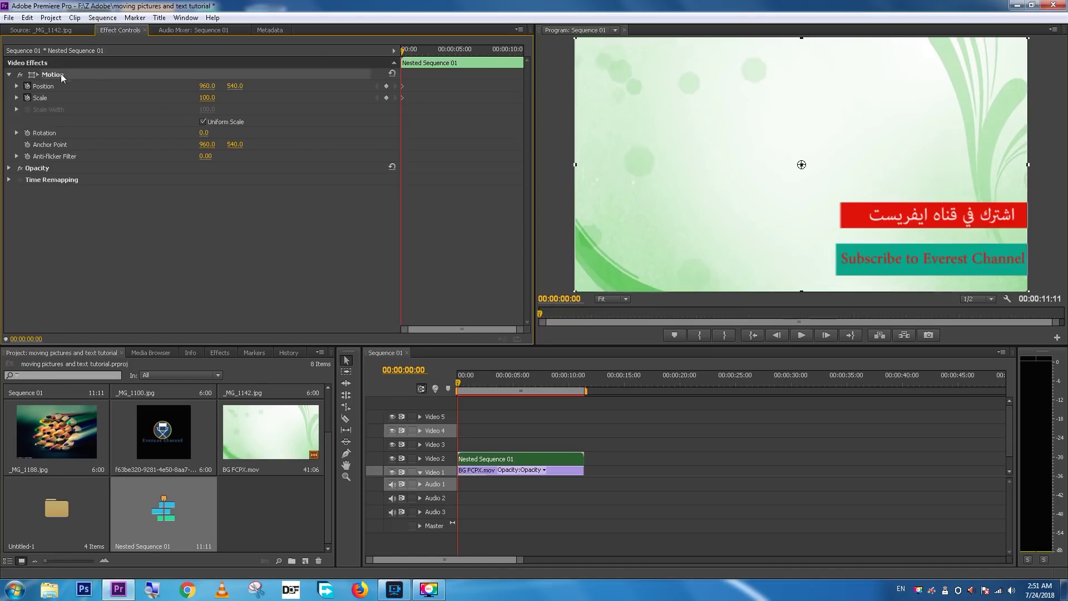
left_click_drag(909, 228, 1067, 218)
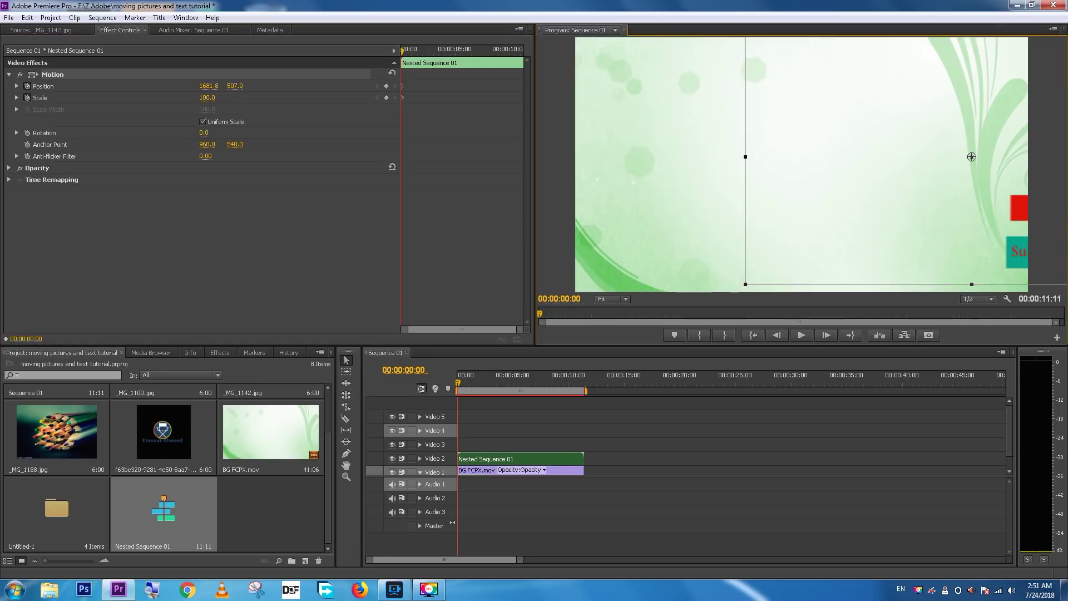
left_click_drag(961, 226, 978, 232)
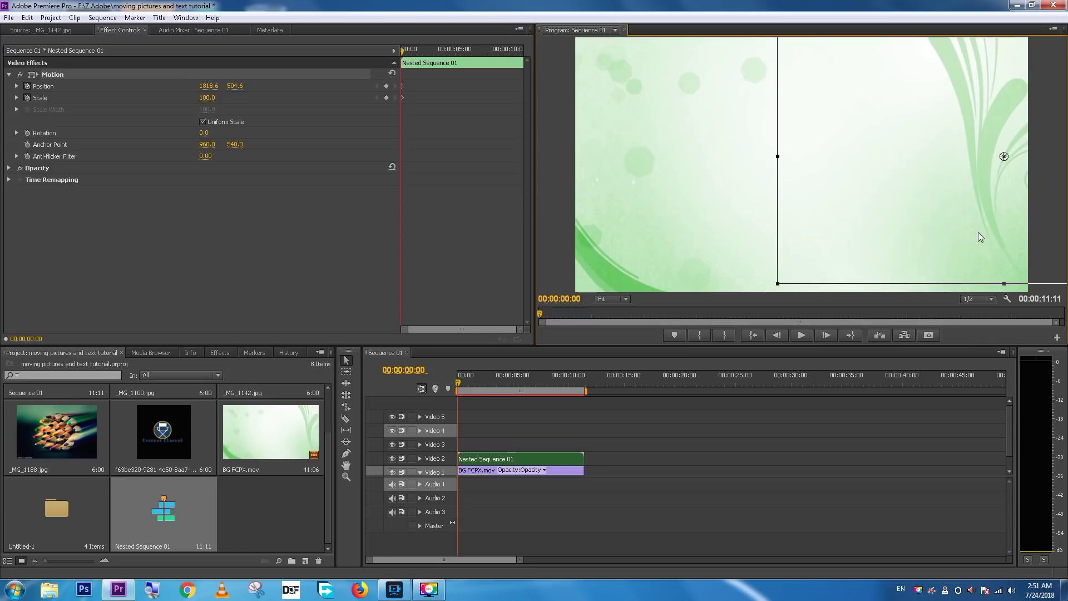
At 00:00:02:05, bring the banners into frame at Position 462.3, 459.8, then rewind
left_click(482, 382)
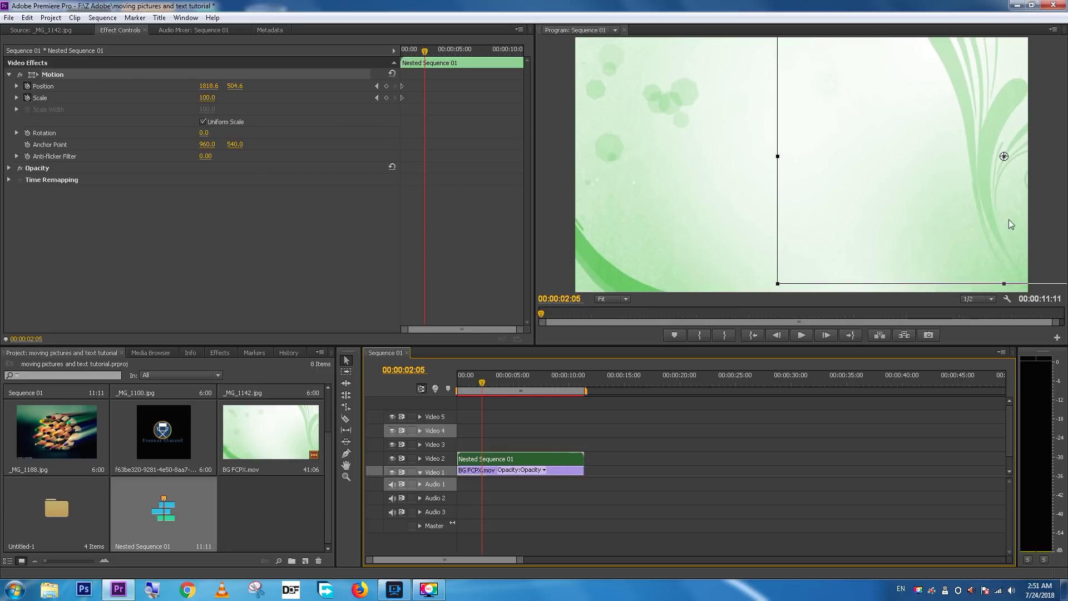
mouse_move(1007, 220)
left_mouse_down()
mouse_move(788, 225)
mouse_move(682, 209)
left_mouse_up()
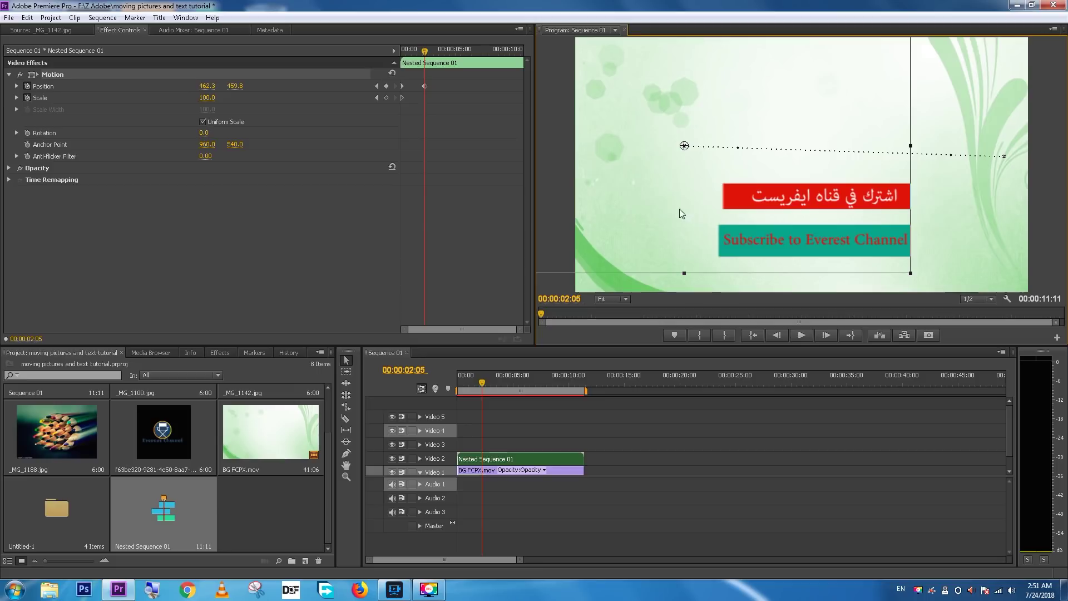
left_click(223, 289)
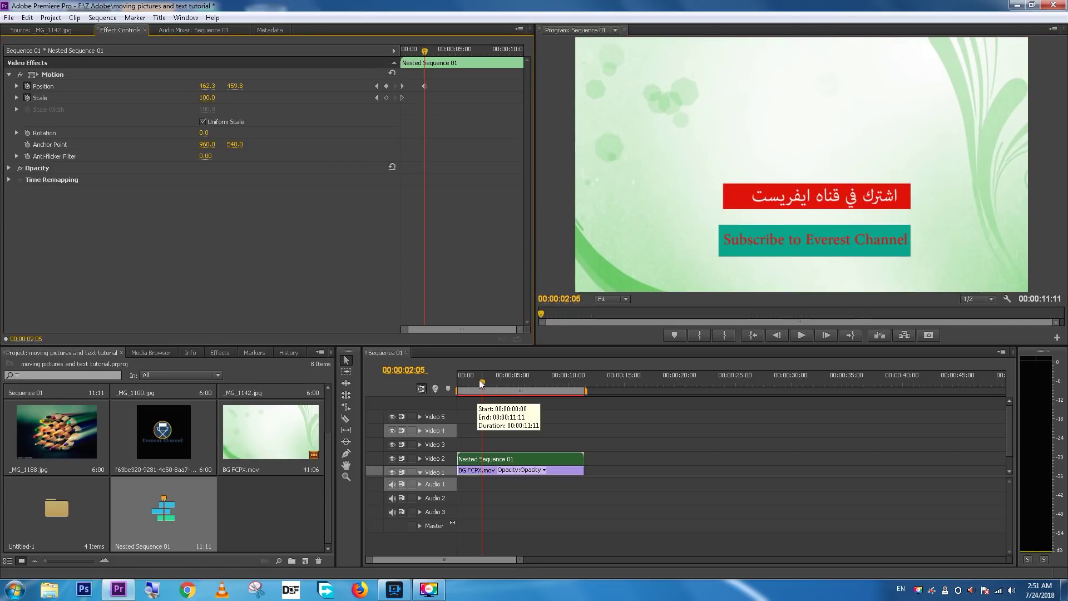
left_click_drag(482, 384, 443, 385)
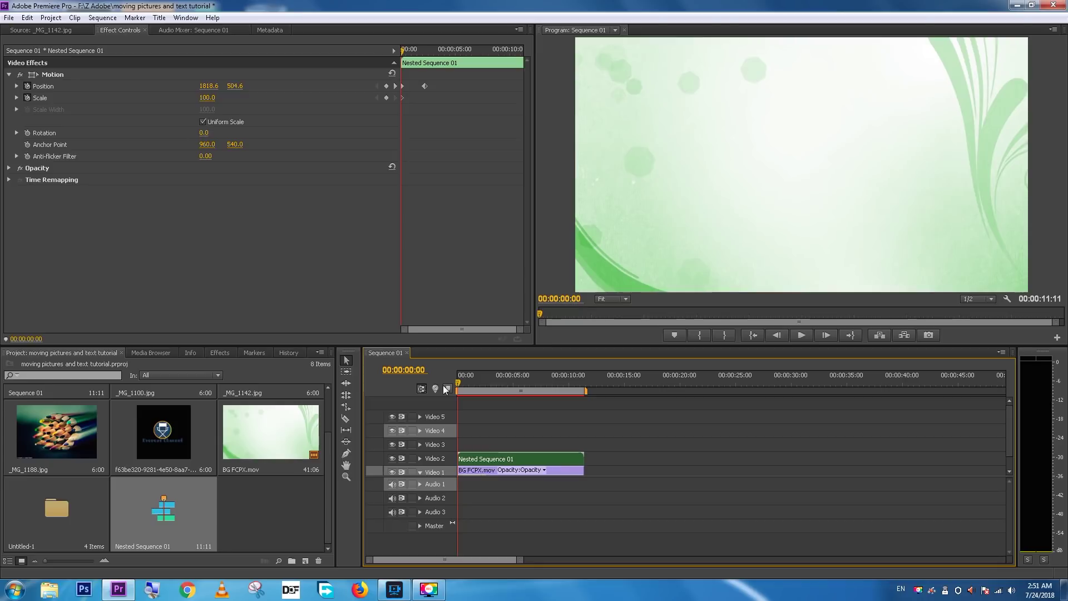
Play and render the slide-in, then restore the work area to 00:00:11:11 and park at 00:00:05:20
key("space")
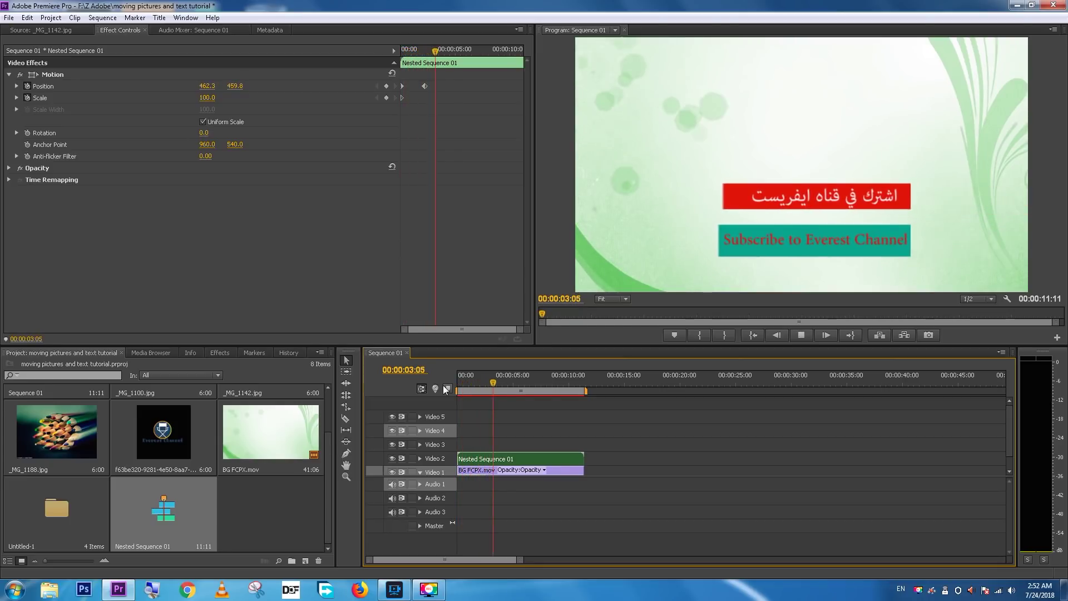
key("space")
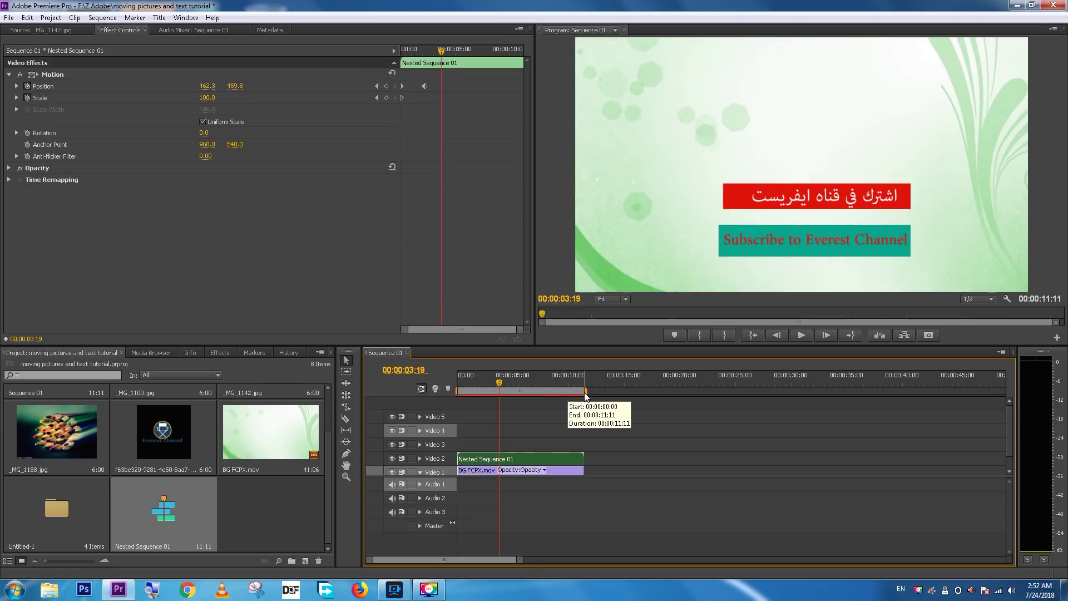
left_click_drag(585, 391, 507, 391)
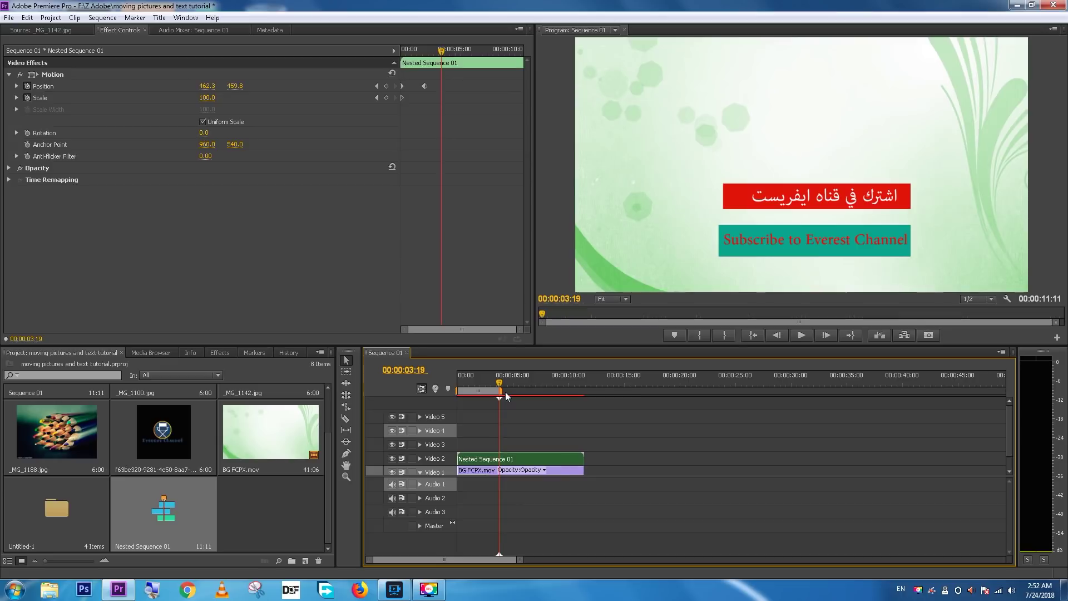
key("Return")
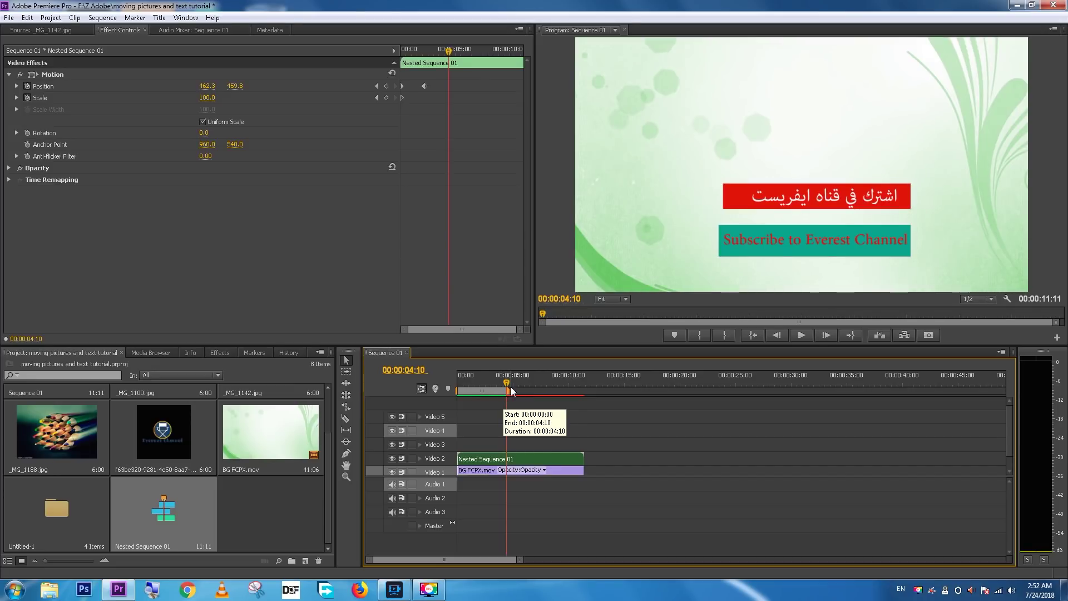
left_click_drag(510, 392, 575, 394)
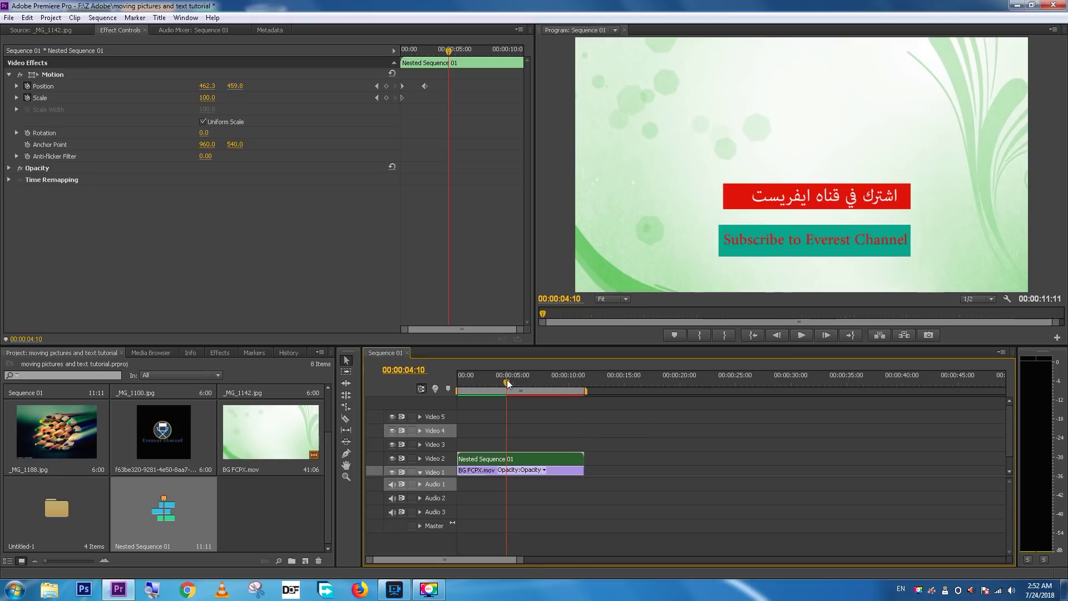
left_click_drag(507, 380, 522, 382)
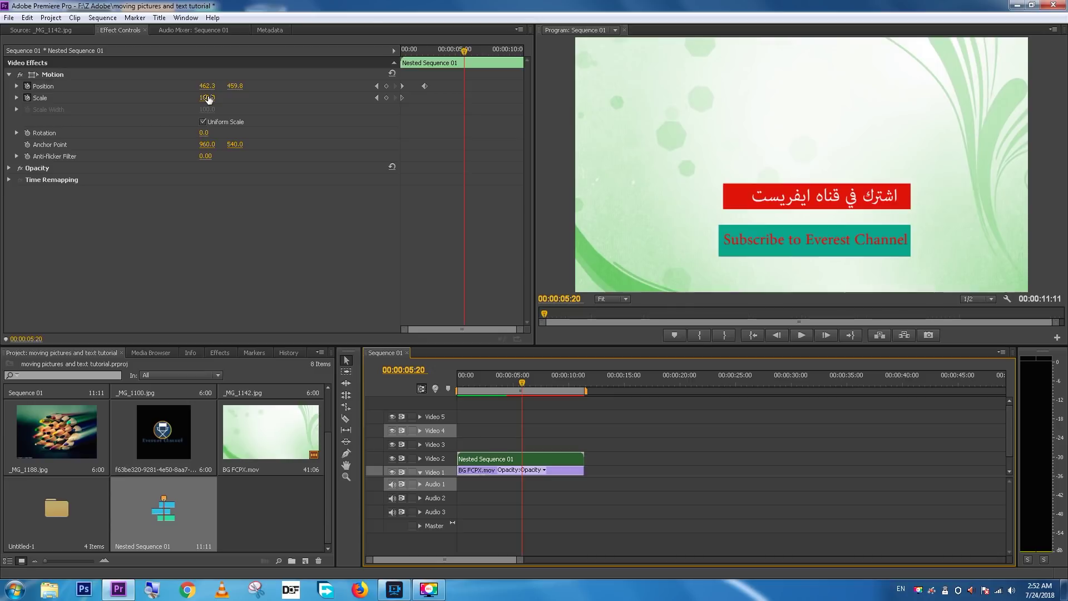
At 00:00:05:20, keyframe Scale 122 and Position 327.3, 209.8, then rewind the playhead
mouse_move(206, 98)
left_mouse_down()
mouse_move(223, 86)
mouse_move(212, 86)
left_mouse_up()
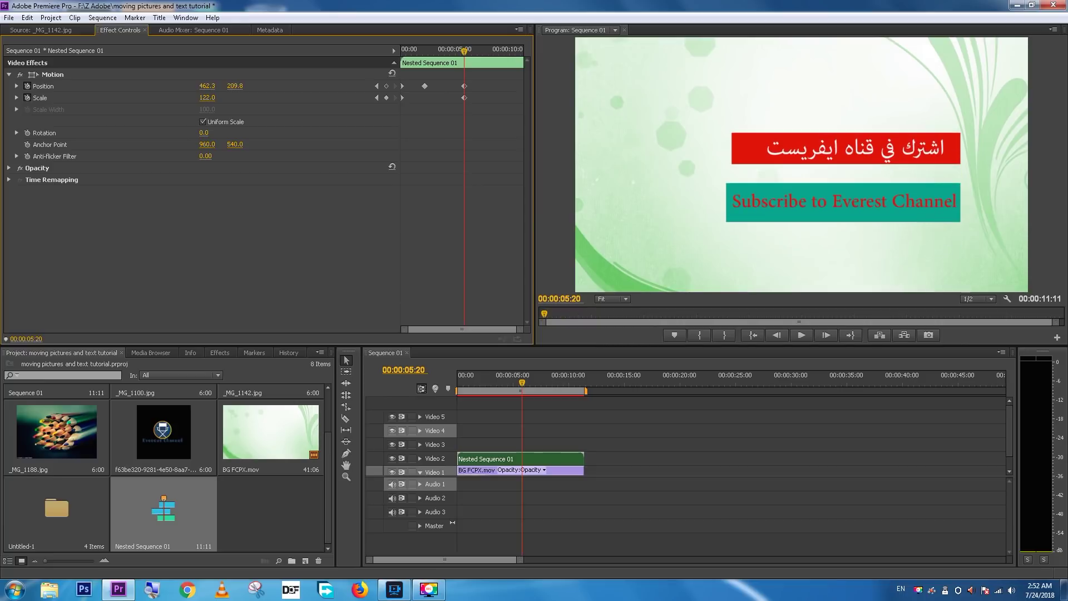
left_click_drag(209, 87, 183, 87)
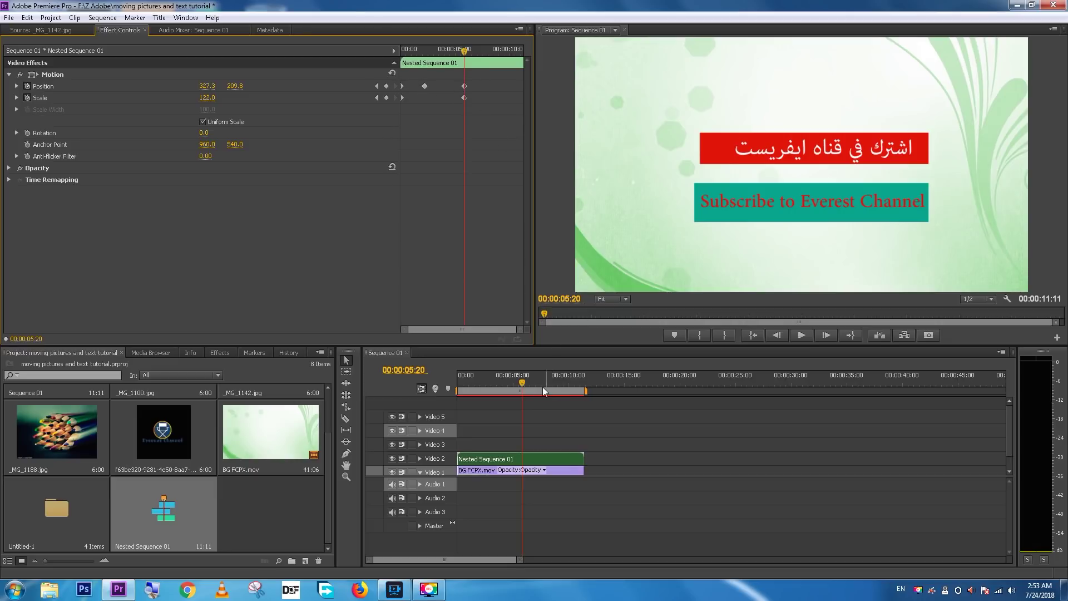
left_click_drag(520, 388, 442, 395)
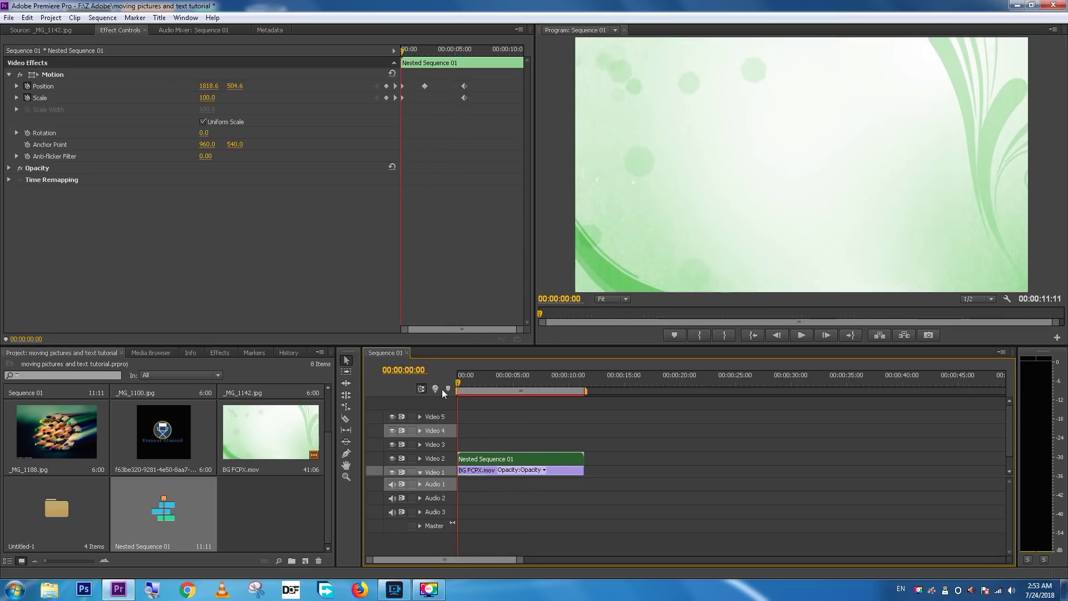
Render and check the banner animation, then place BG FCPX.mov on Video 2 after the nest
key("Return")
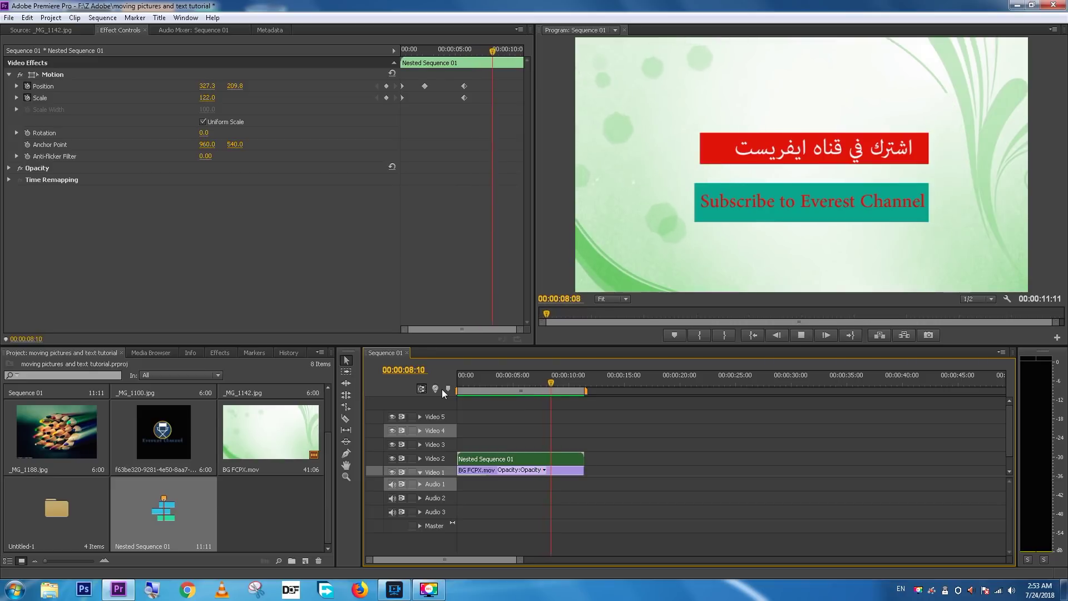
left_click(464, 383)
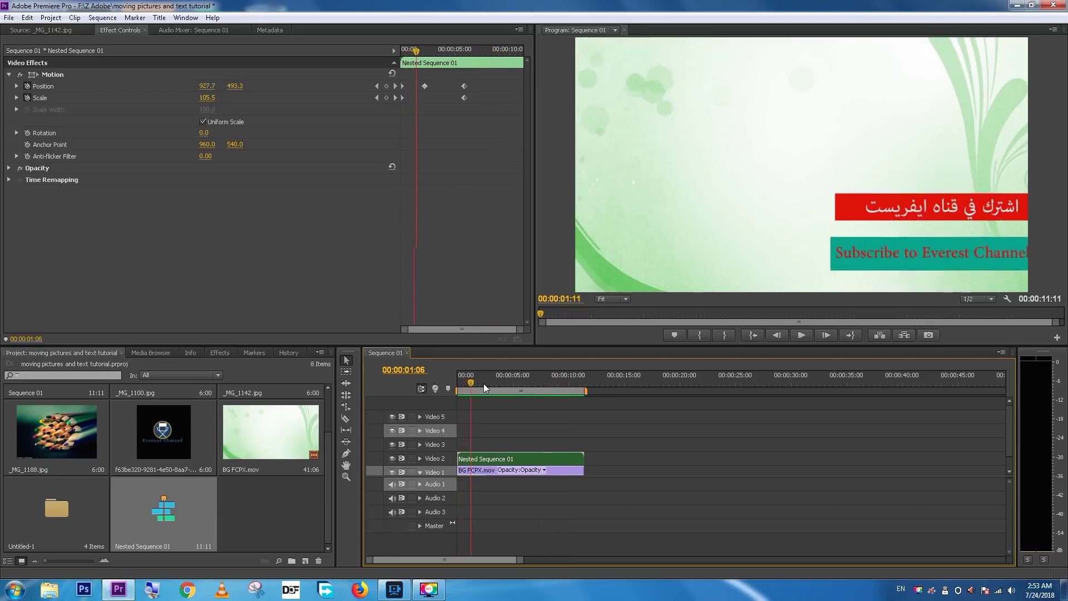
left_click_drag(471, 387, 501, 387)
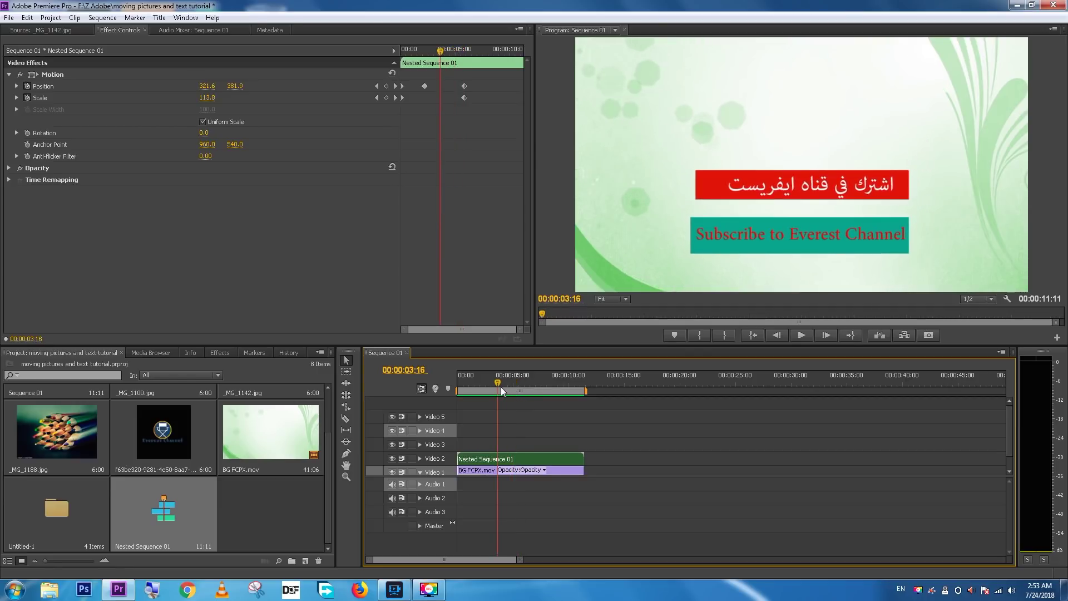
double_click(271, 433)
mouse_move(271, 433)
left_mouse_down()
mouse_move(666, 459)
mouse_move(632, 459)
left_mouse_up()
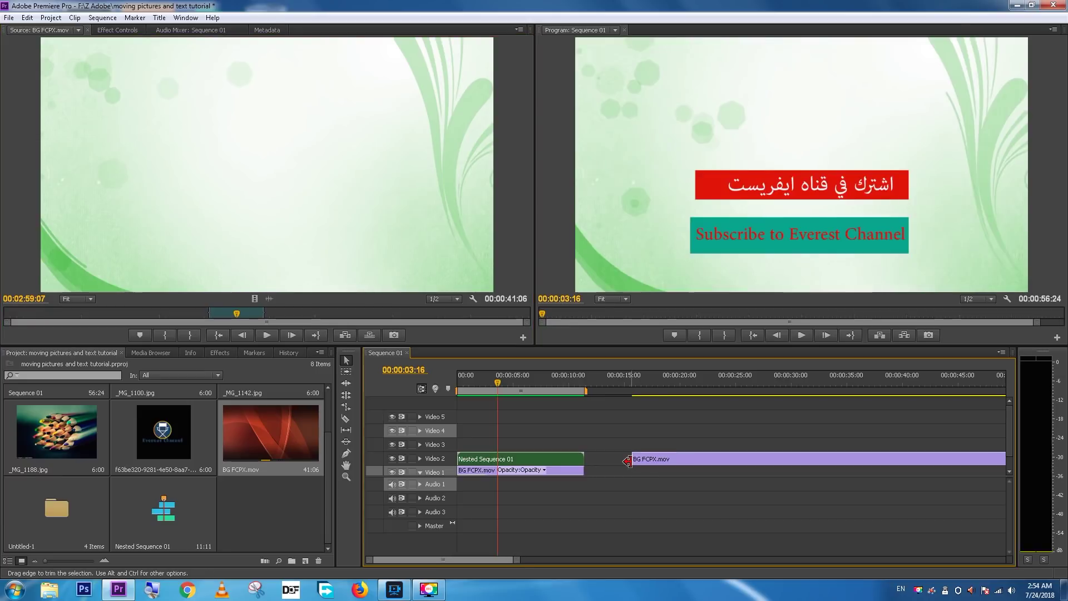
Trim the end of BG FCPX.mov on Video 2 so the sequence runs 00:00:37:03
key("minus")
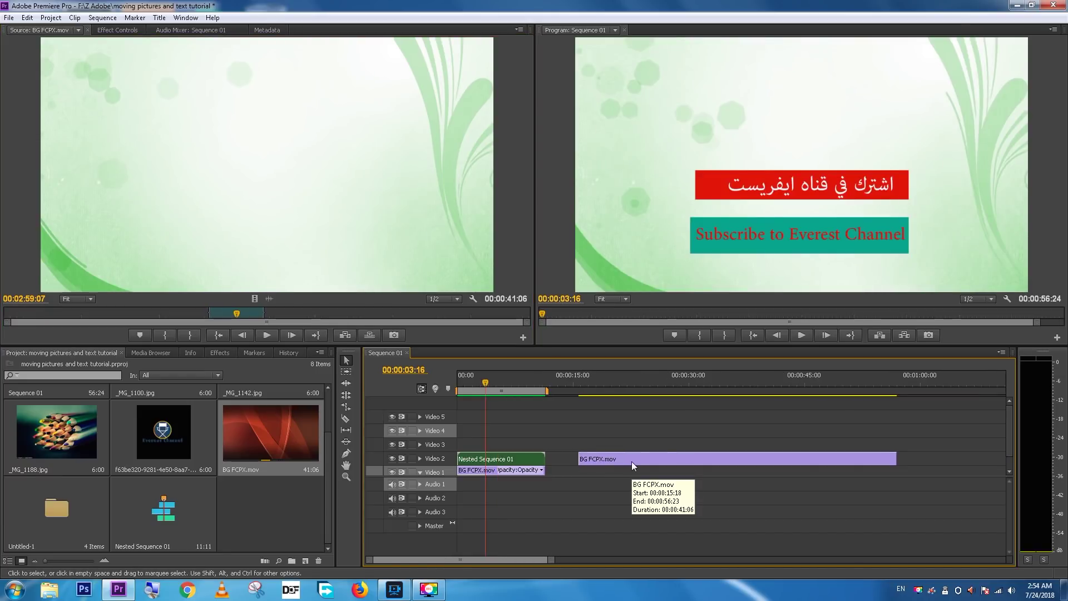
left_click_drag(895, 459, 741, 462)
left_click(654, 381)
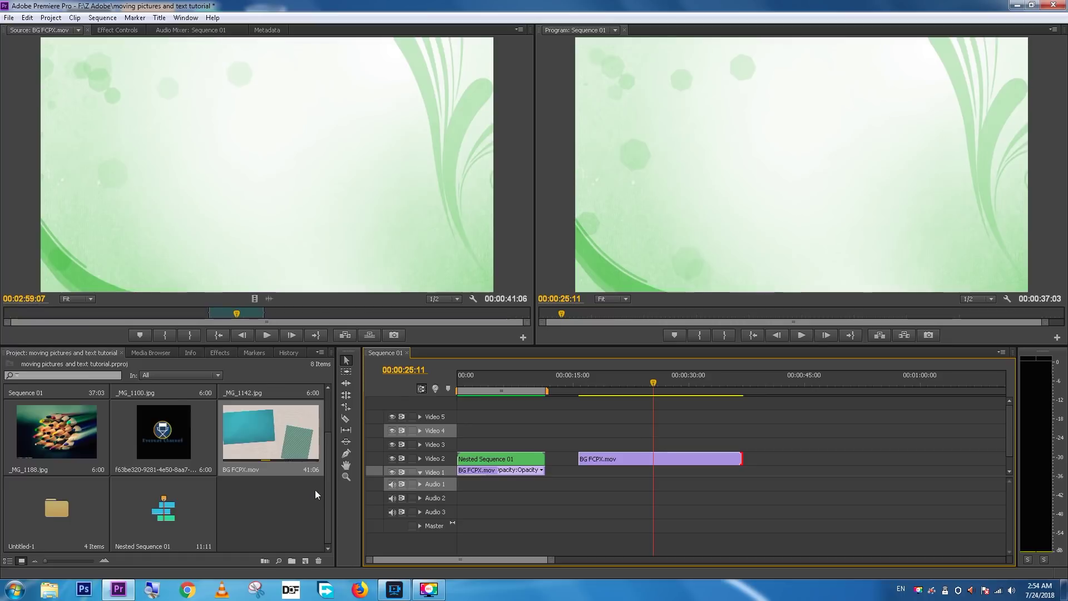
Place the pencils photo _MG_1188.jpg on Video 3 above the green background
scroll(315, 489, "up", 2)
mouse_move(55, 492)
left_mouse_down()
mouse_move(623, 444)
mouse_move(582, 445)
left_mouse_up()
left_click(592, 378)
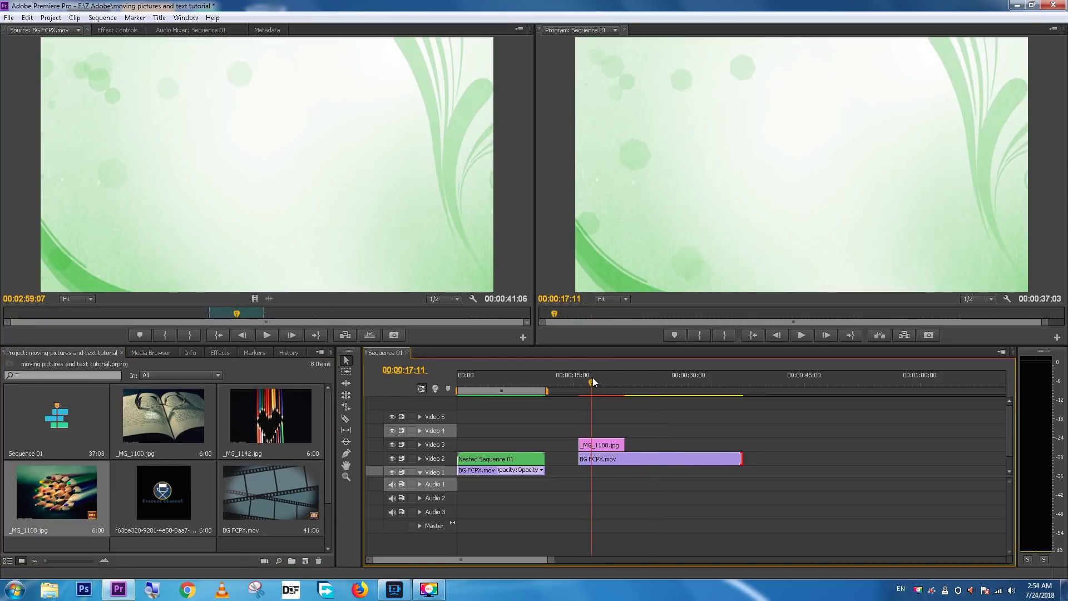
right_click(598, 462)
Scale _MG_1188.jpg to 15 in Effect Controls and shift the clip to start at 17:00
left_click(568, 439)
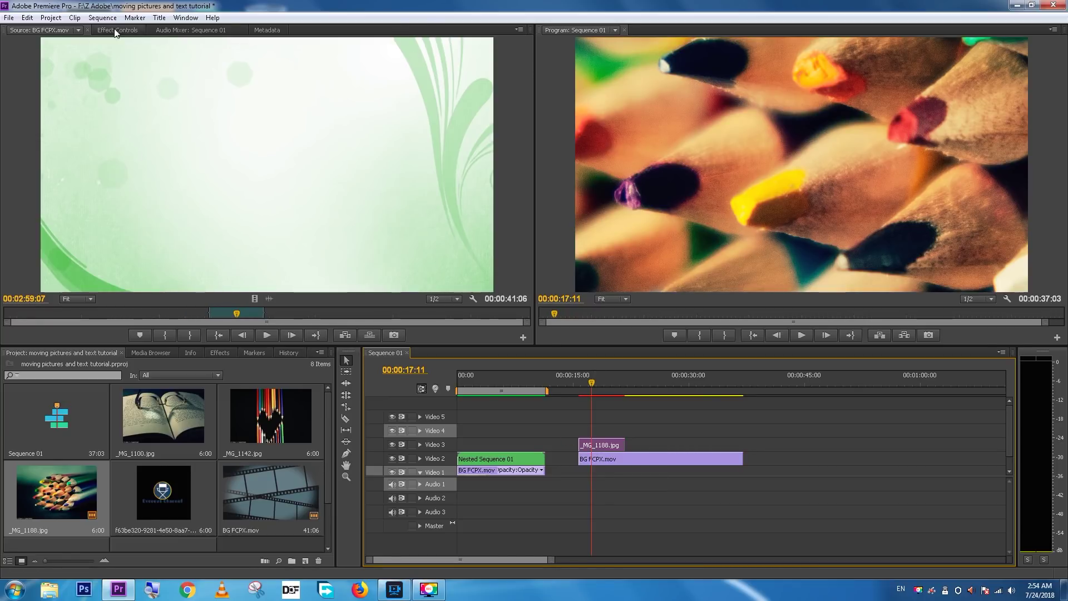
left_click(118, 31)
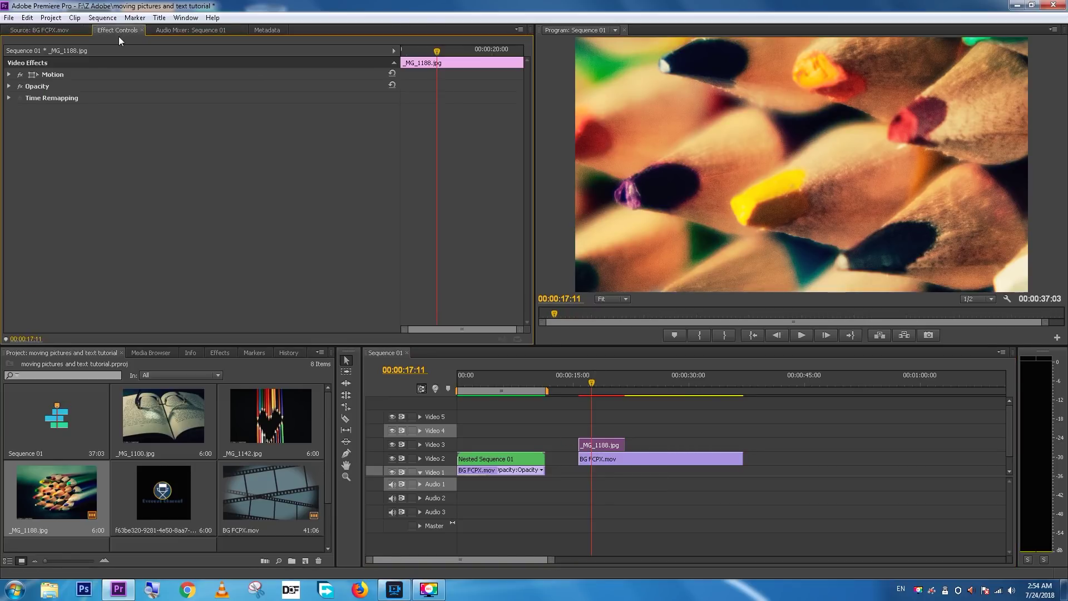
left_click(9, 75)
left_click(208, 99)
type("15")
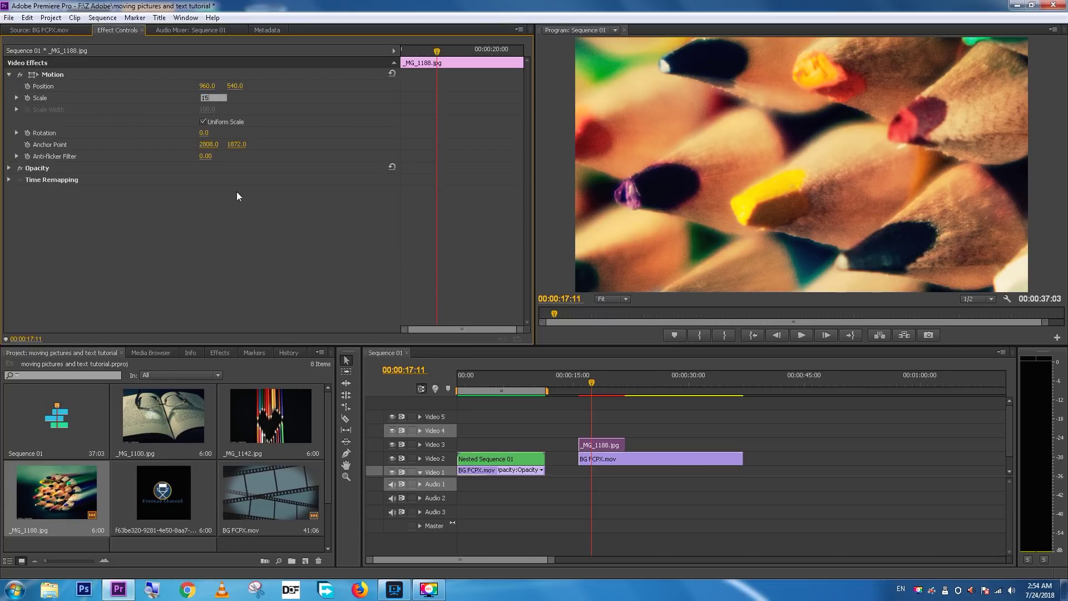
key("Return")
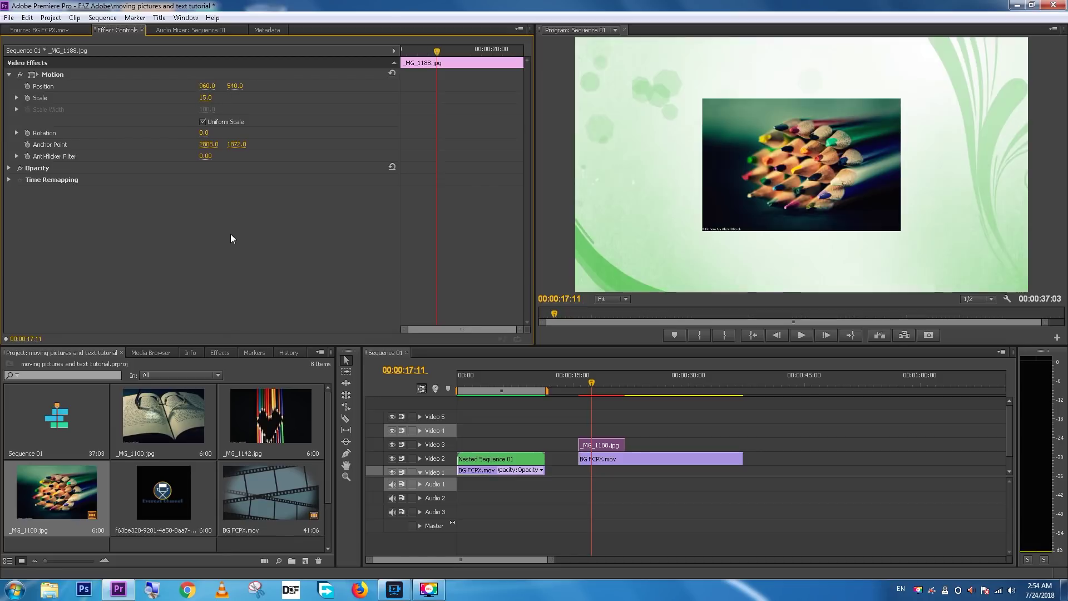
left_click_drag(600, 445, 609, 446)
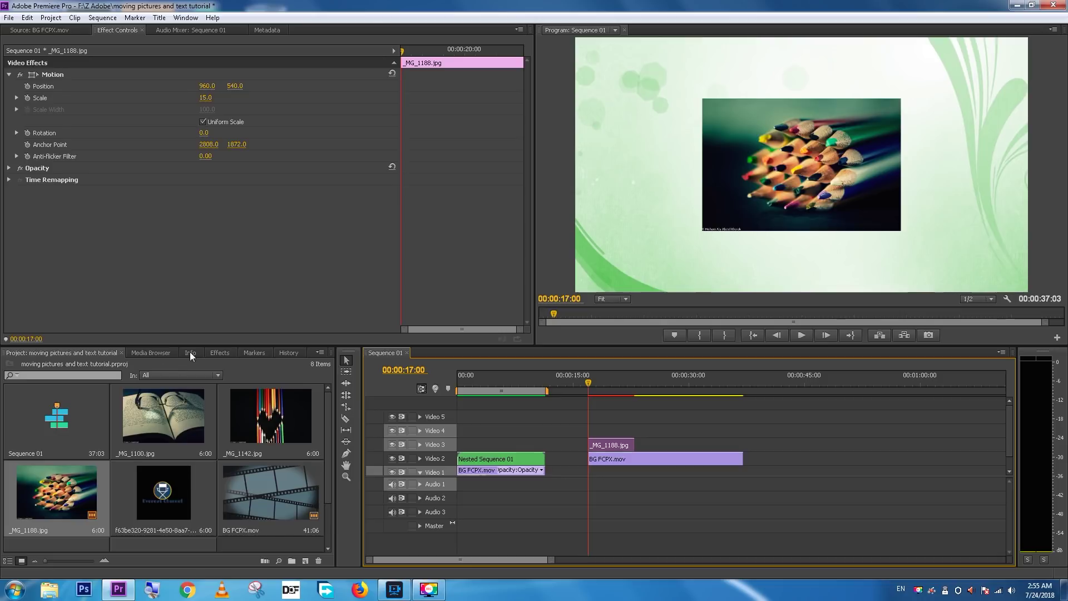
Search the Video Effects list to locate Perspective > Basic 3D
left_click(218, 354)
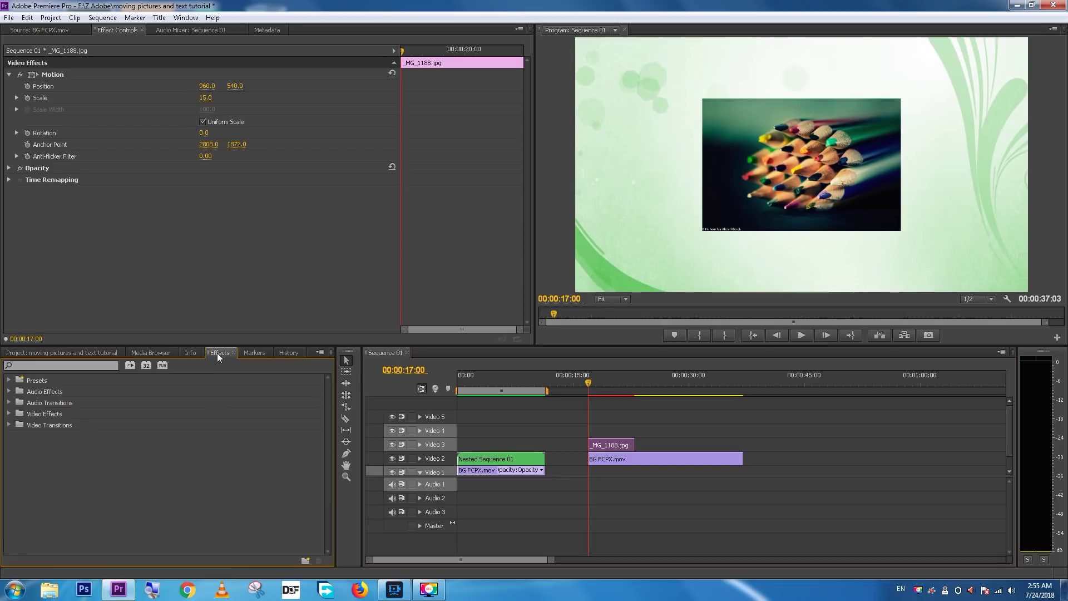
left_click(9, 415)
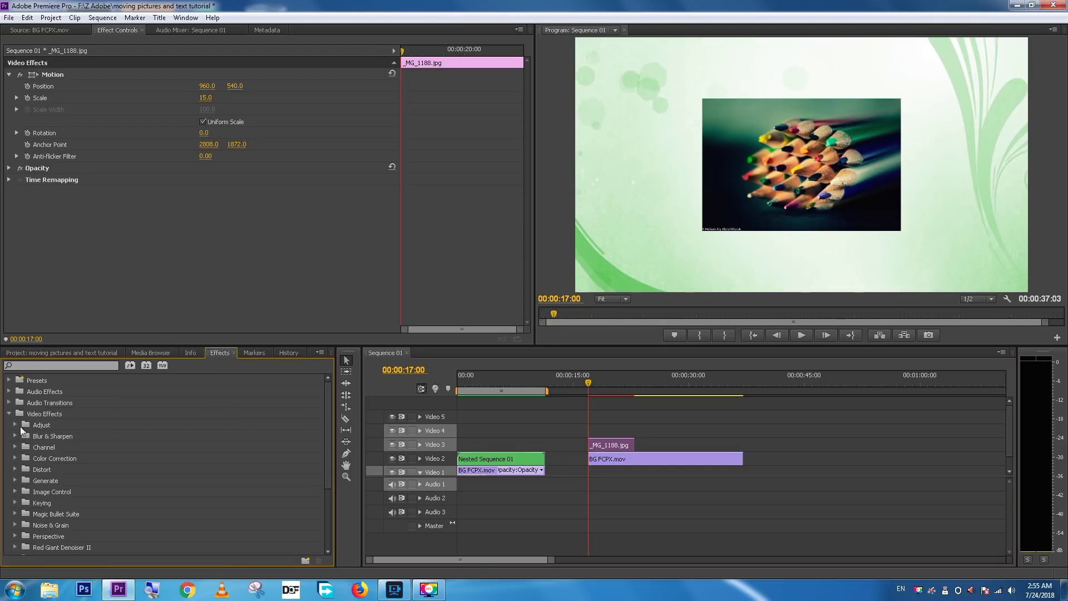
left_click(25, 365)
key("super+plus")
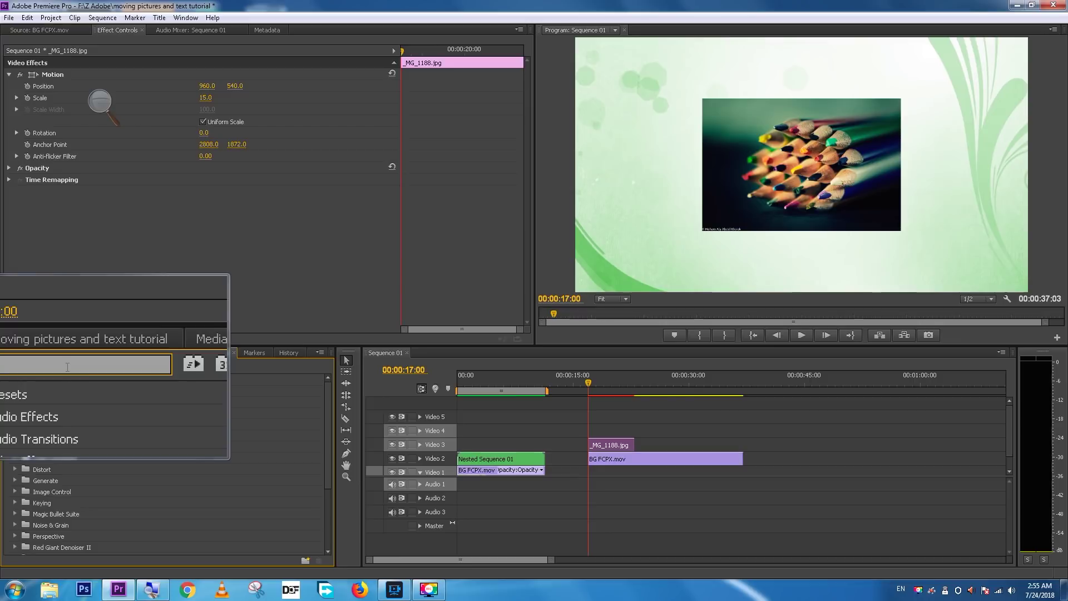
type("crop")
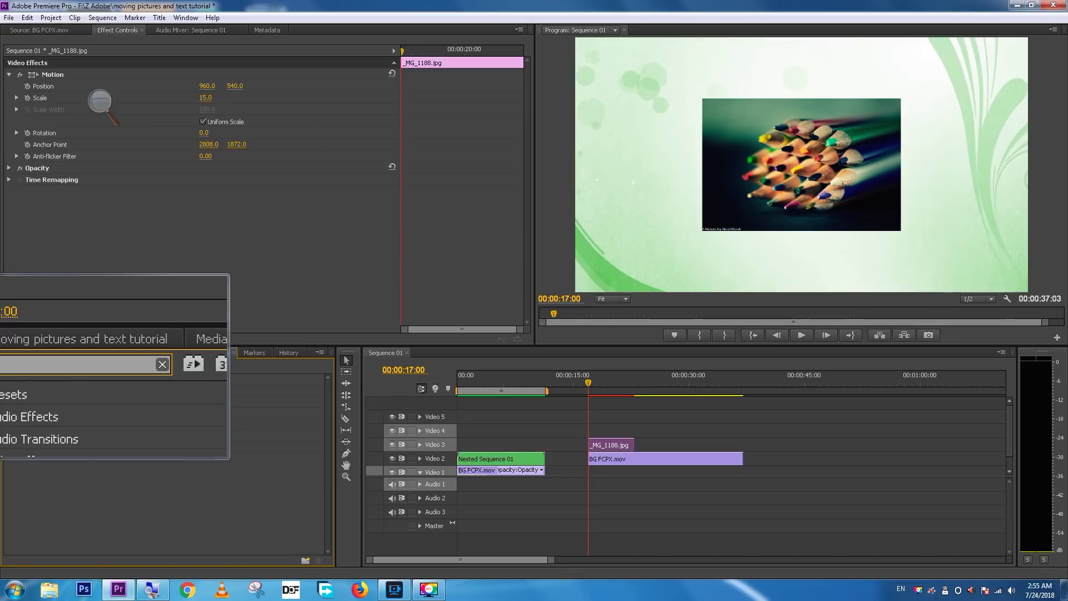
key("super+Escape")
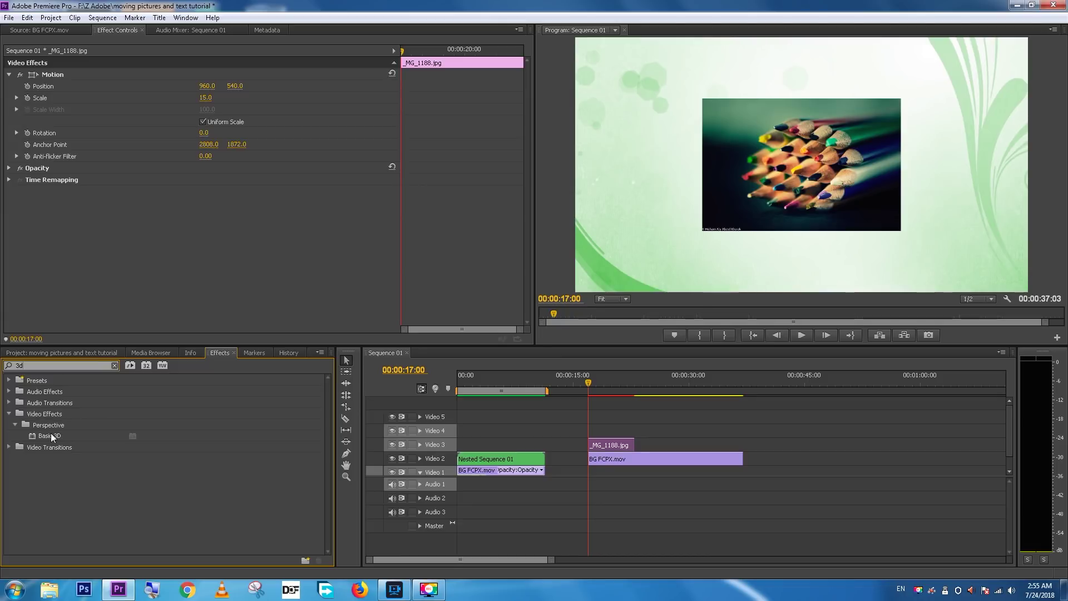
Apply Basic 3D to _MG_1188.jpg, enable keyframes for its properties, and set Swivel to 30°
left_click_drag(36, 433, 613, 447)
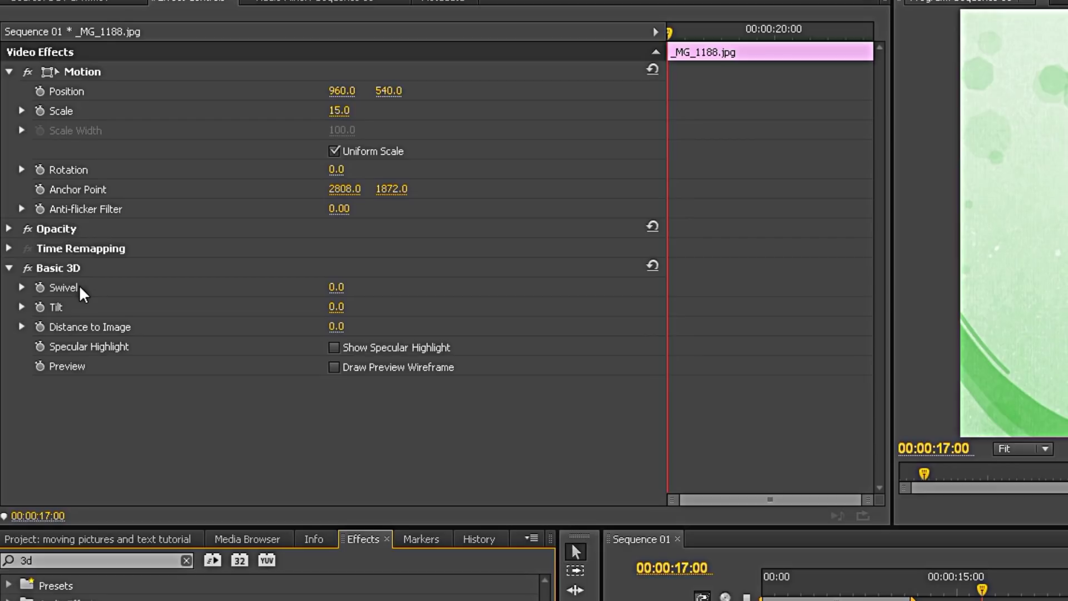
left_click(40, 287)
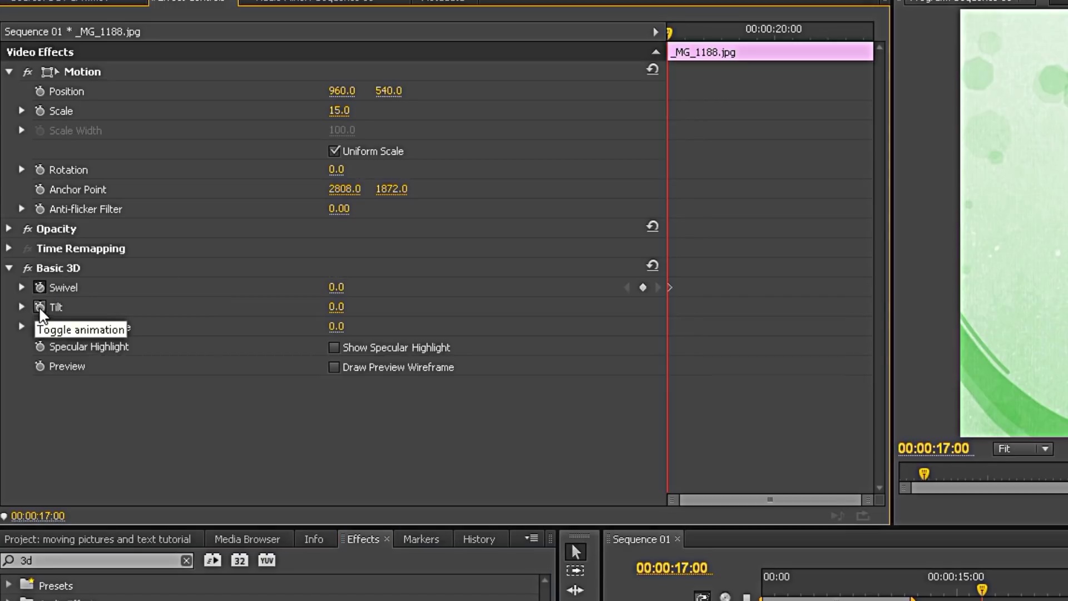
left_click(39, 307)
left_click(39, 327)
left_click(39, 346)
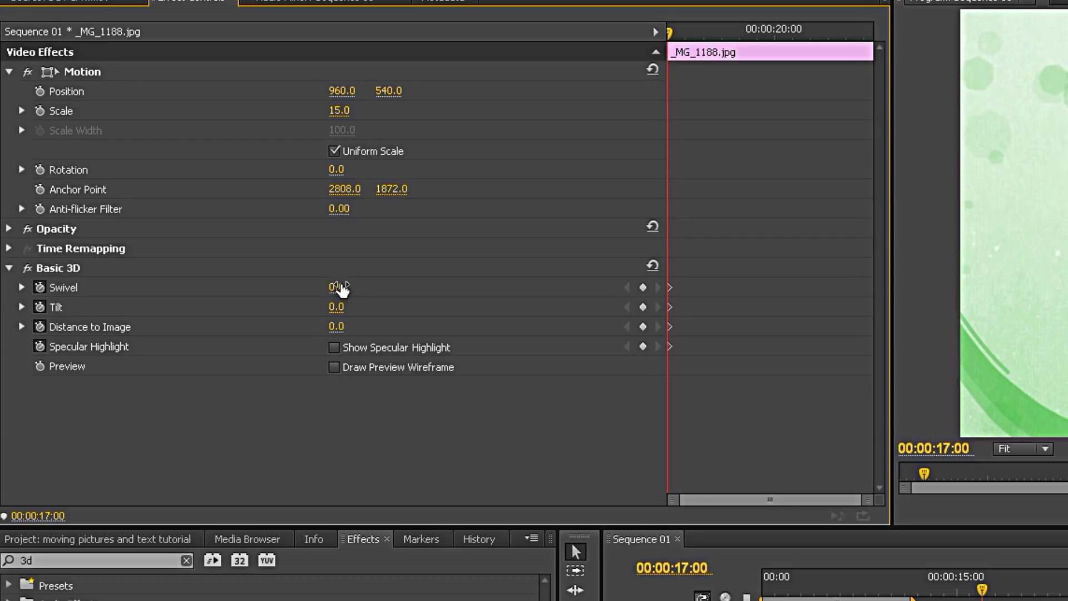
mouse_move(337, 288)
left_mouse_down()
mouse_move(223, 288)
mouse_move(343, 290)
left_mouse_up()
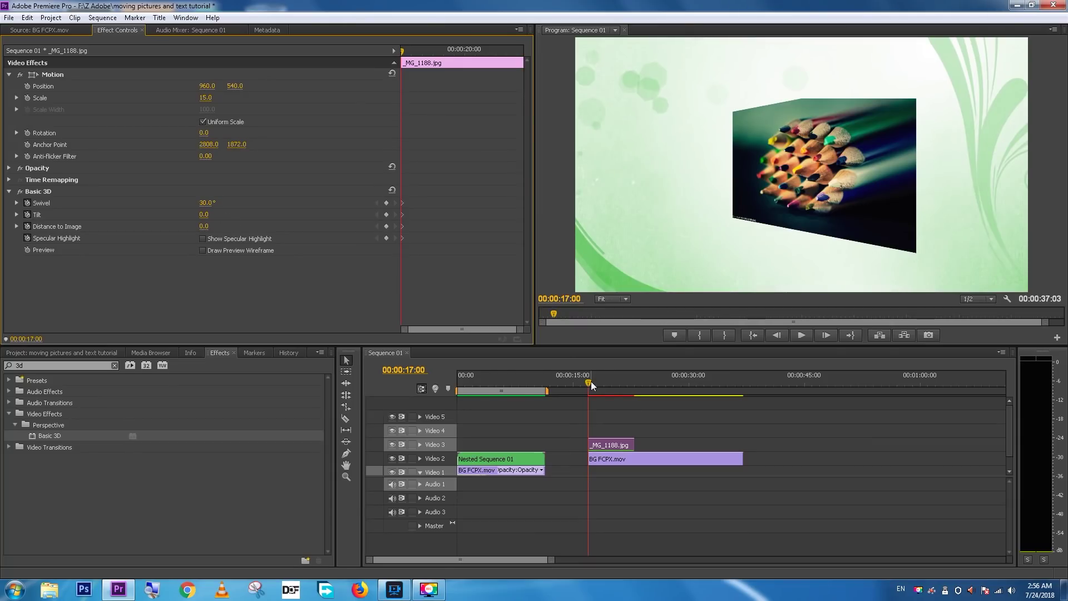
left_click(591, 382)
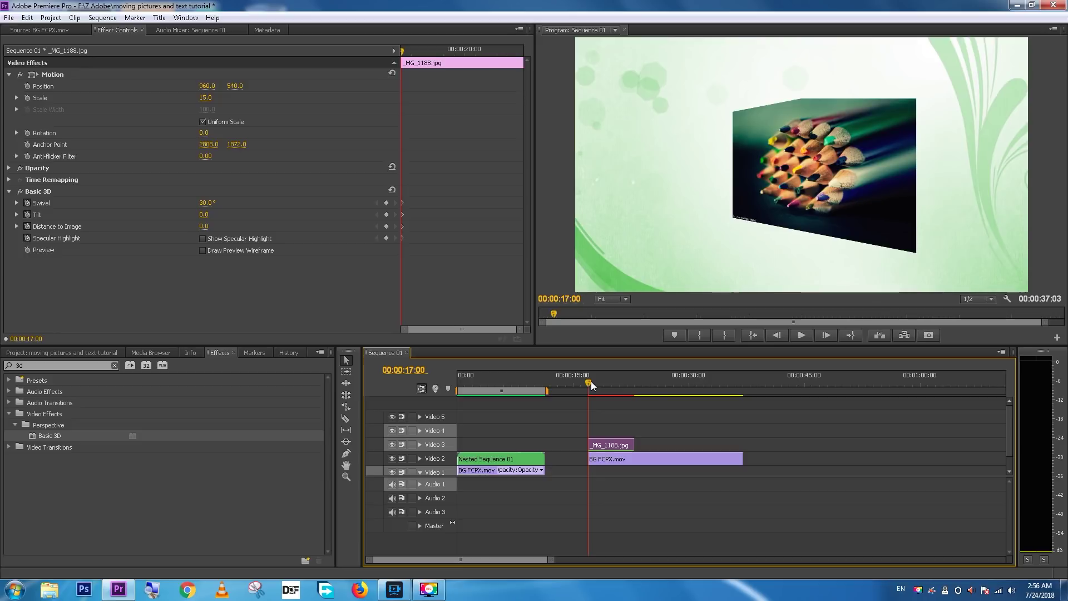
About two seconds later, keyframe Swivel at -40° (00:00:19:22)
left_click_drag(591, 382, 605, 381)
left_click_drag(207, 203, 183, 203)
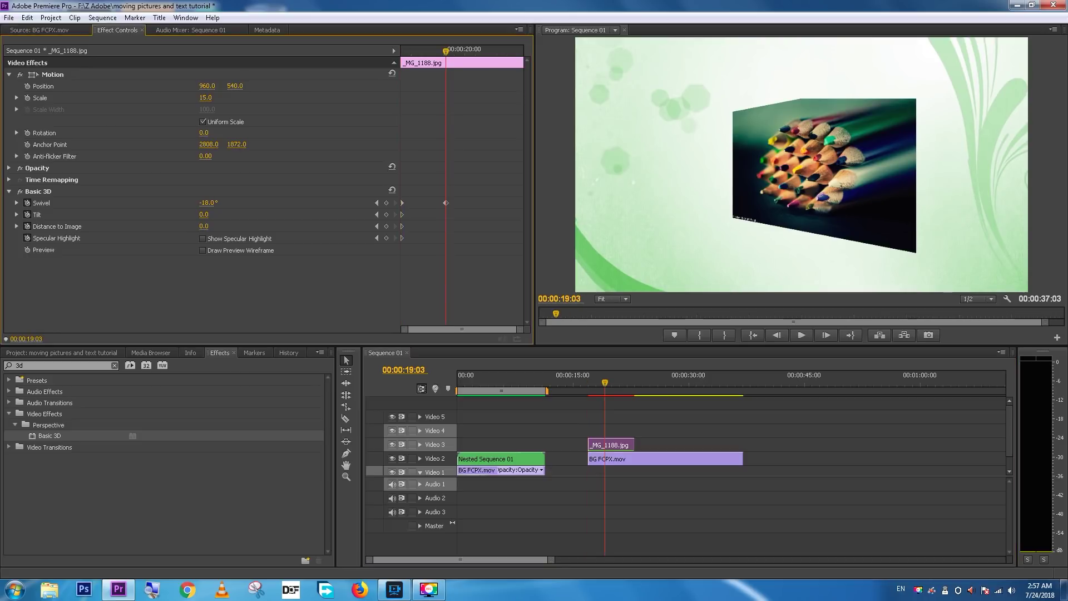
mouse_move(582, 382)
left_mouse_down()
mouse_move(620, 379)
mouse_move(600, 385)
left_mouse_up()
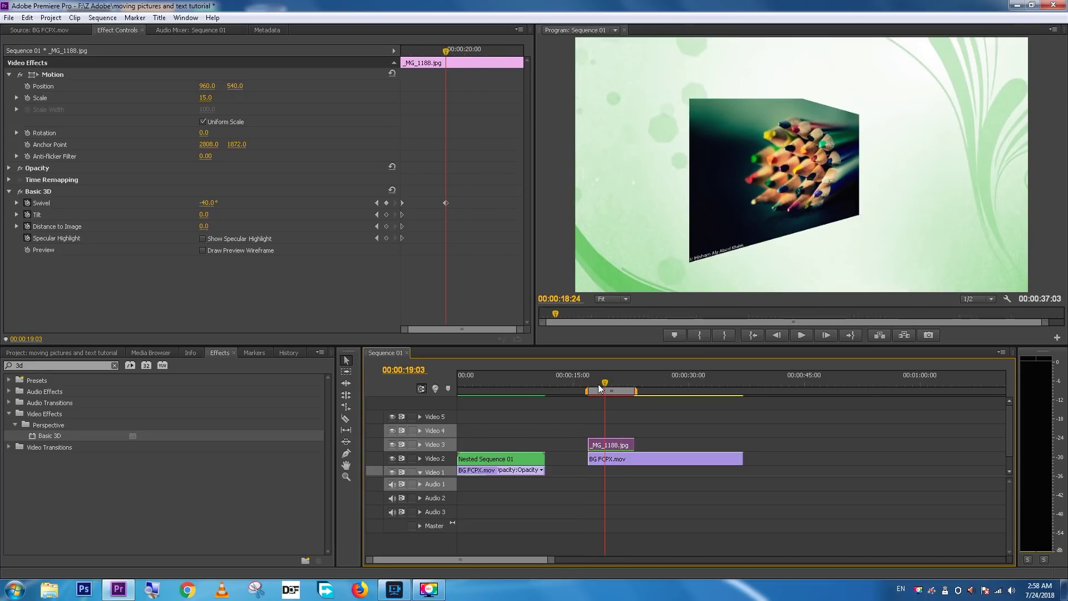
Scrub through the photo's swivel to preview it, then return to 00:00
left_click_drag(600, 384, 593, 384)
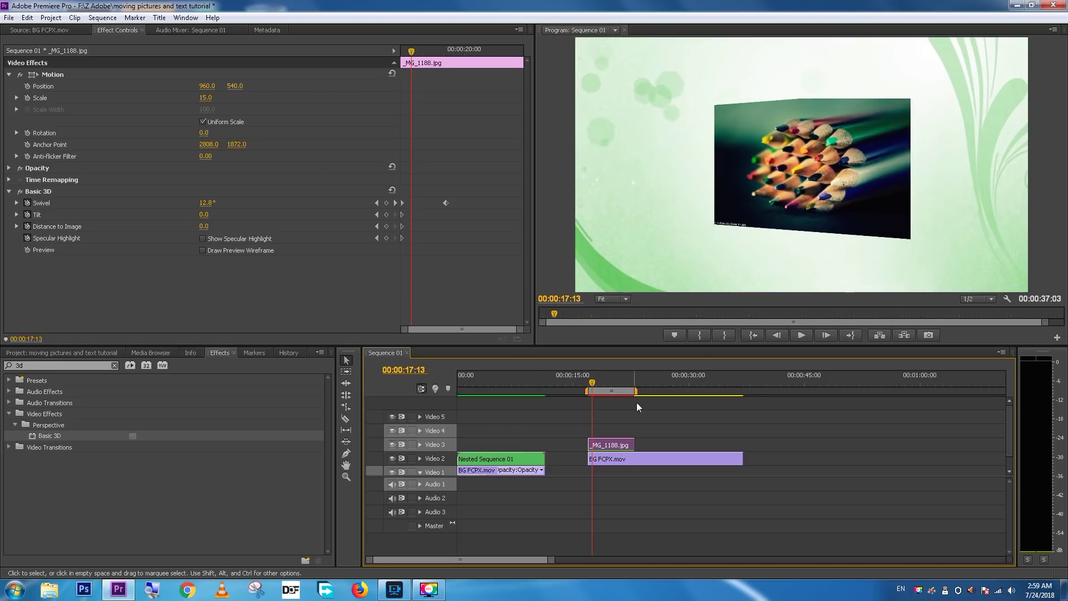
left_click_drag(592, 380, 612, 381)
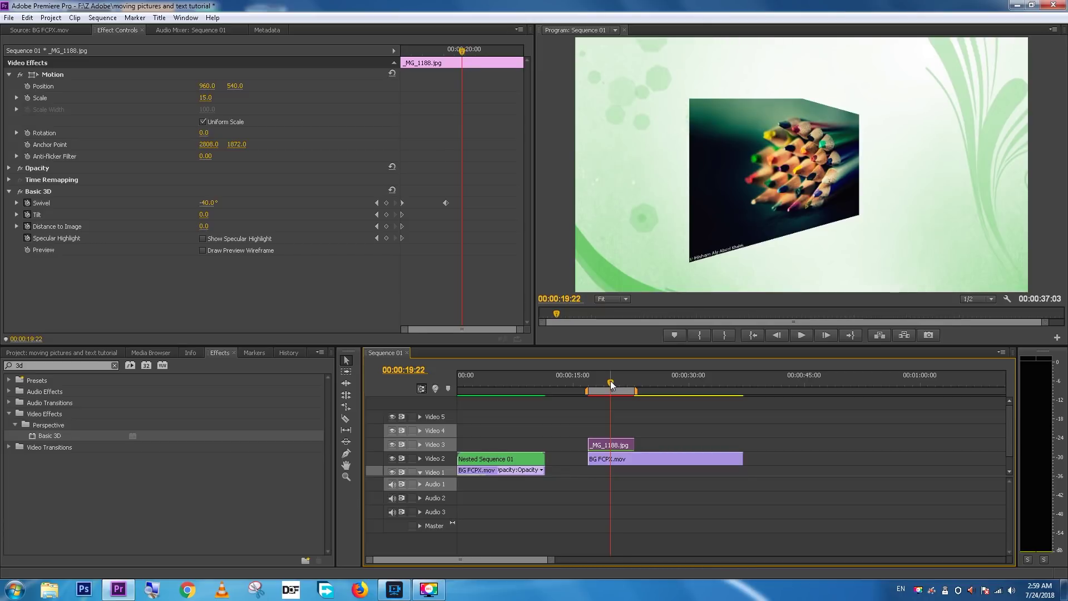
left_click_drag(611, 382, 591, 390)
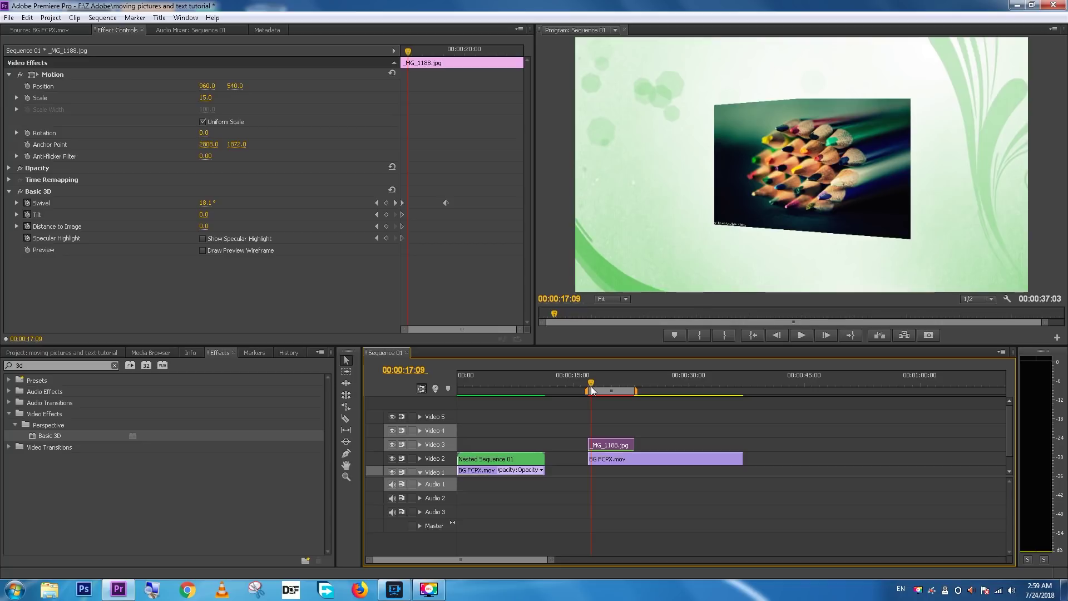
left_click_drag(591, 389, 460, 388)
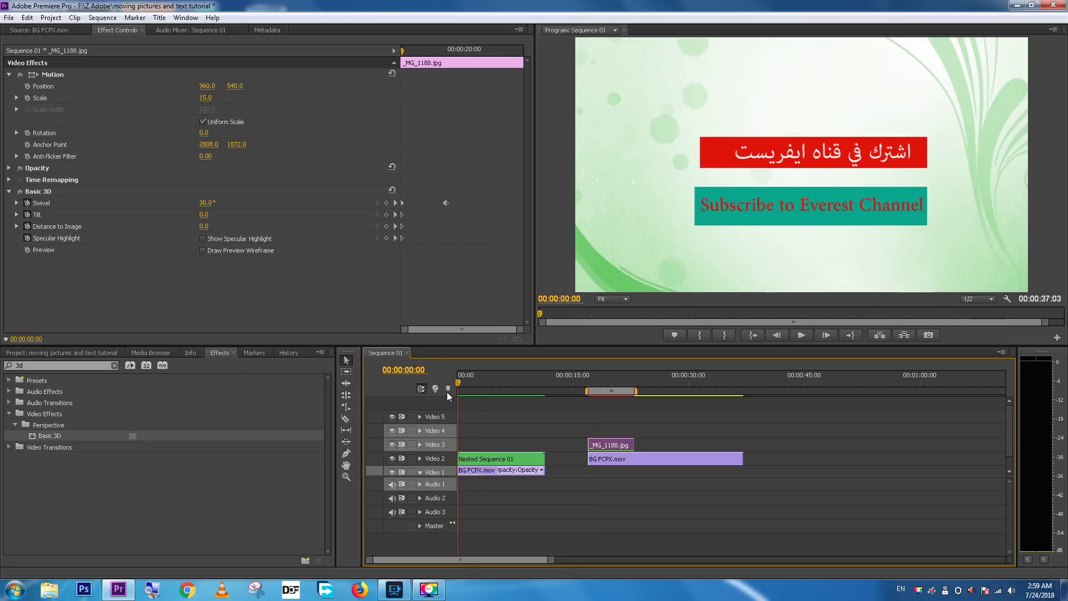
Select Nested Sequence 01 on Video 2 and step through its Position/Scale keyframes to 5:20
left_click(477, 459)
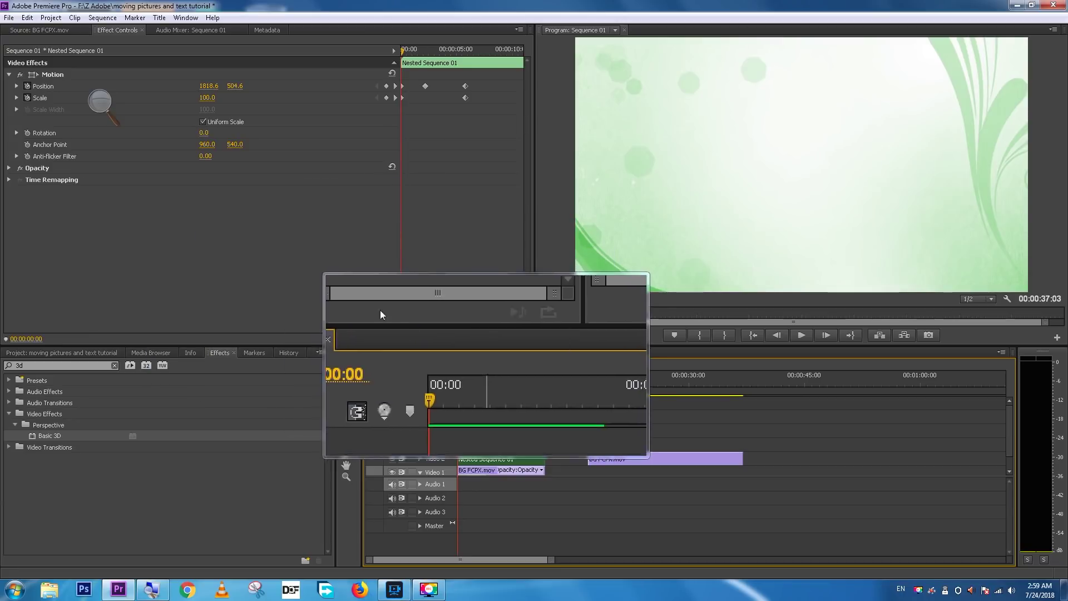
left_click(395, 86)
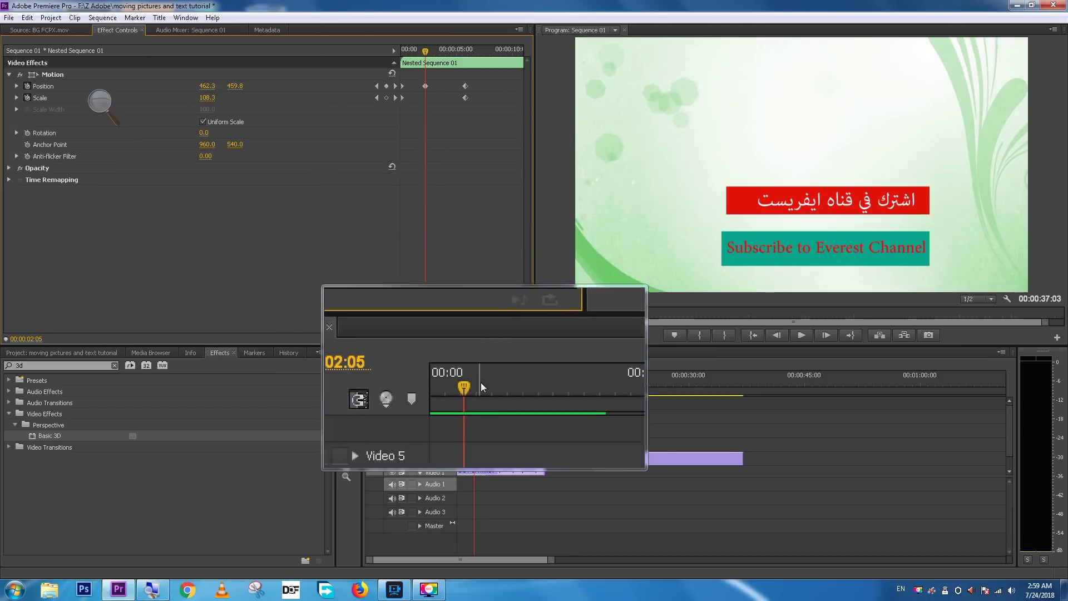
left_click_drag(475, 381, 450, 382)
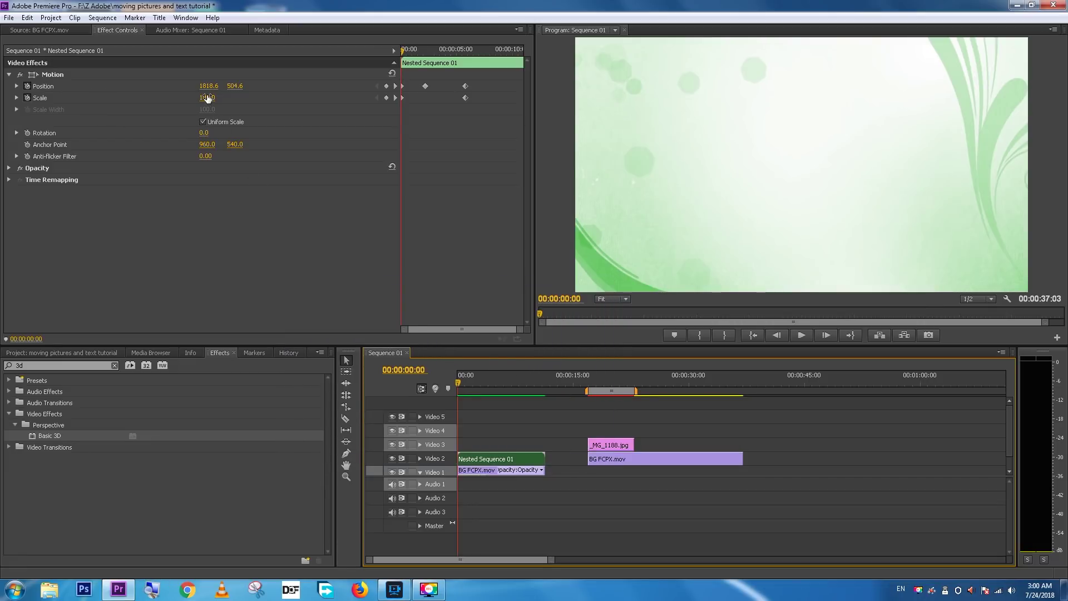
left_click(395, 97)
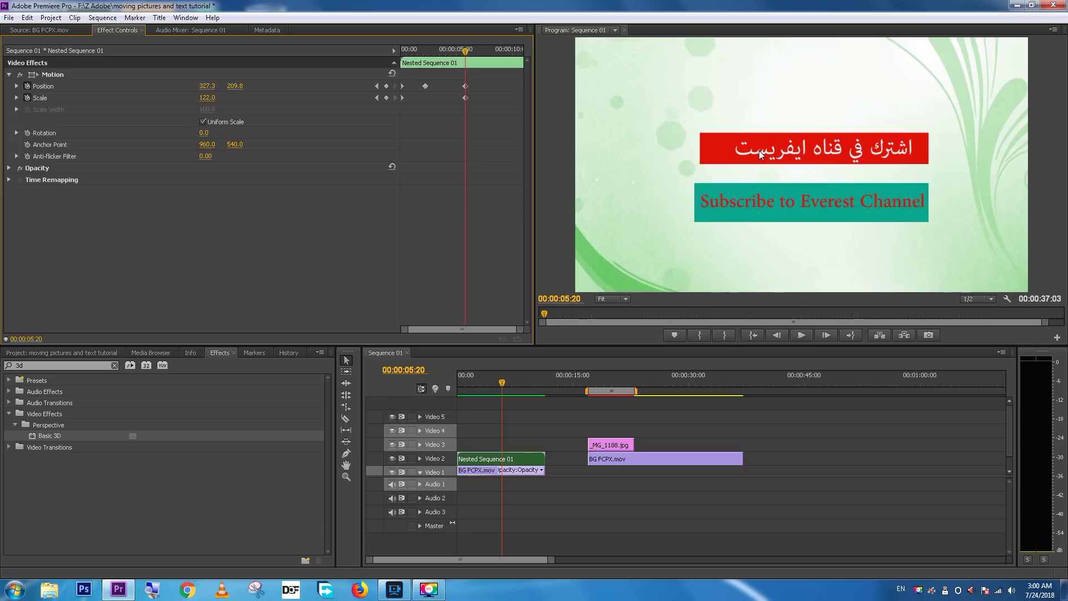